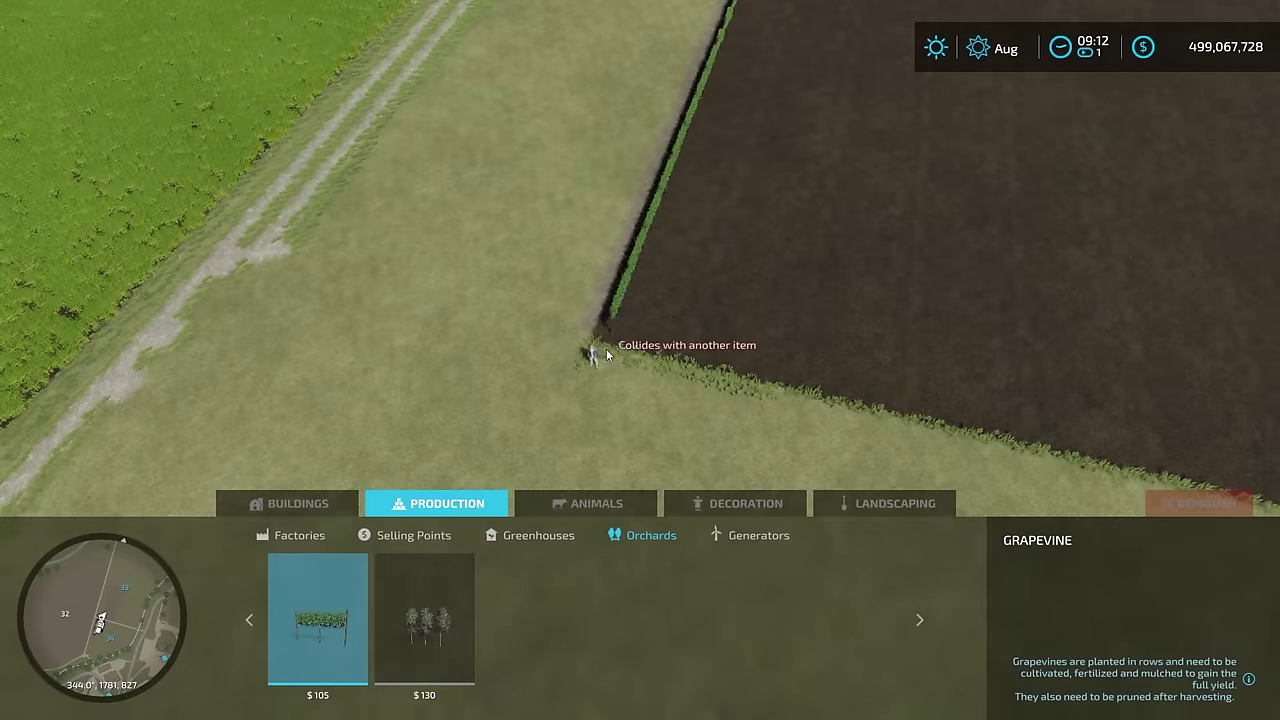
Restart construction mode and choose the Grapevine orchard item under Production.
{"action": "key", "text": "Escape"}
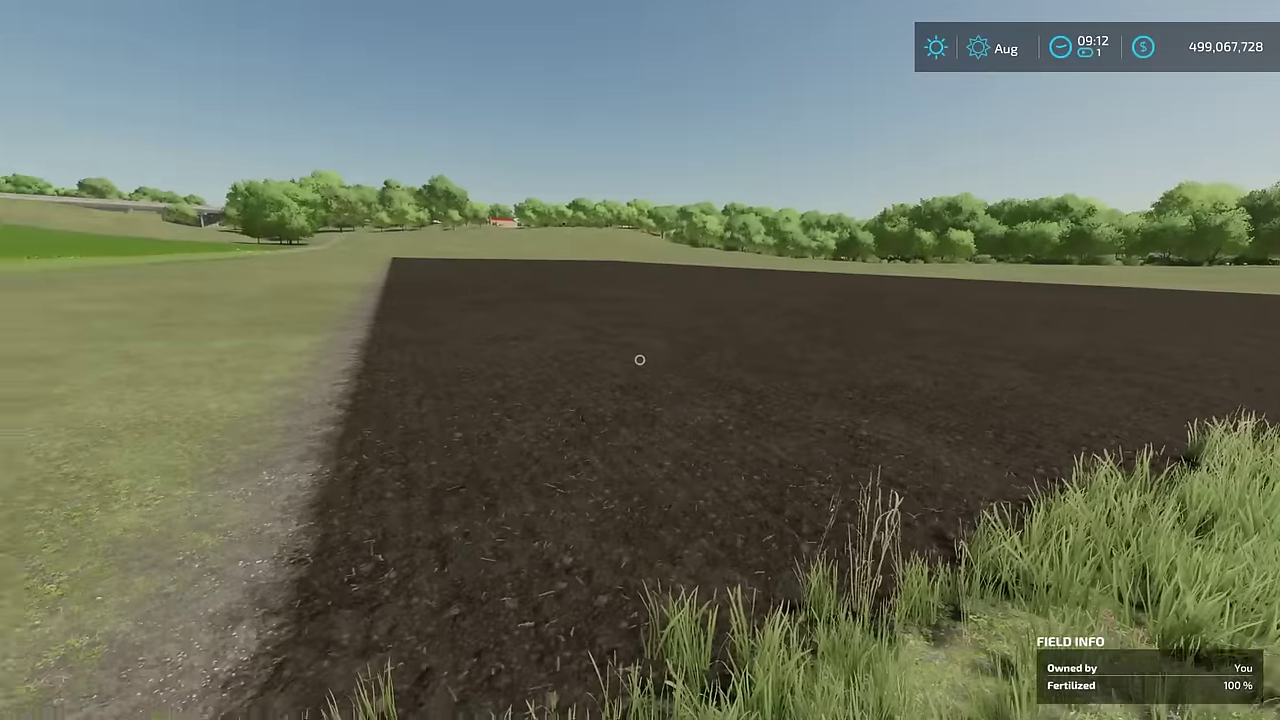
{"action": "key", "text": "s"}
{"action": "key", "text": "c"}
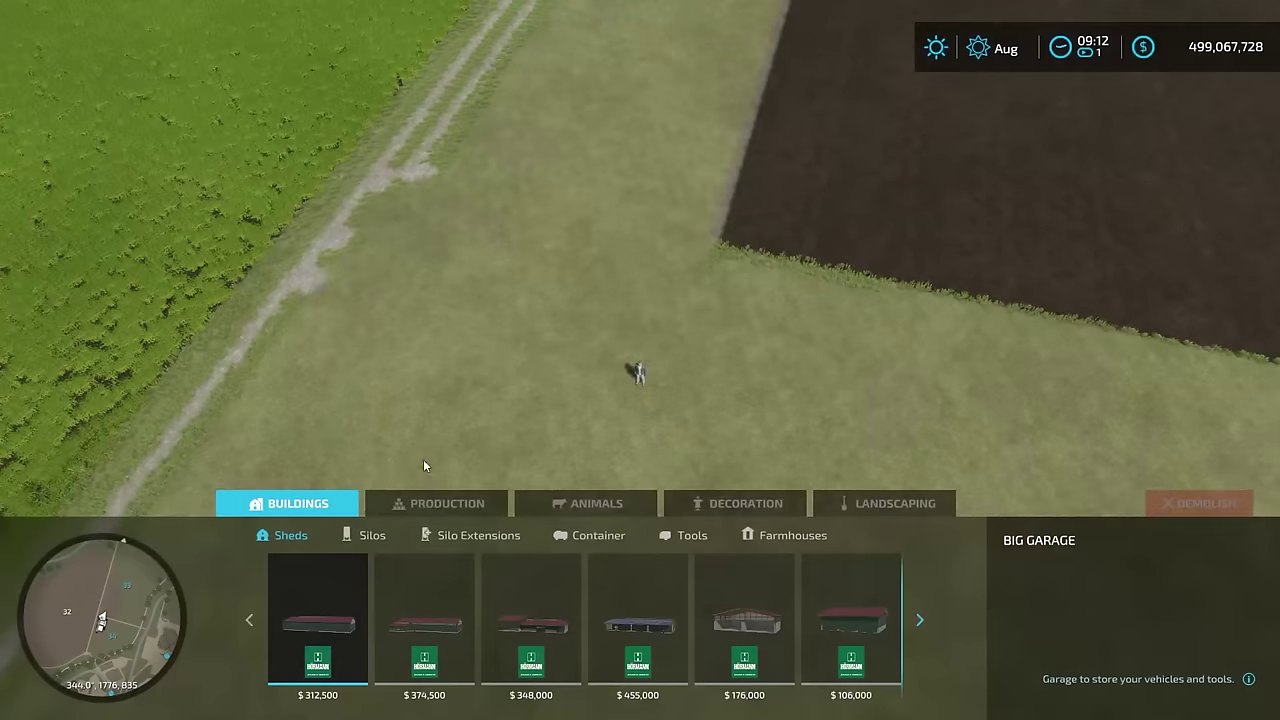
{"action": "key", "text": "d"}
{"action": "left_click", "coordinate": [505, 504]}
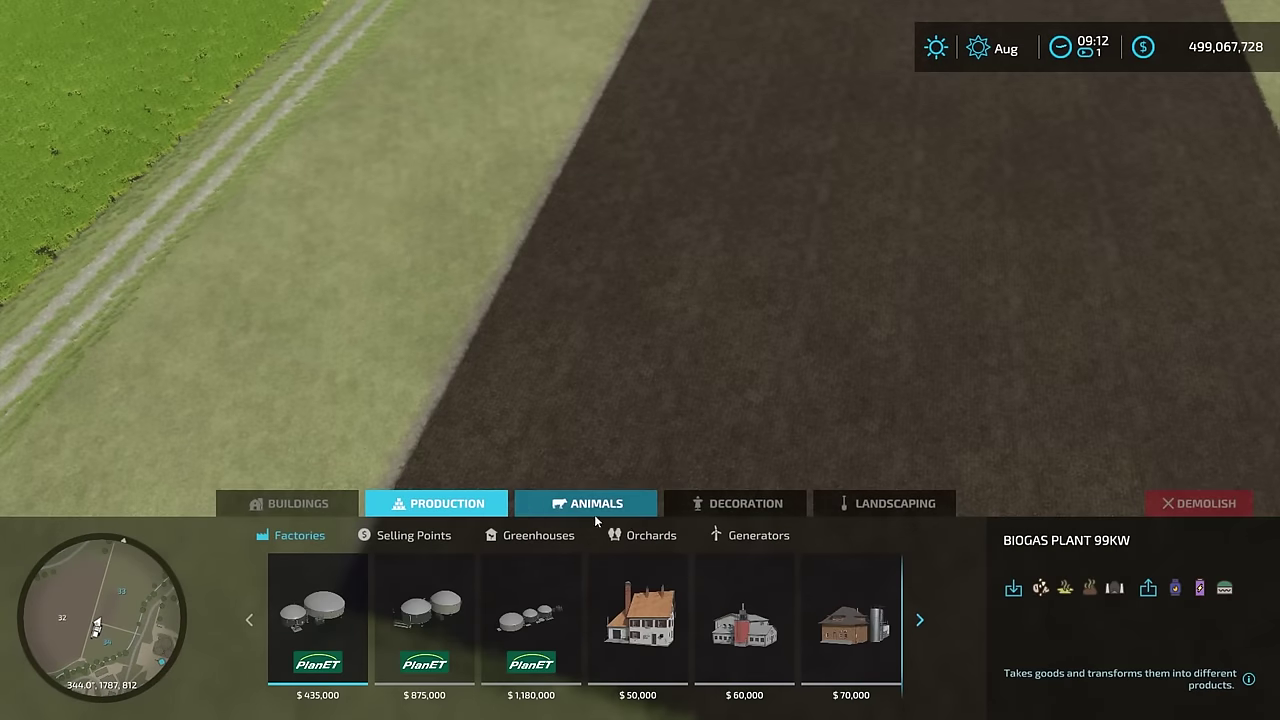
{"action": "left_click", "coordinate": [645, 535]}
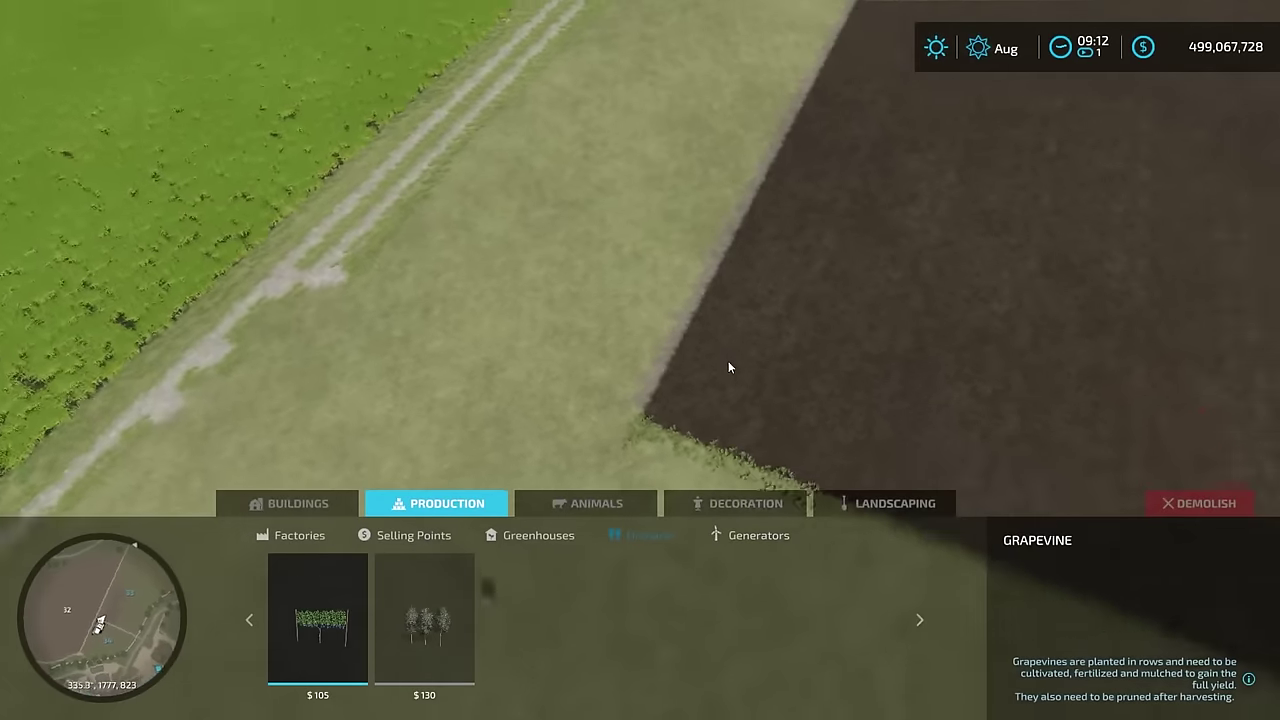
{"action": "key", "text": "e"}
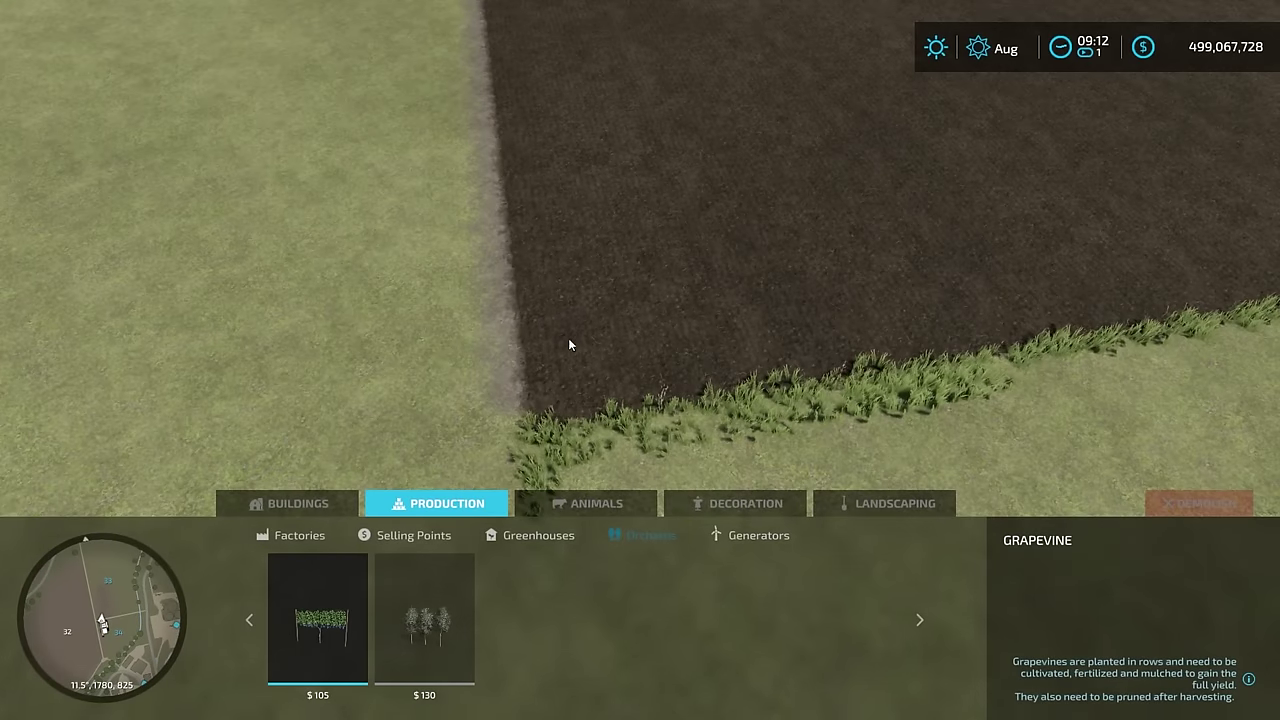
{"action": "left_click", "coordinate": [362, 584]}
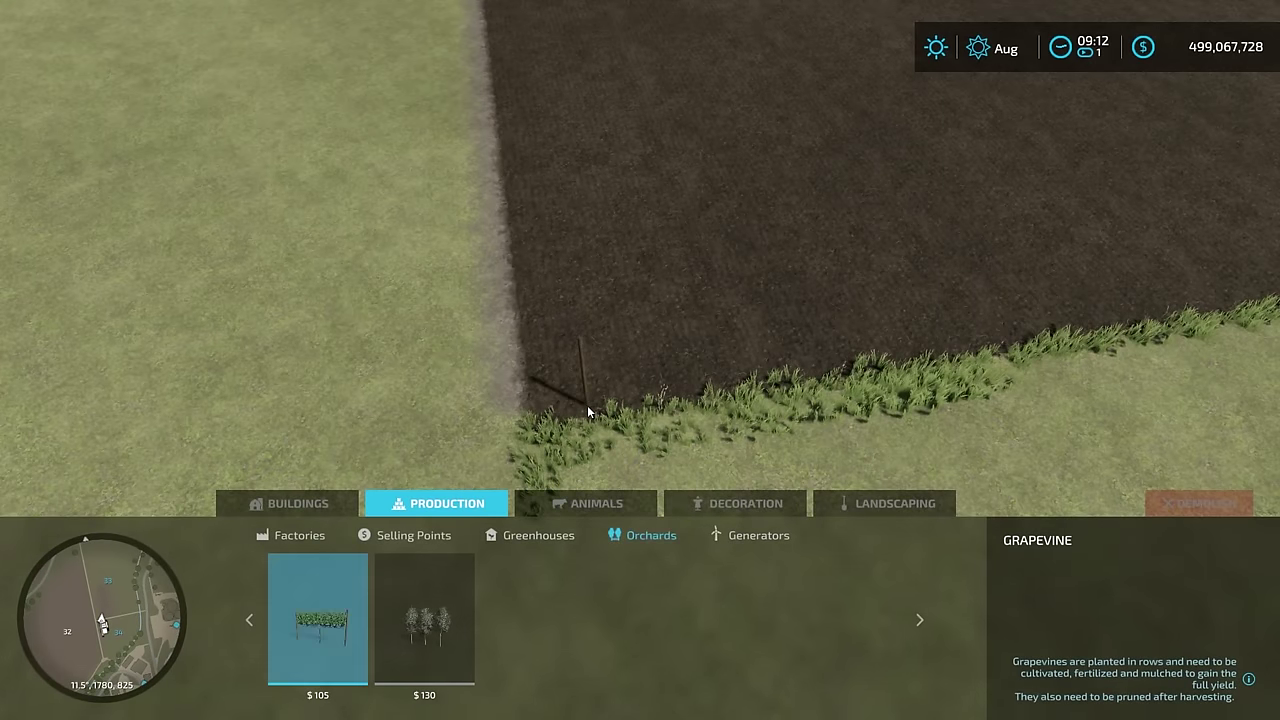
Place a continuous grapevine row along the long edge of the cultivated field, from the grassy corner to the far end.
{"action": "left_click", "coordinate": [587, 405]}
{"action": "key", "text": "w"}
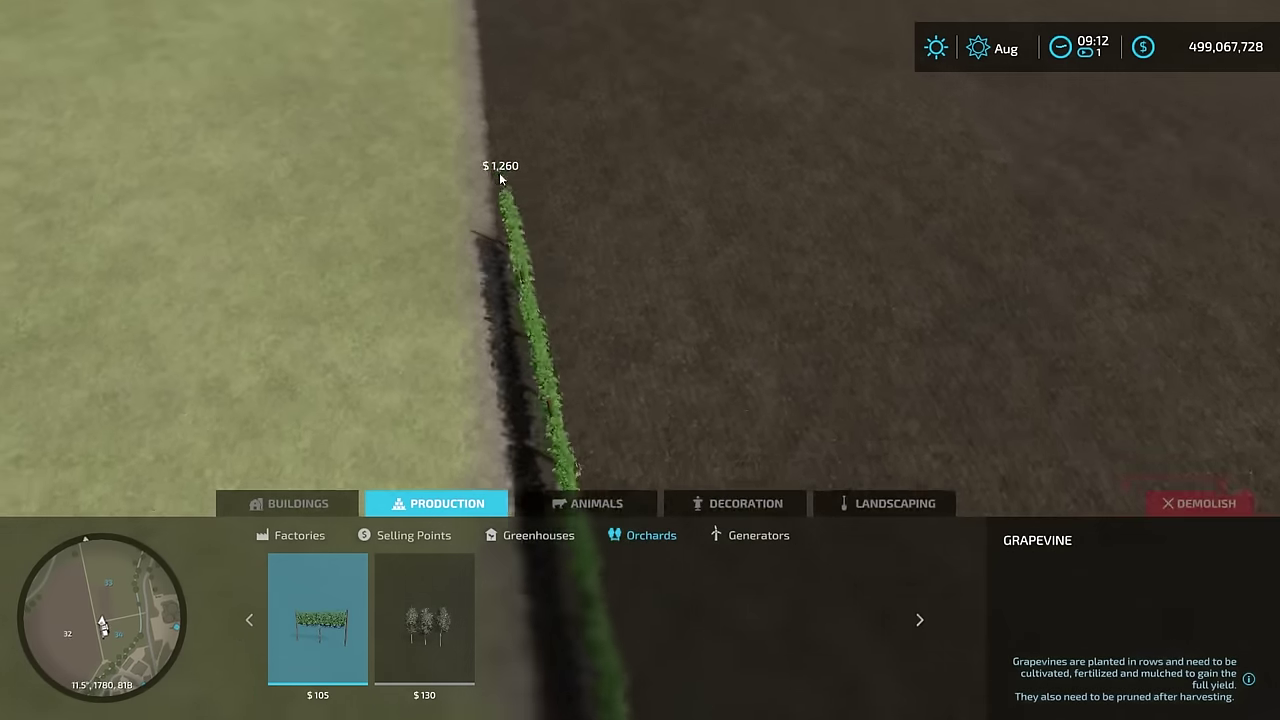
{"action": "key", "text": "e"}
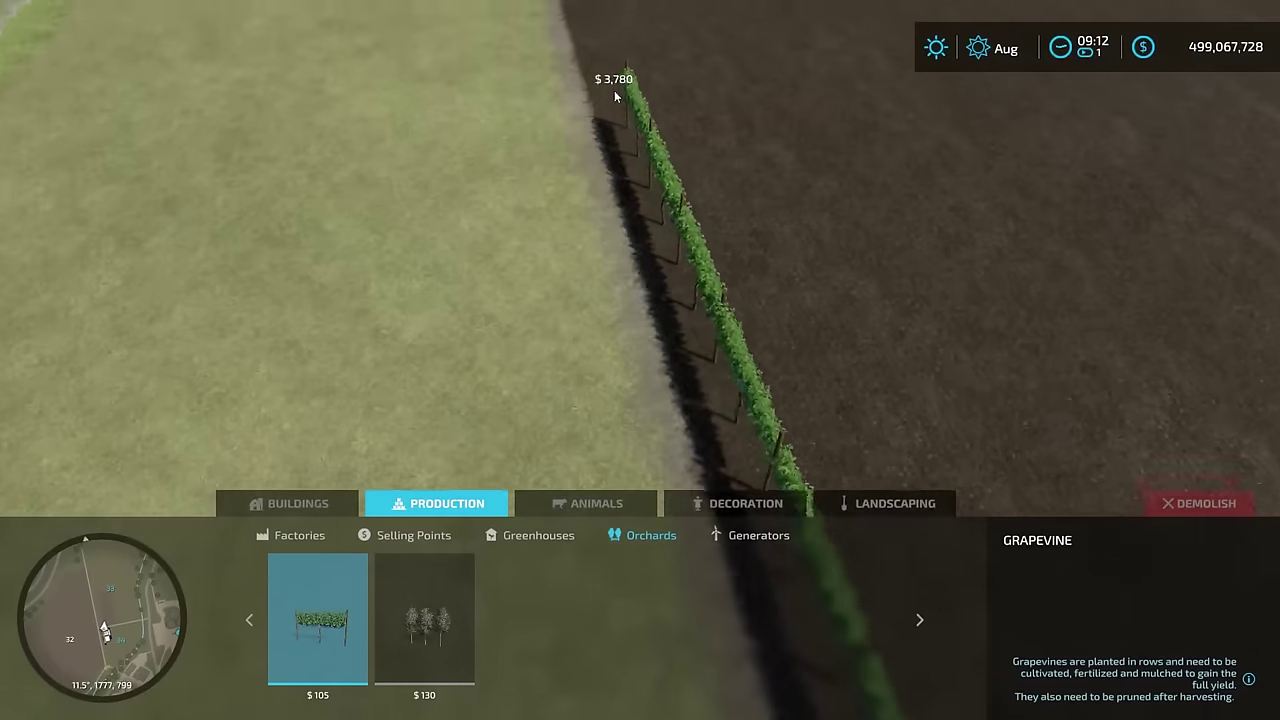
{"action": "key", "text": "e"}
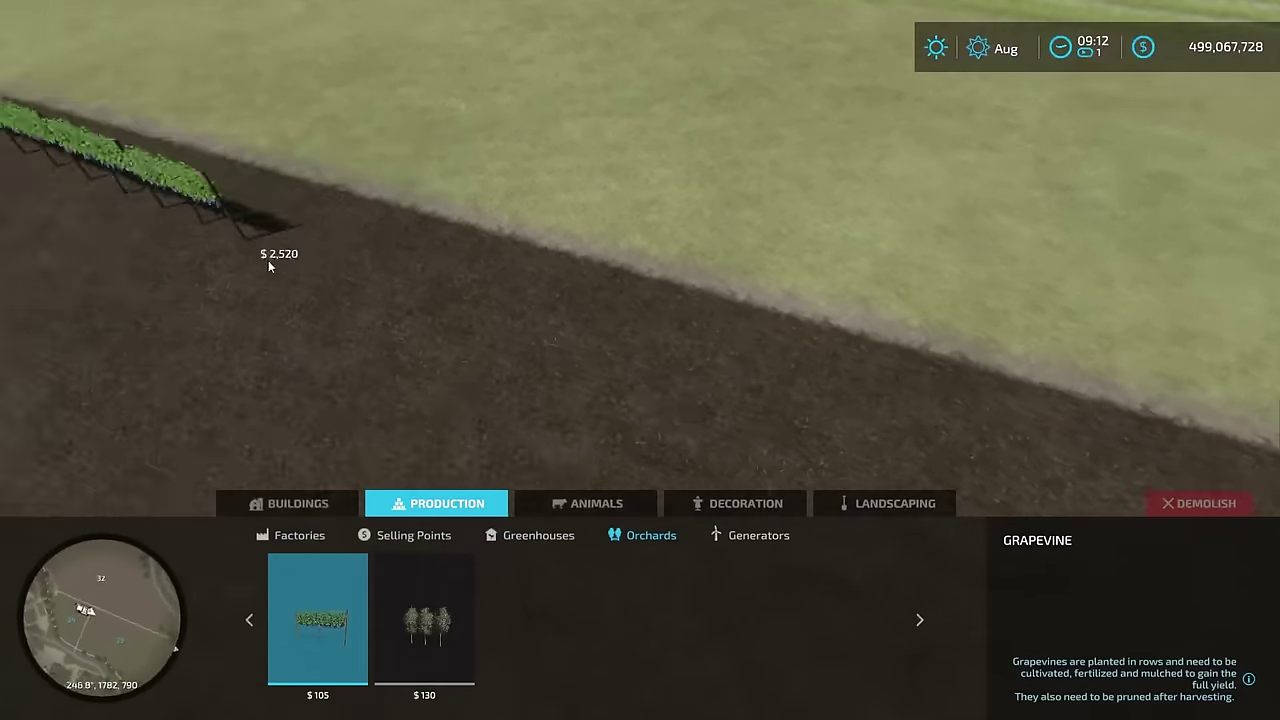
{"action": "key", "text": "q"}
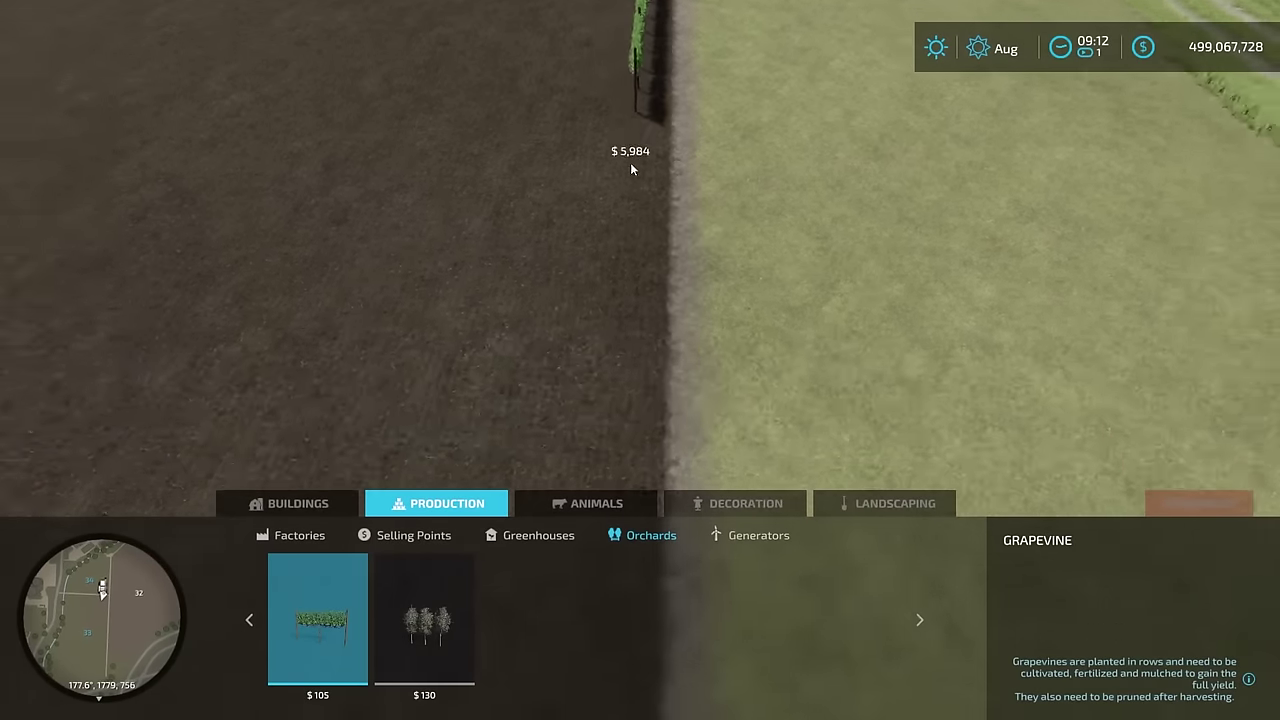
{"action": "scroll", "coordinate": [632, 163], "scroll_direction": "up", "scroll_amount": 5}
{"action": "key", "text": "s"}
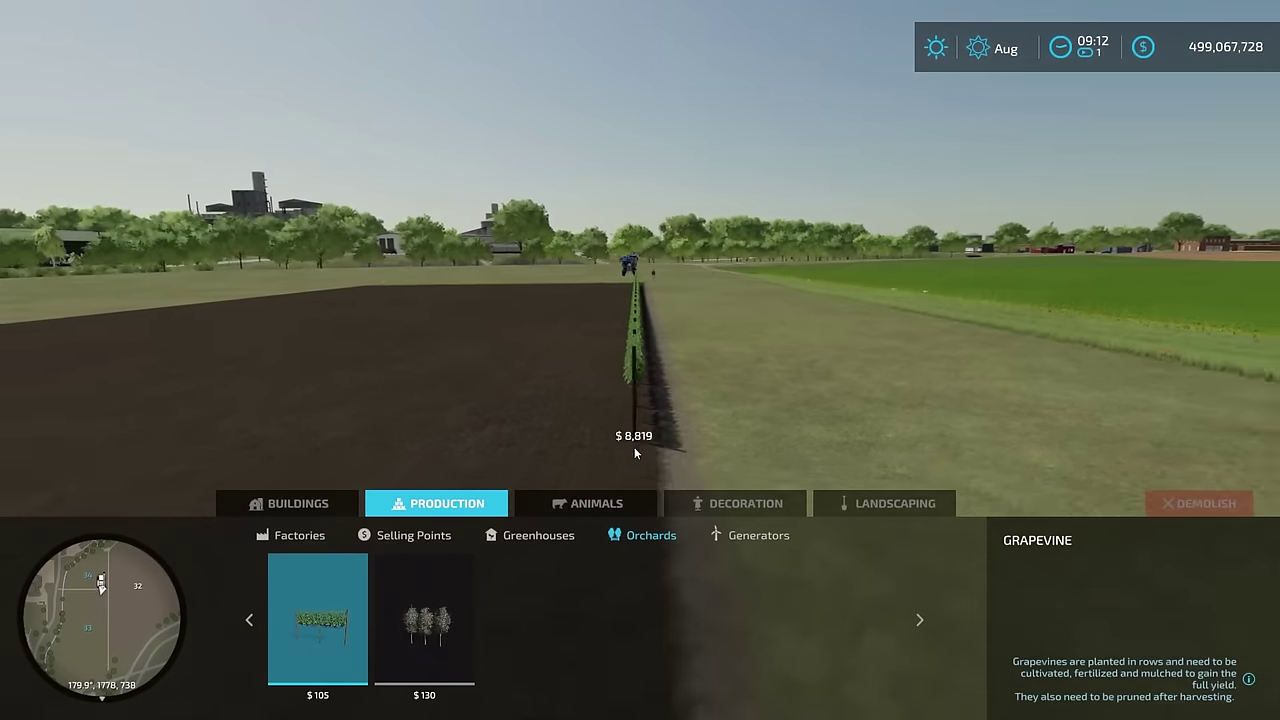
{"action": "key", "text": "s"}
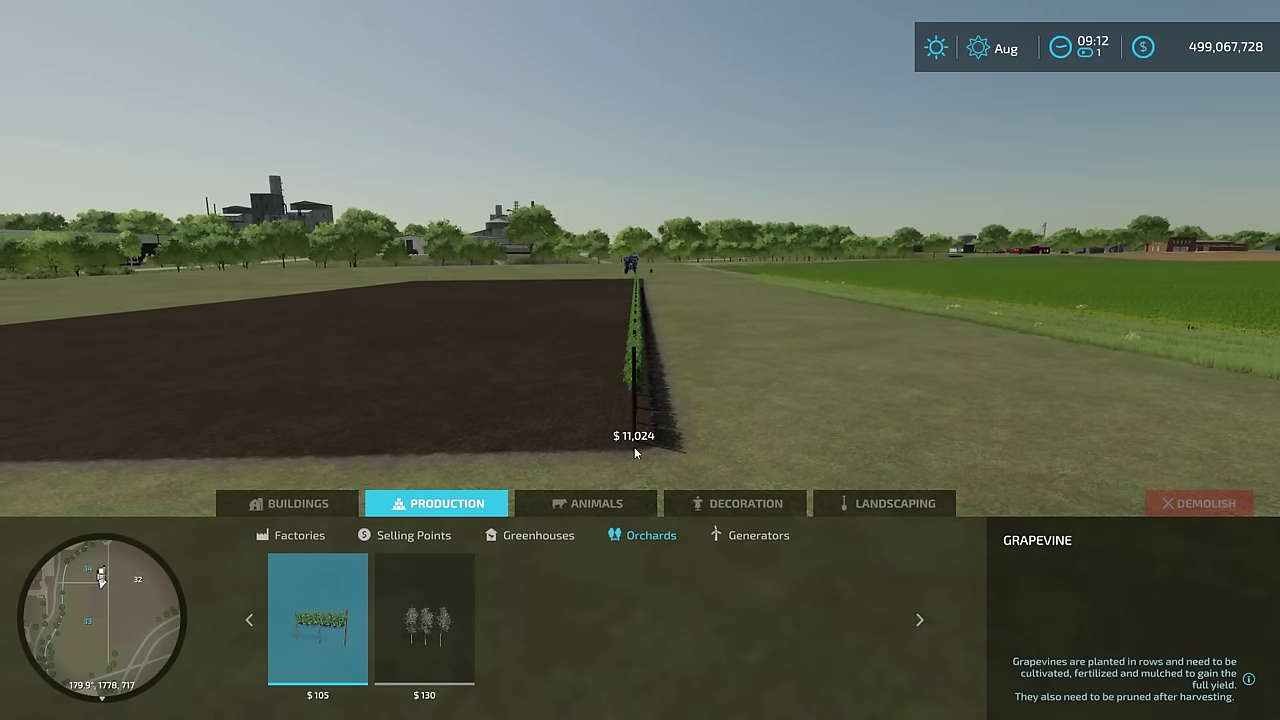
{"action": "left_click", "coordinate": [634, 447]}
Inspect the placed grapevine row and the rest of the cultivated field from several angles.
{"action": "key", "text": "w"}
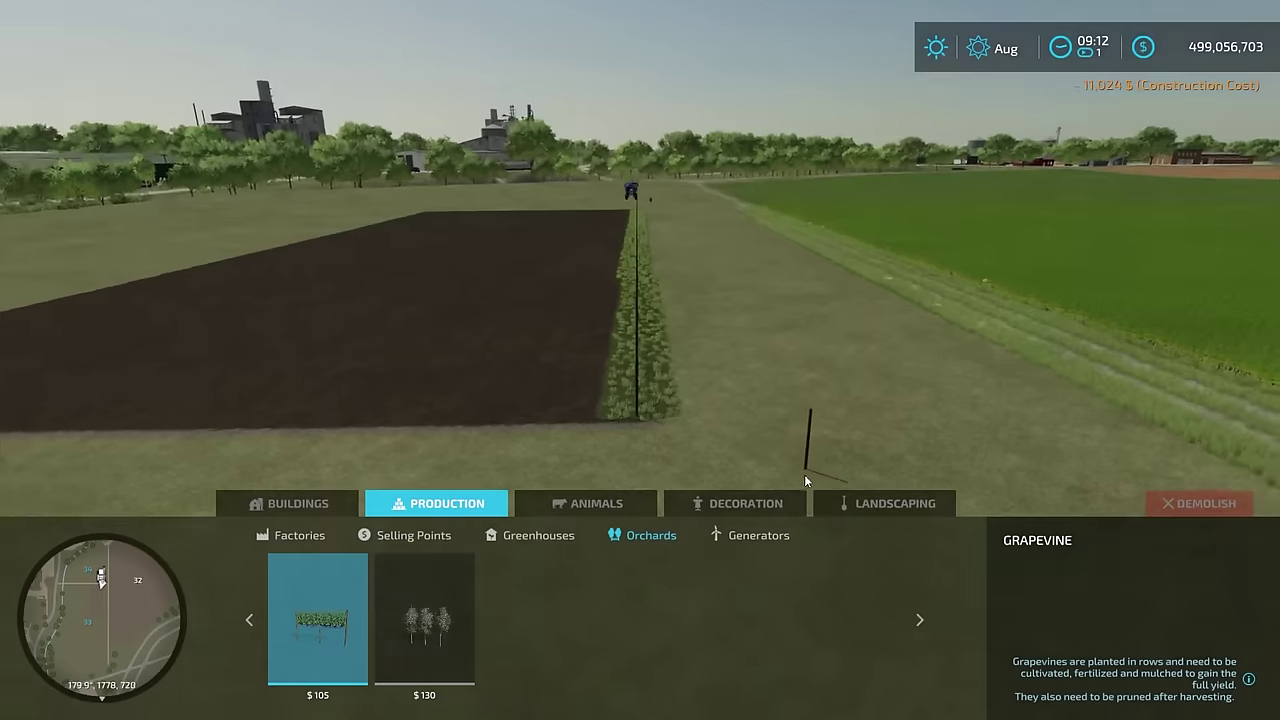
{"action": "key", "text": "a"}
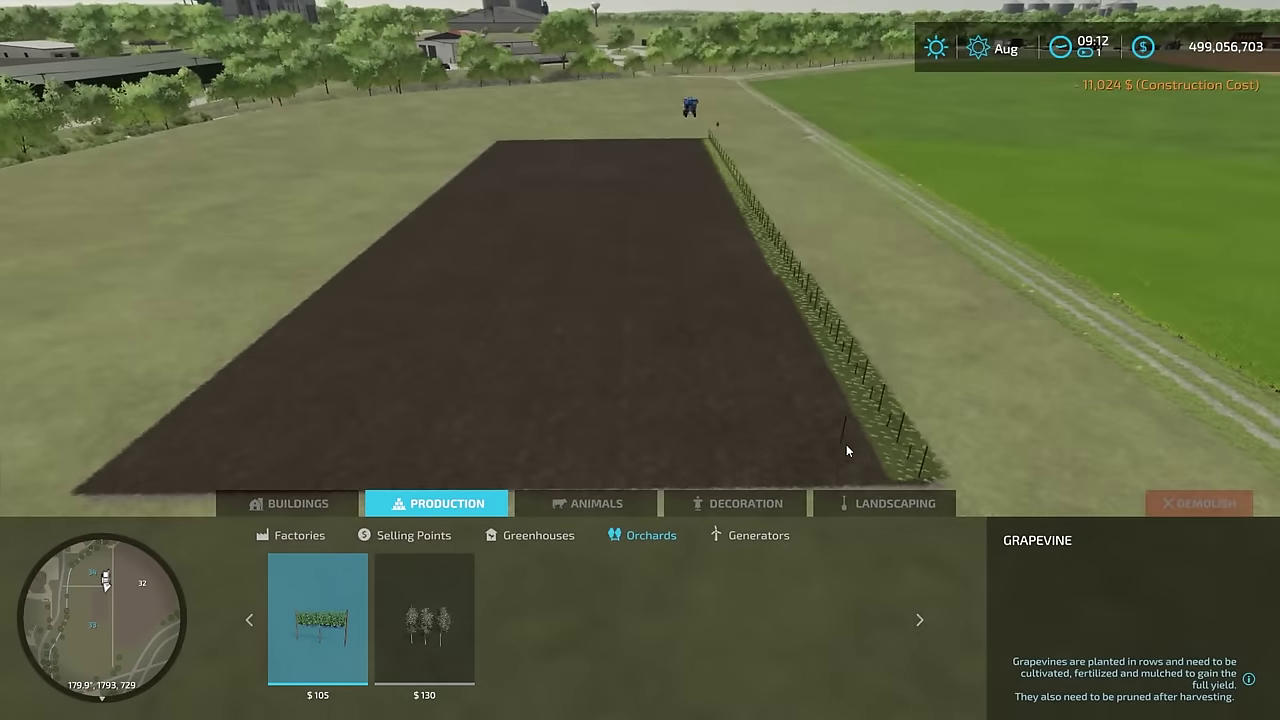
{"action": "key", "text": "e"}
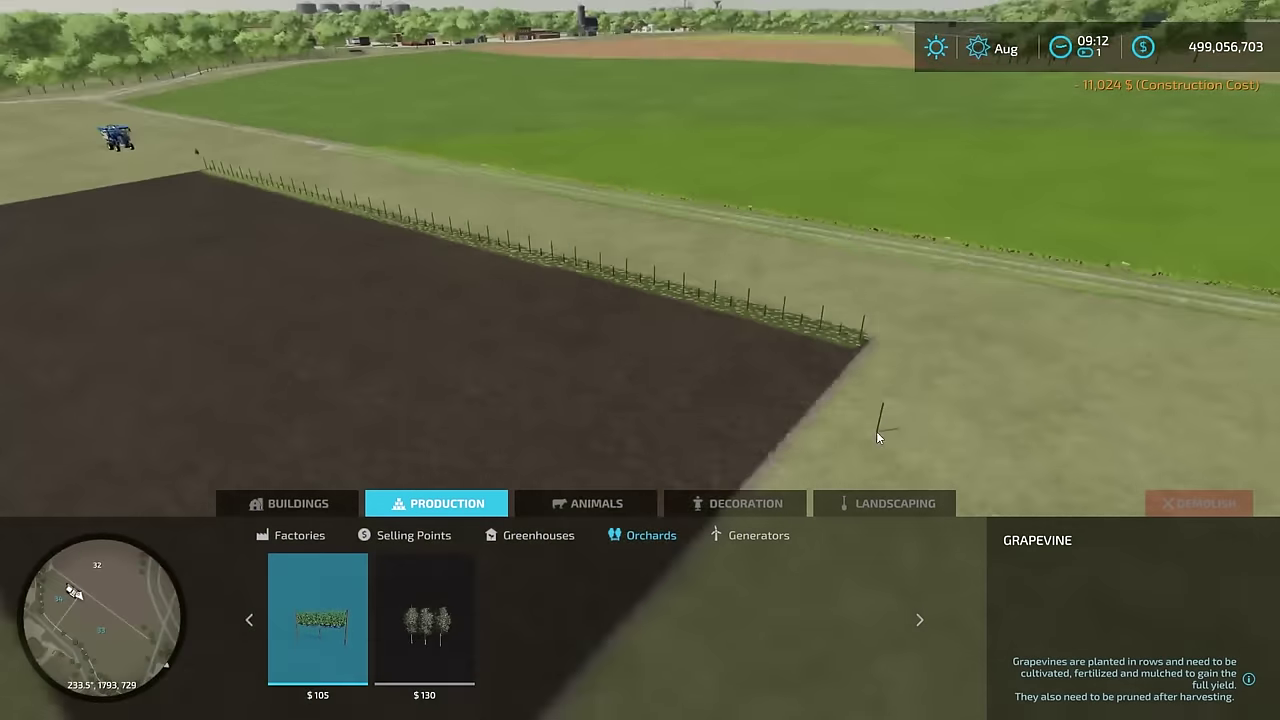
{"action": "key", "text": "q"}
{"action": "key", "text": "a"}
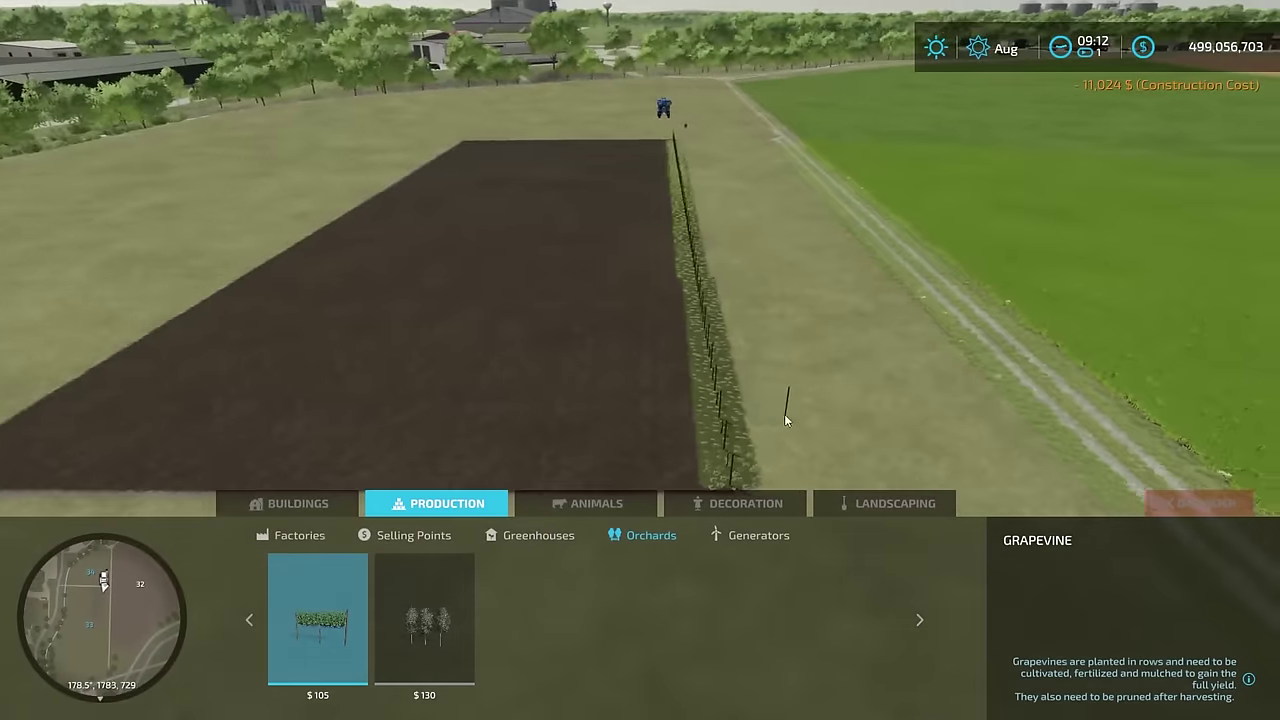
{"action": "key", "text": "a"}
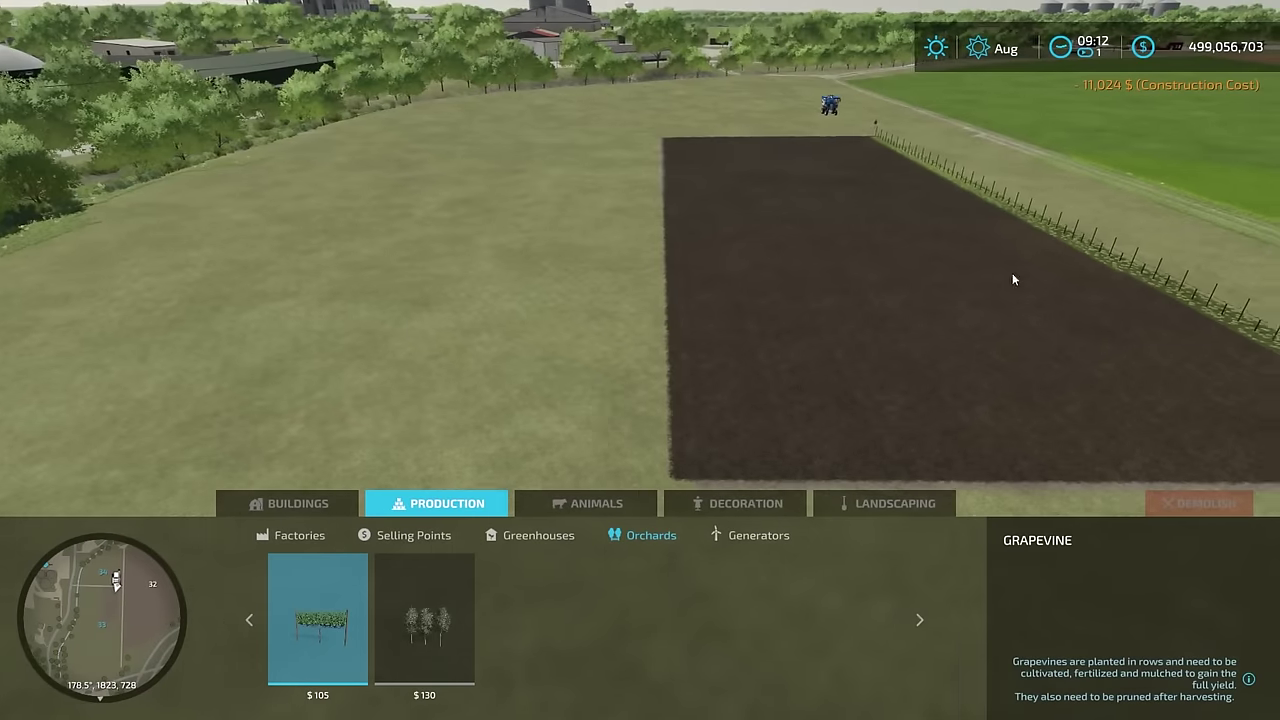
{"action": "key", "text": "w"}
Check the vineyard field on the map with the Growth and Soil composition filters, and return to the field.
{"action": "key", "text": "e"}
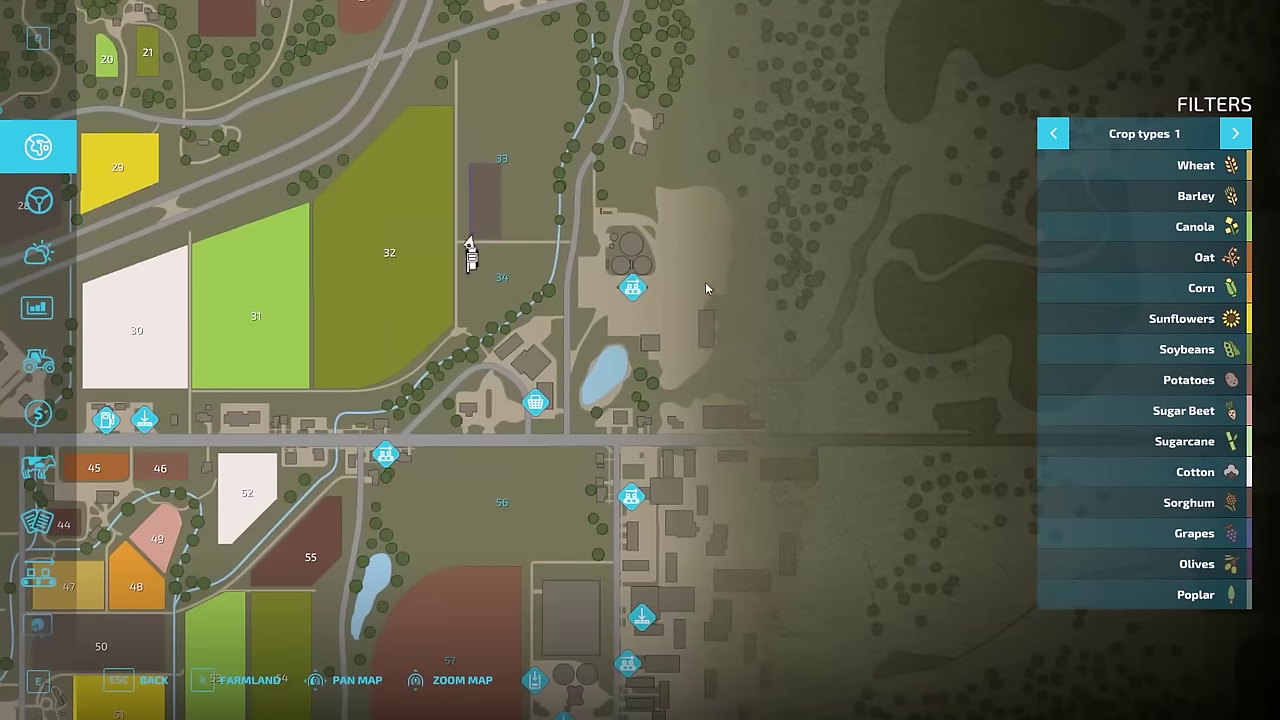
{"action": "left_click", "coordinate": [1235, 133]}
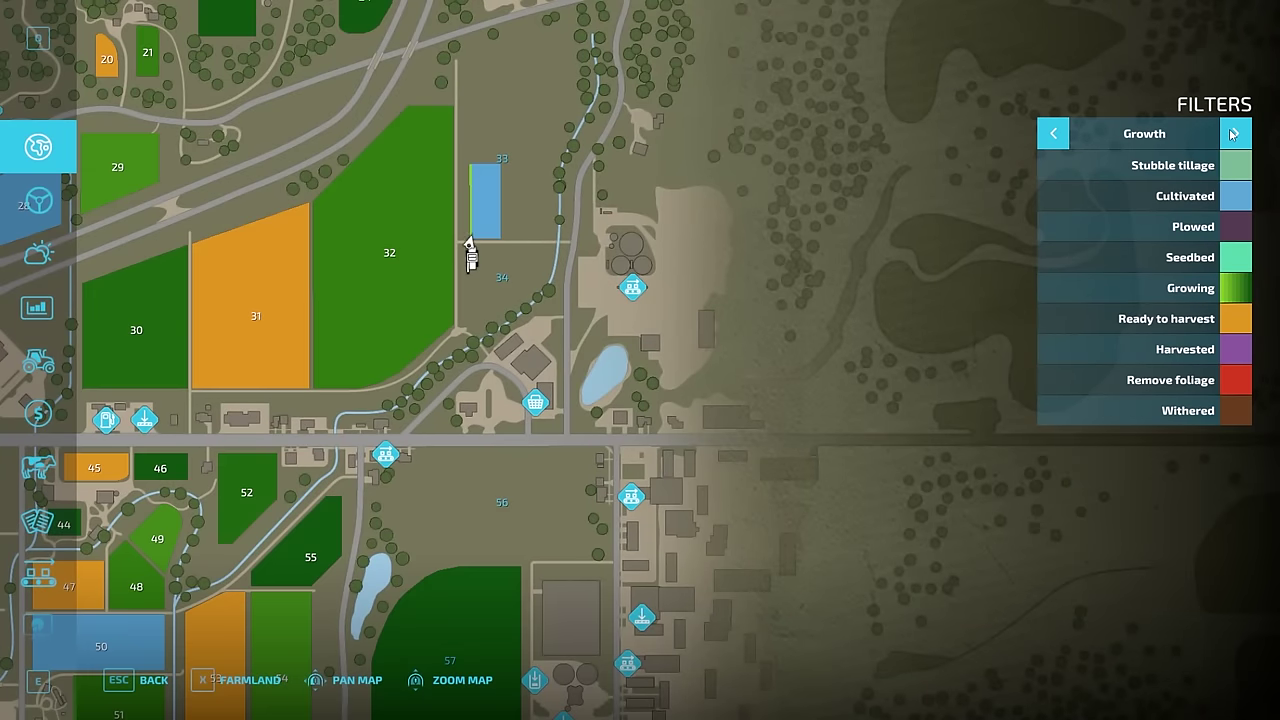
{"action": "left_click", "coordinate": [1235, 133]}
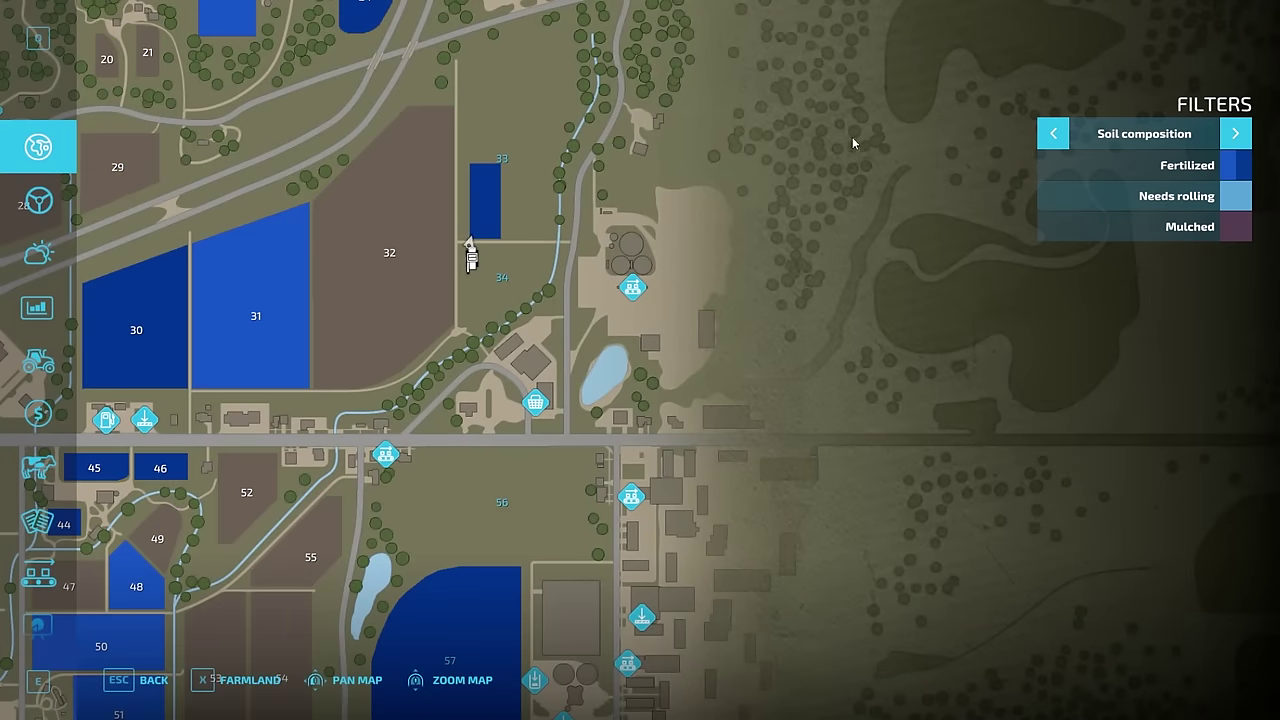
{"action": "key", "text": "Escape"}
{"action": "key", "text": "w"}
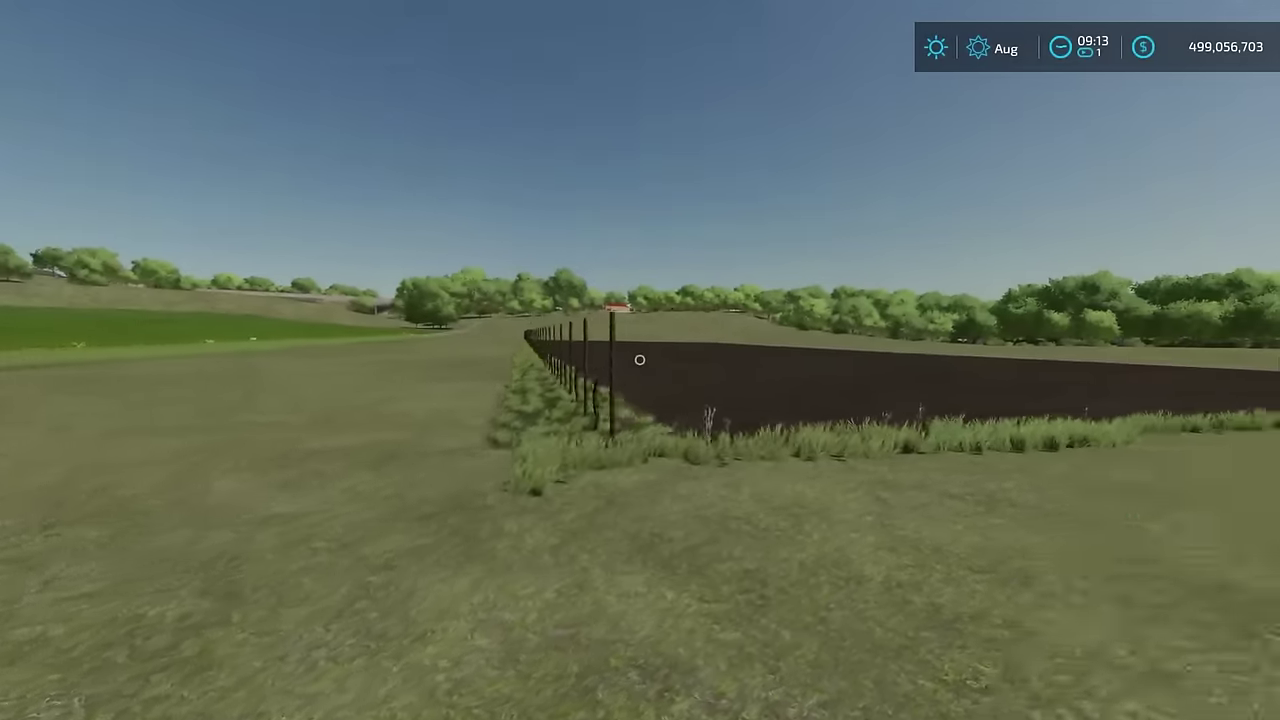
{"action": "key", "text": "a"}
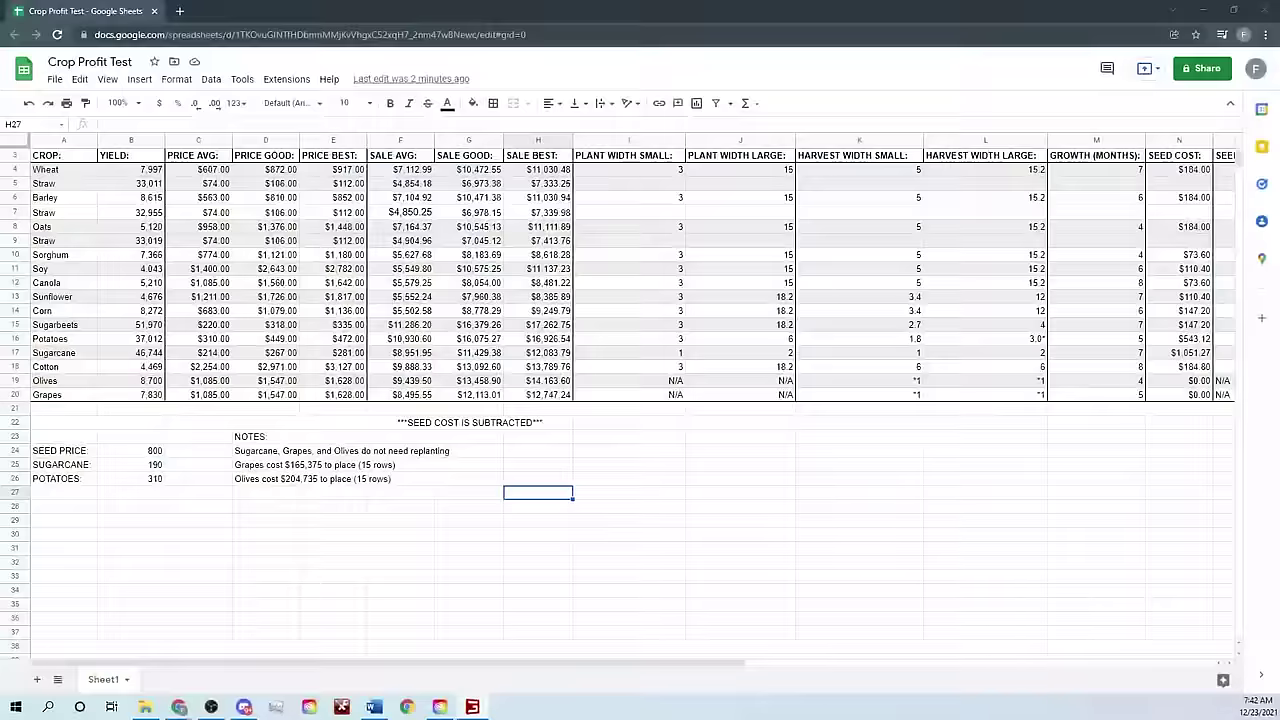
Switch to the Crop Profit Test spreadsheet in Google Sheets and zoom the browser page out to 90%.
{"action": "left_click", "coordinate": [702, 466]}
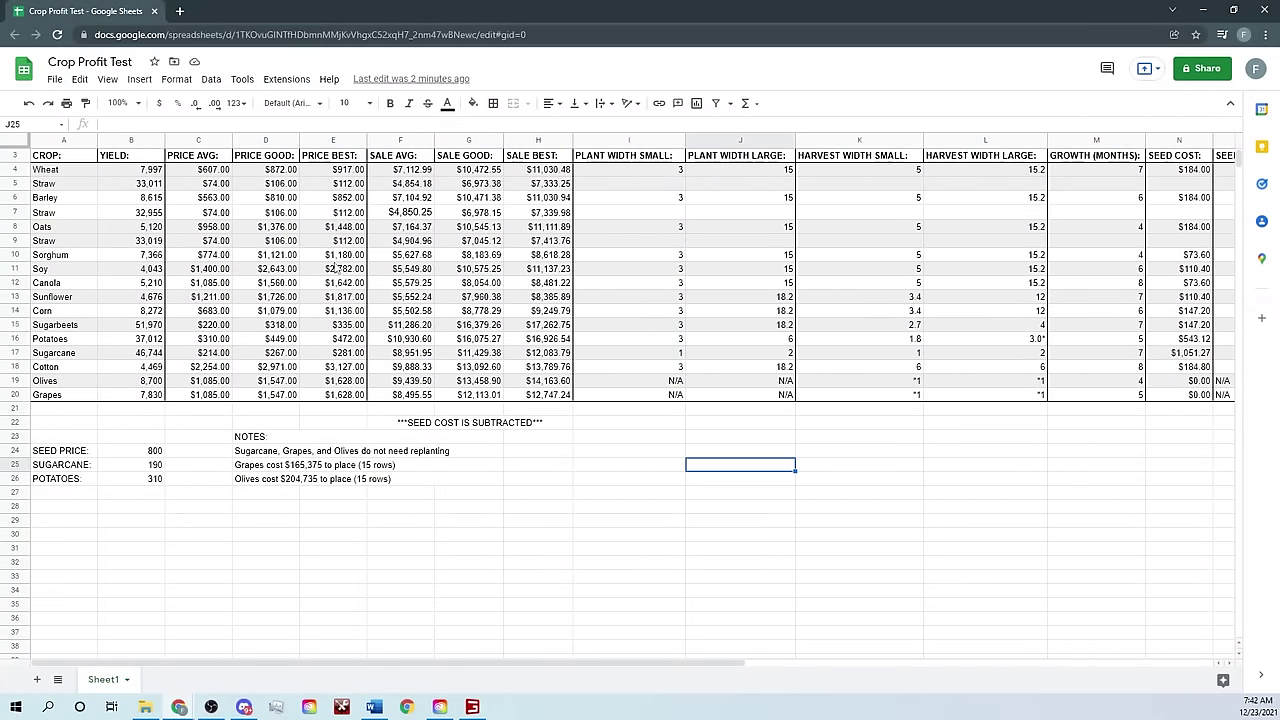
{"action": "left_click", "coordinate": [13, 169]}
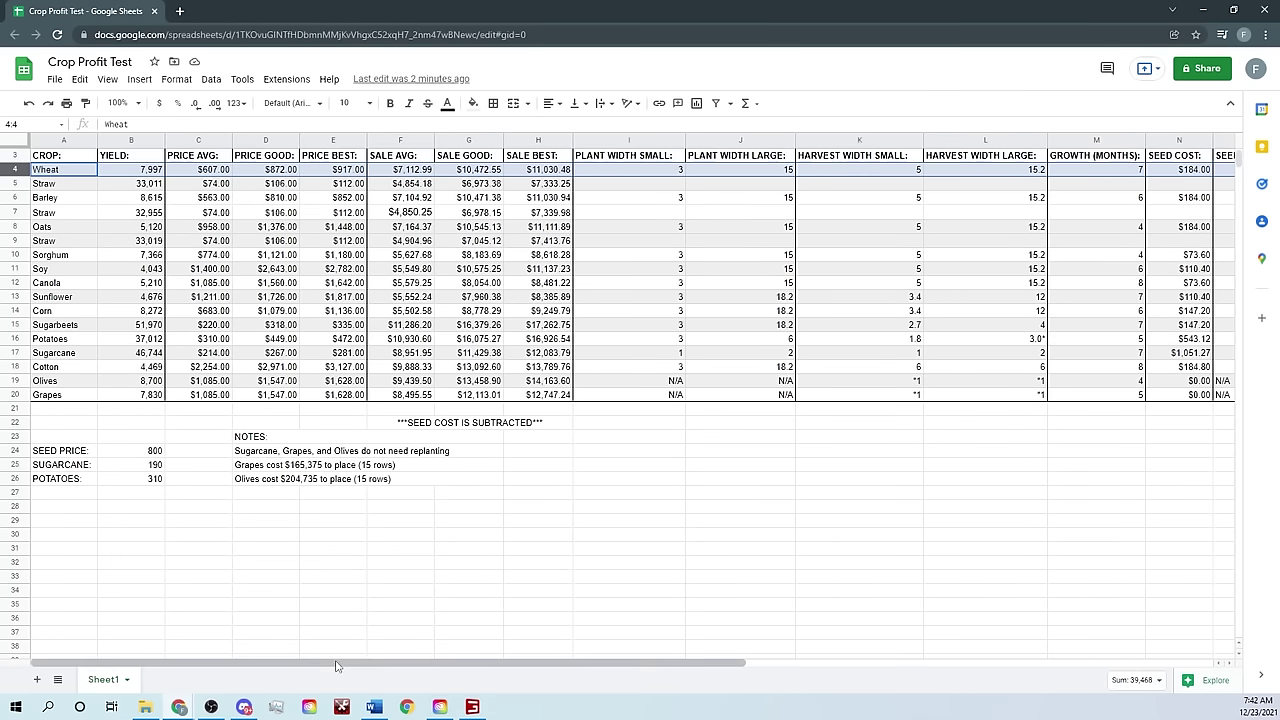
{"action": "left_click", "coordinate": [1265, 36]}
{"action": "left_click", "coordinate": [1176, 158]}
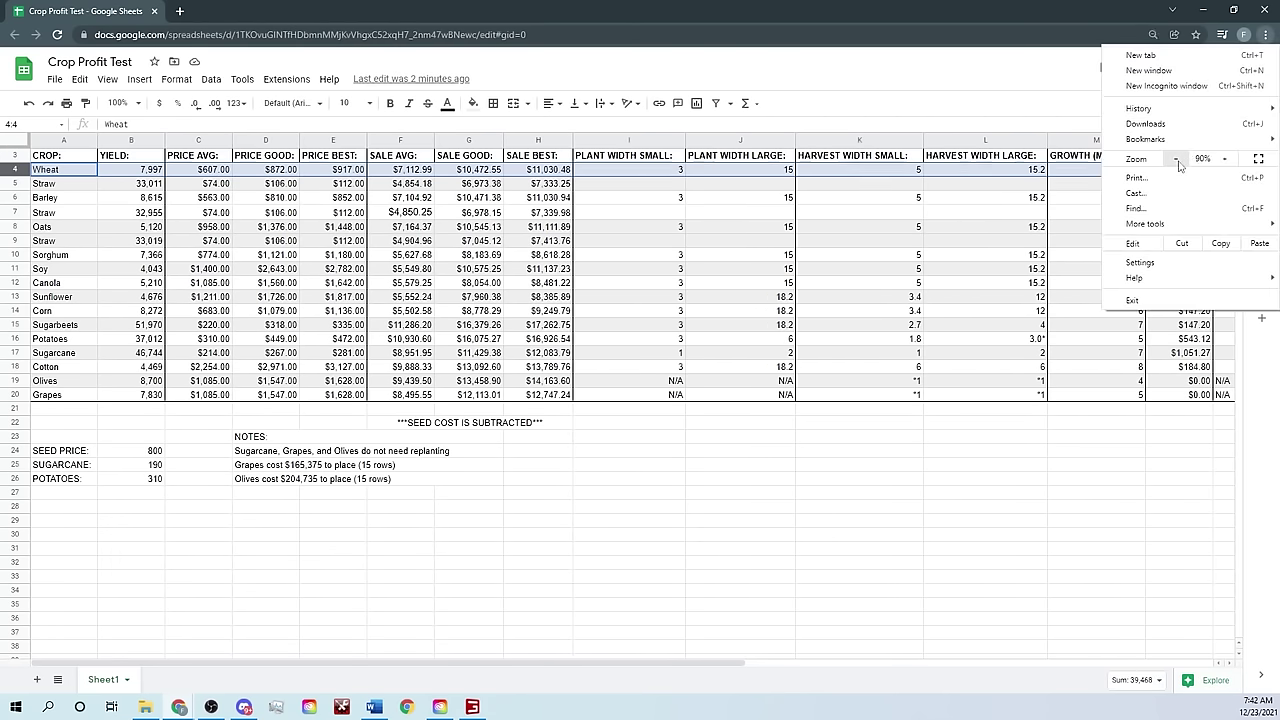
{"action": "left_click", "coordinate": [887, 424]}
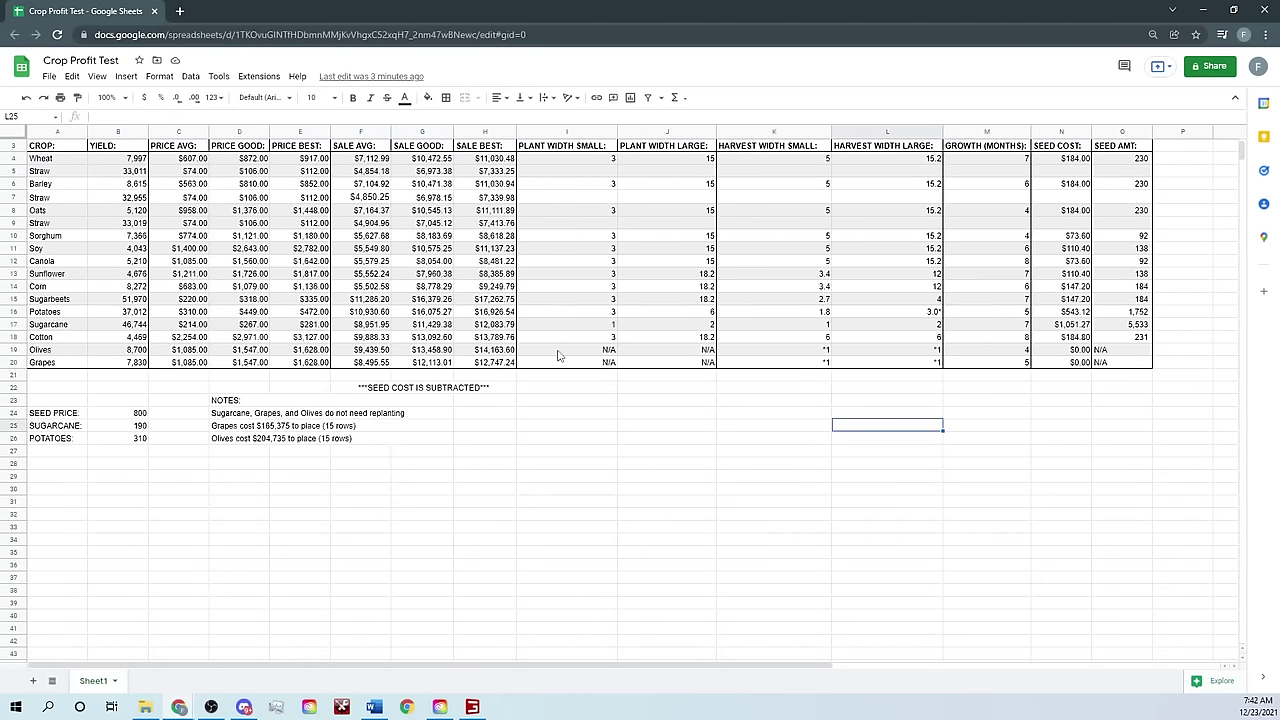
Review the large harvest width, seed cost and seed amount columns of the crop table.
{"action": "left_click", "coordinate": [940, 303]}
{"action": "left_click", "coordinate": [1060, 180]}
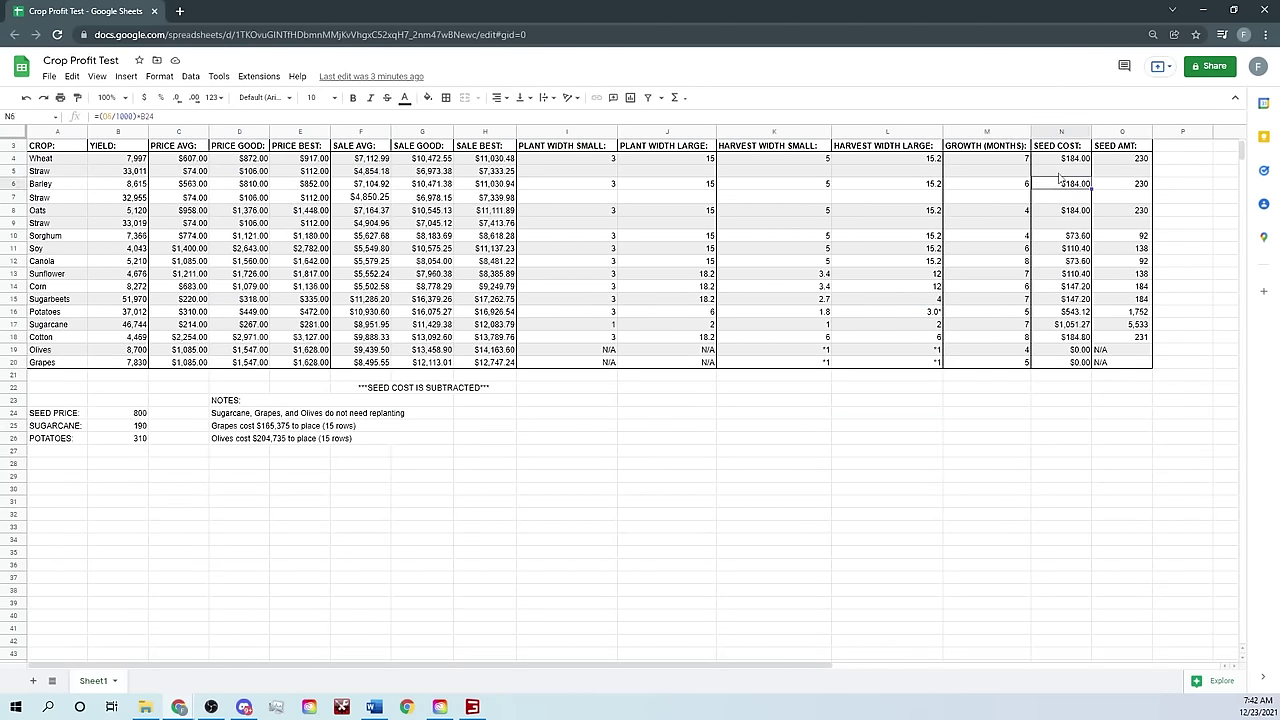
{"action": "left_click", "coordinate": [1118, 162]}
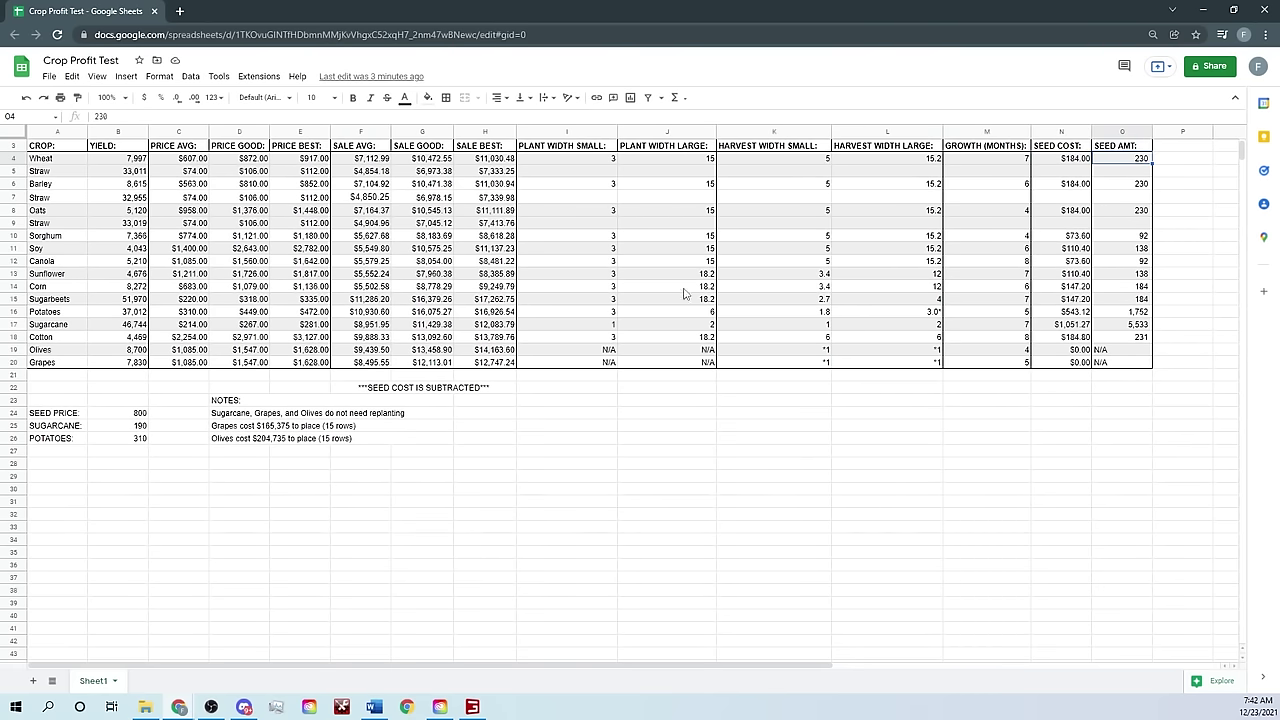
Review the wheat, straw and barley entries, and the yield and the average, good and best prices for wheat and straw.
{"action": "left_click", "coordinate": [70, 163]}
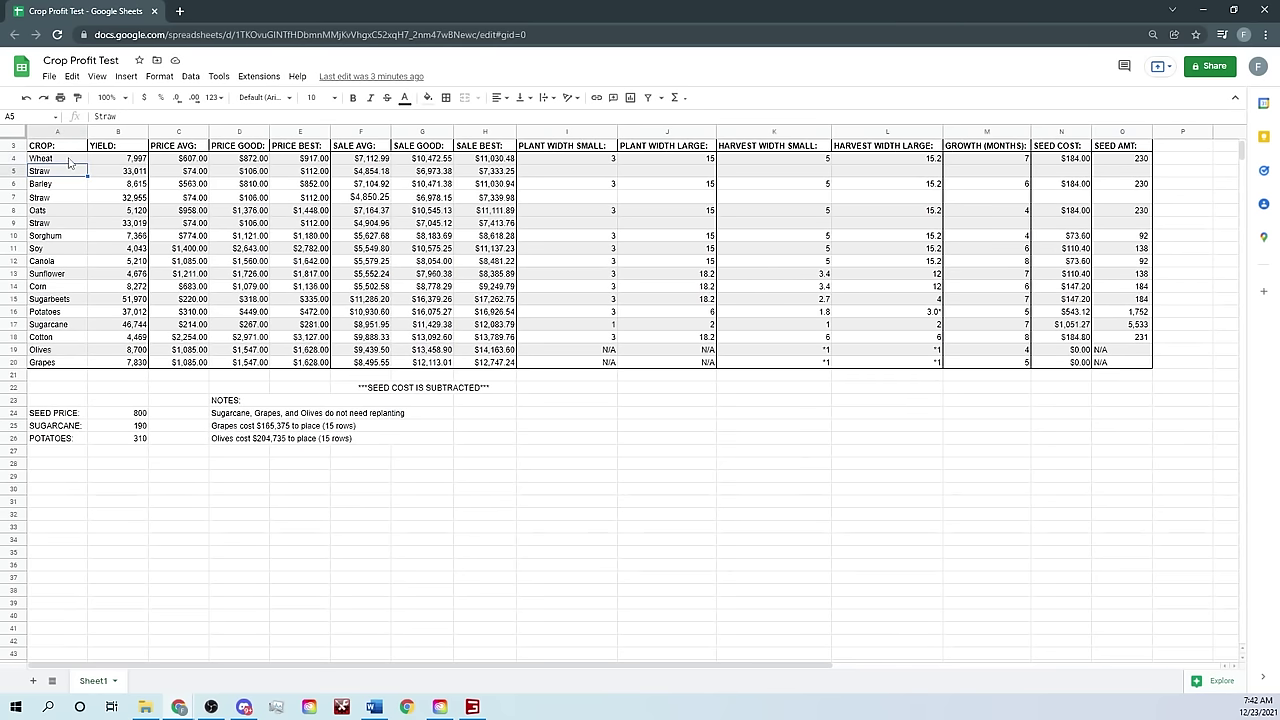
{"action": "key", "text": "Down"}
{"action": "key", "text": "Down"}
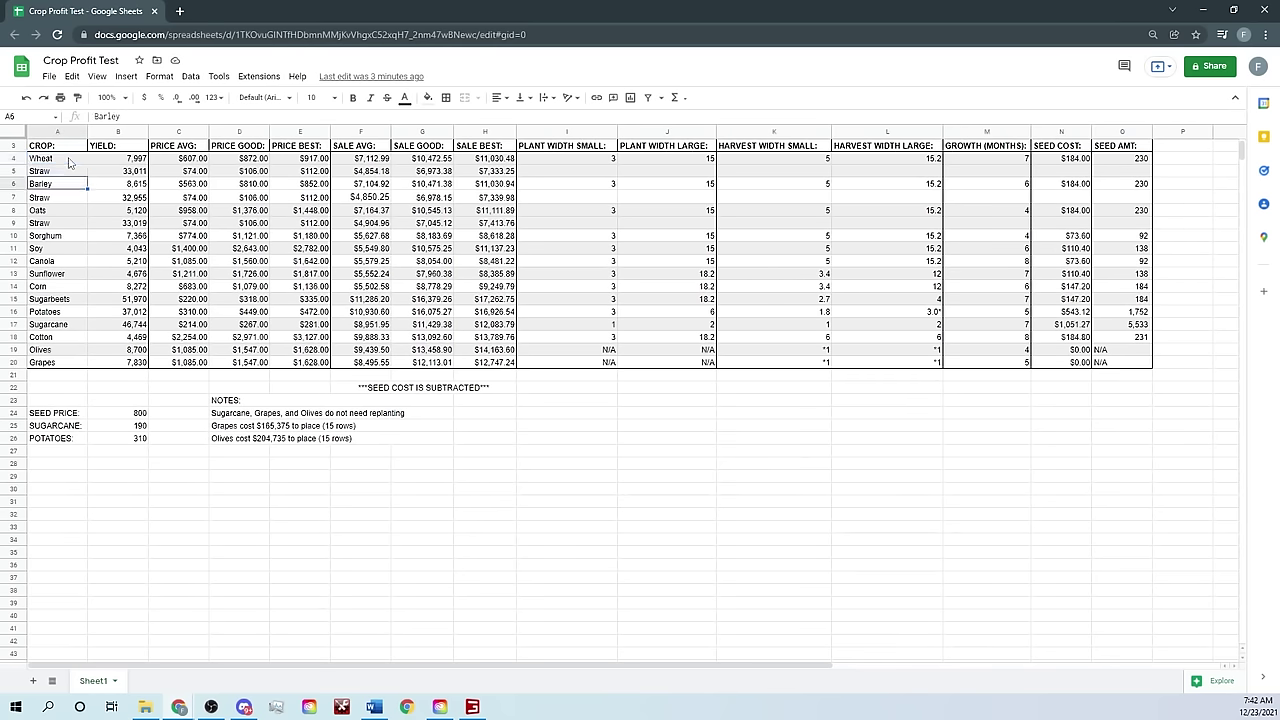
{"action": "key", "text": "Up"}
{"action": "key", "text": "Up"}
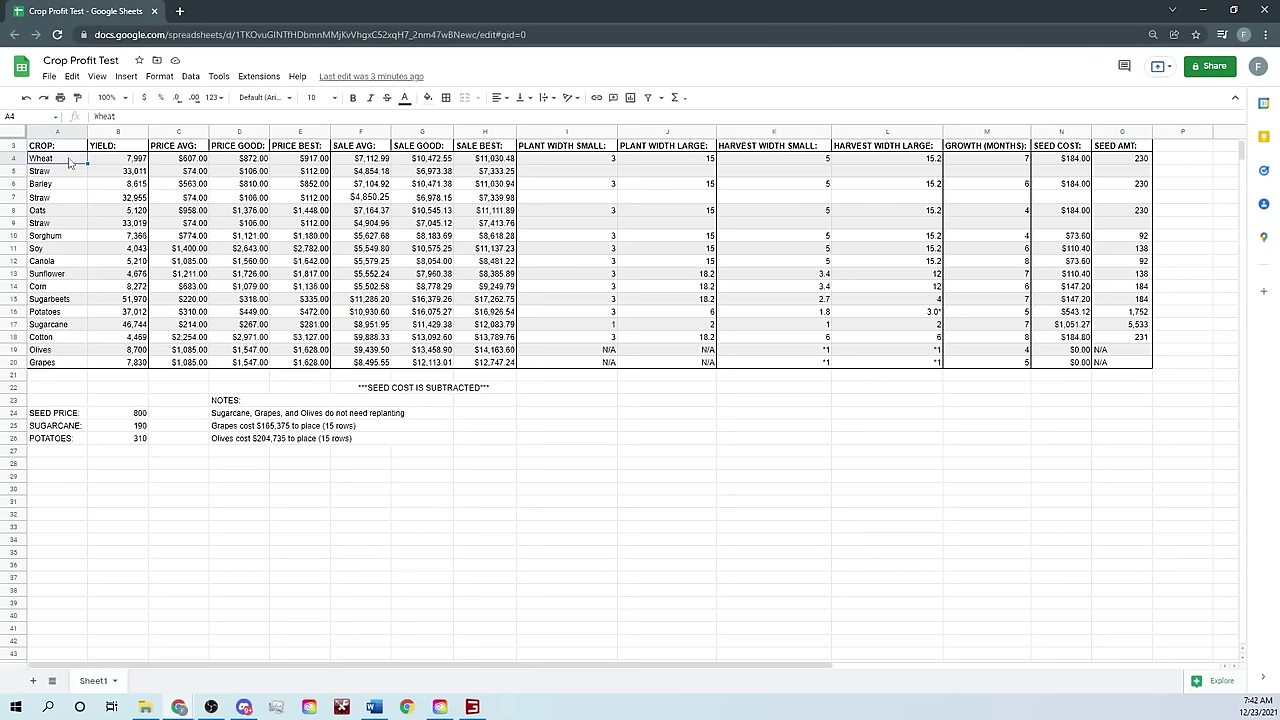
{"action": "key", "text": "Right"}
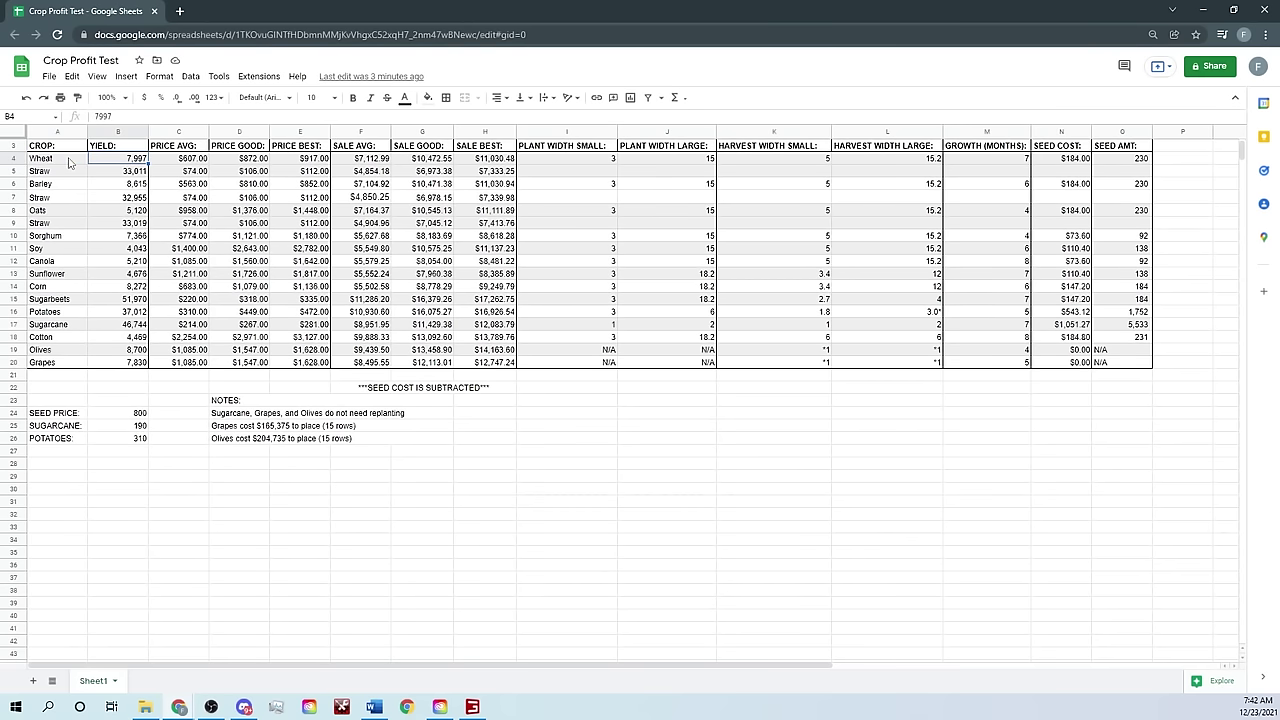
{"action": "key", "text": "Down"}
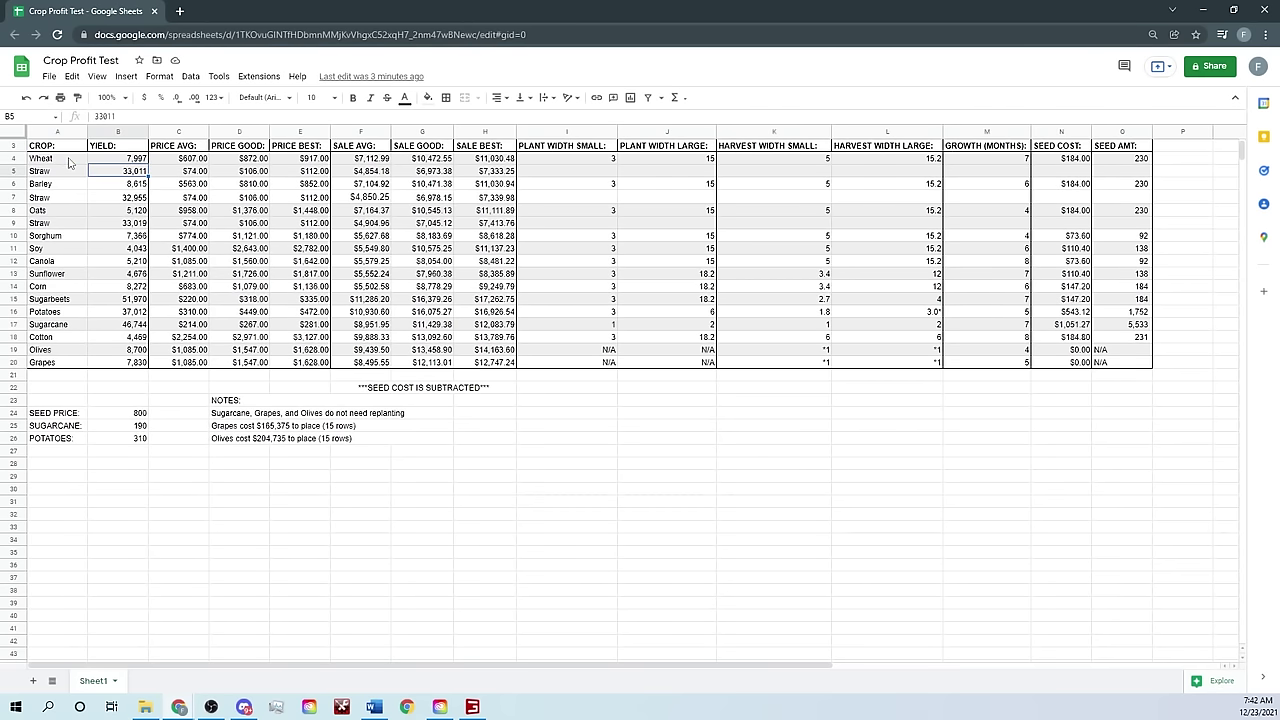
{"action": "key", "text": "Right"}
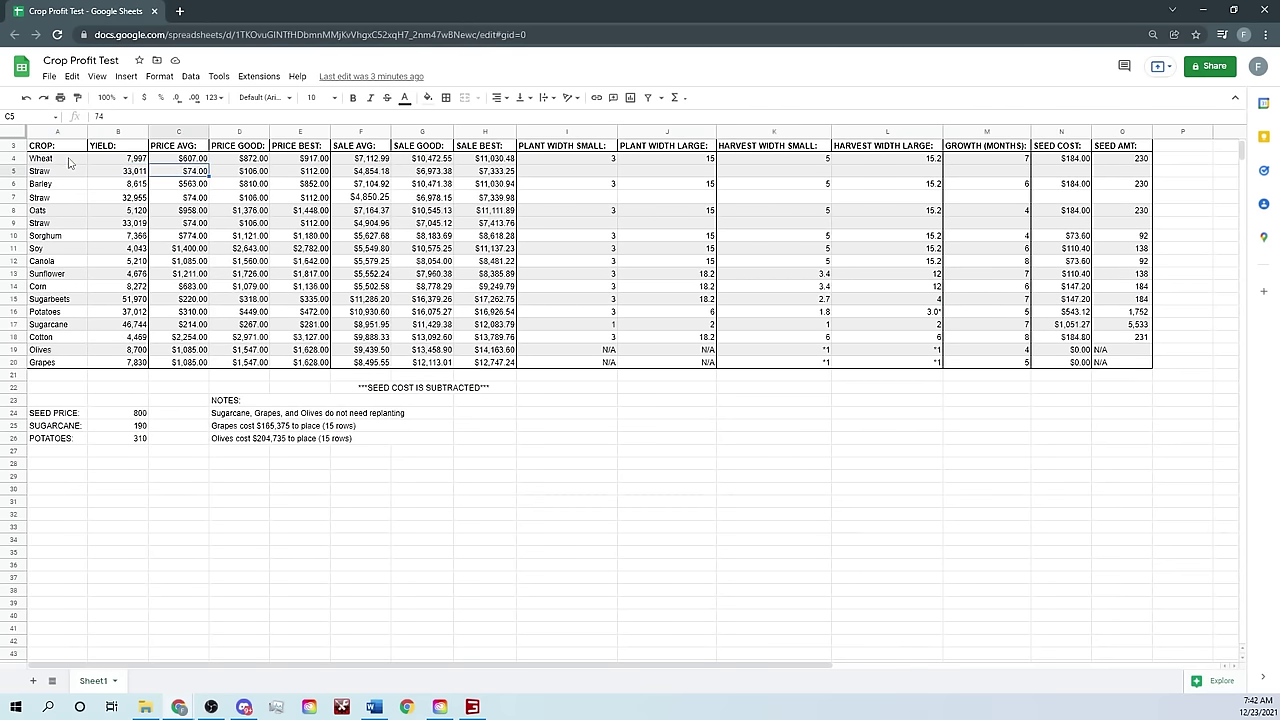
{"action": "key", "text": "Right"}
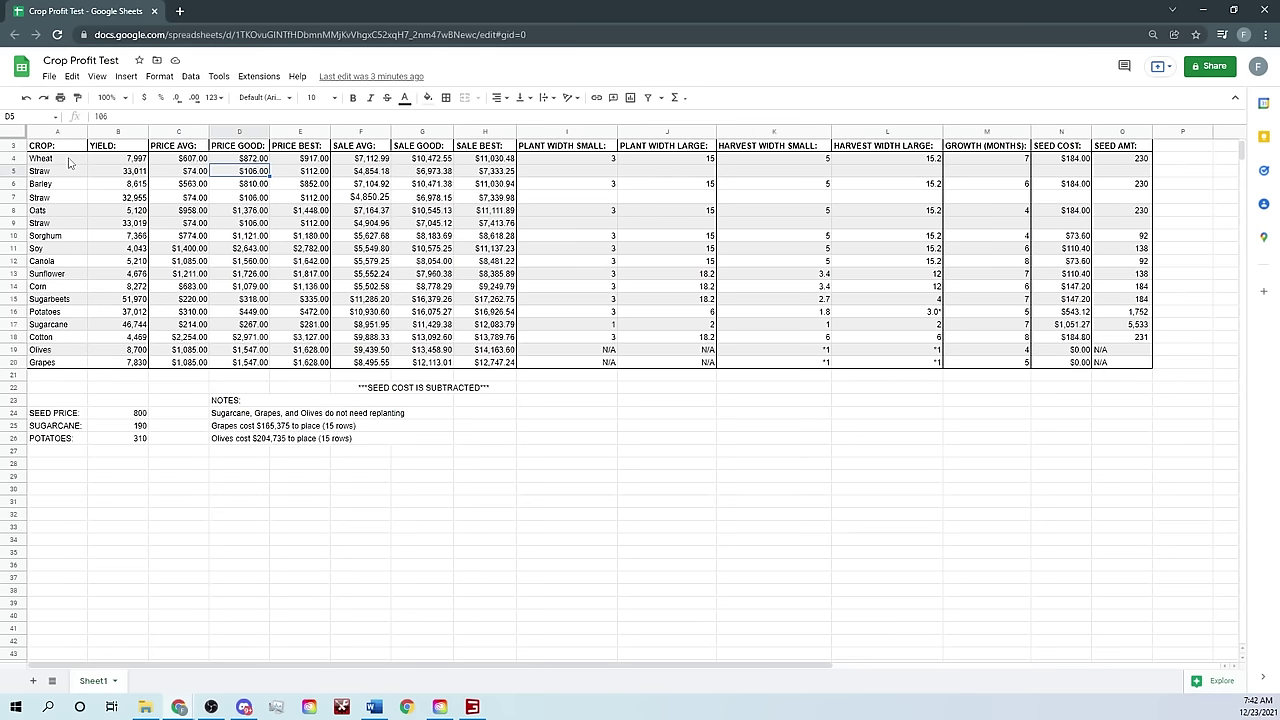
{"action": "key", "text": "Right"}
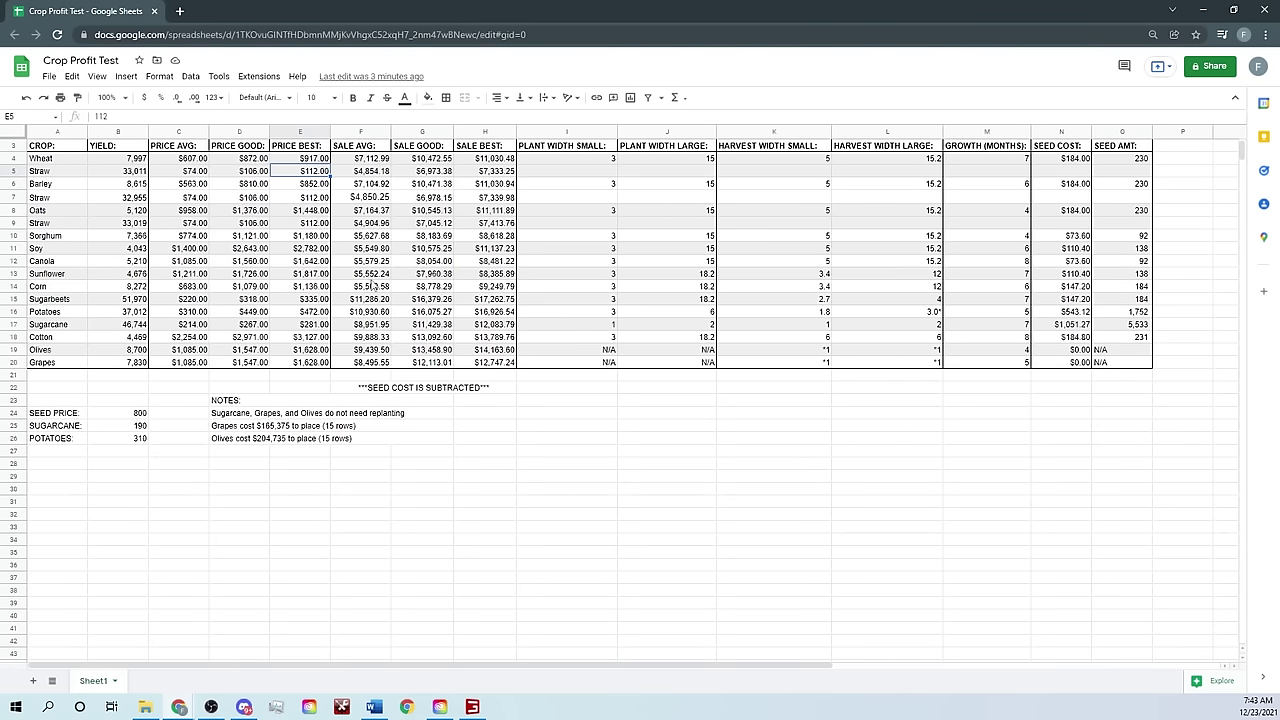
Try an average price of 100 for the straw listed under wheat, and set it back to 74.
{"action": "left_click", "coordinate": [201, 161]}
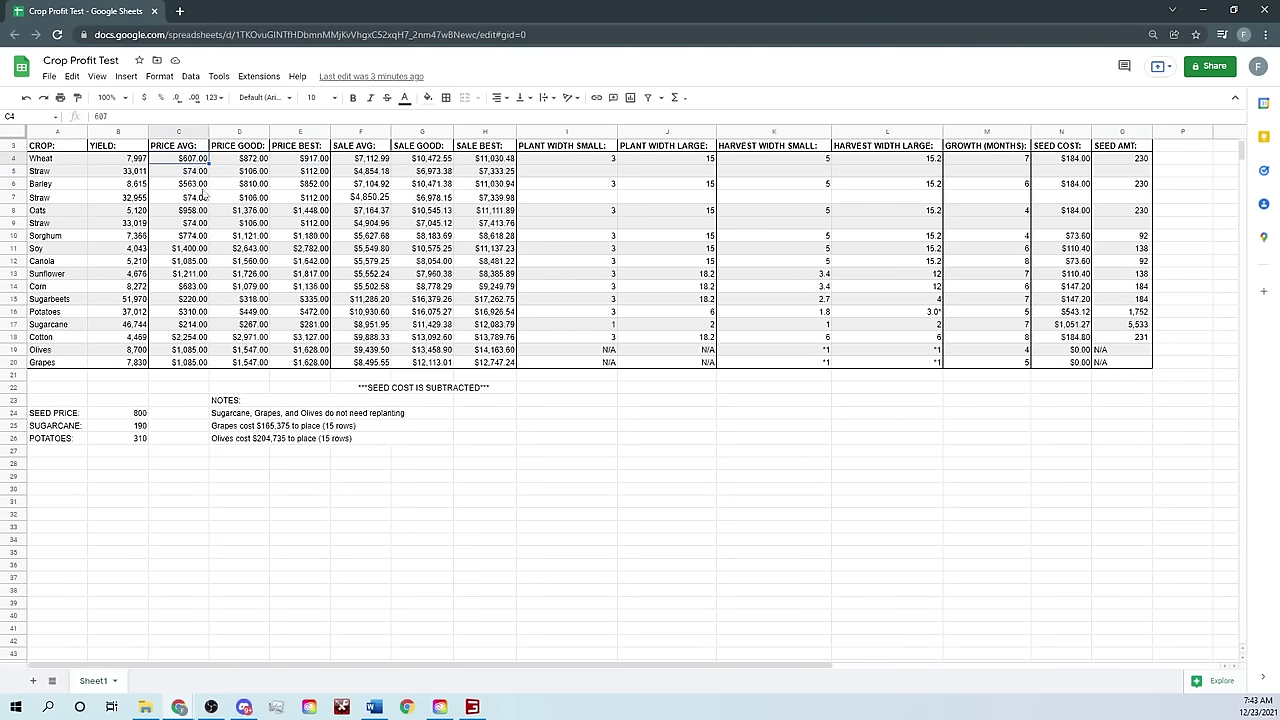
{"action": "left_click", "coordinate": [193, 174]}
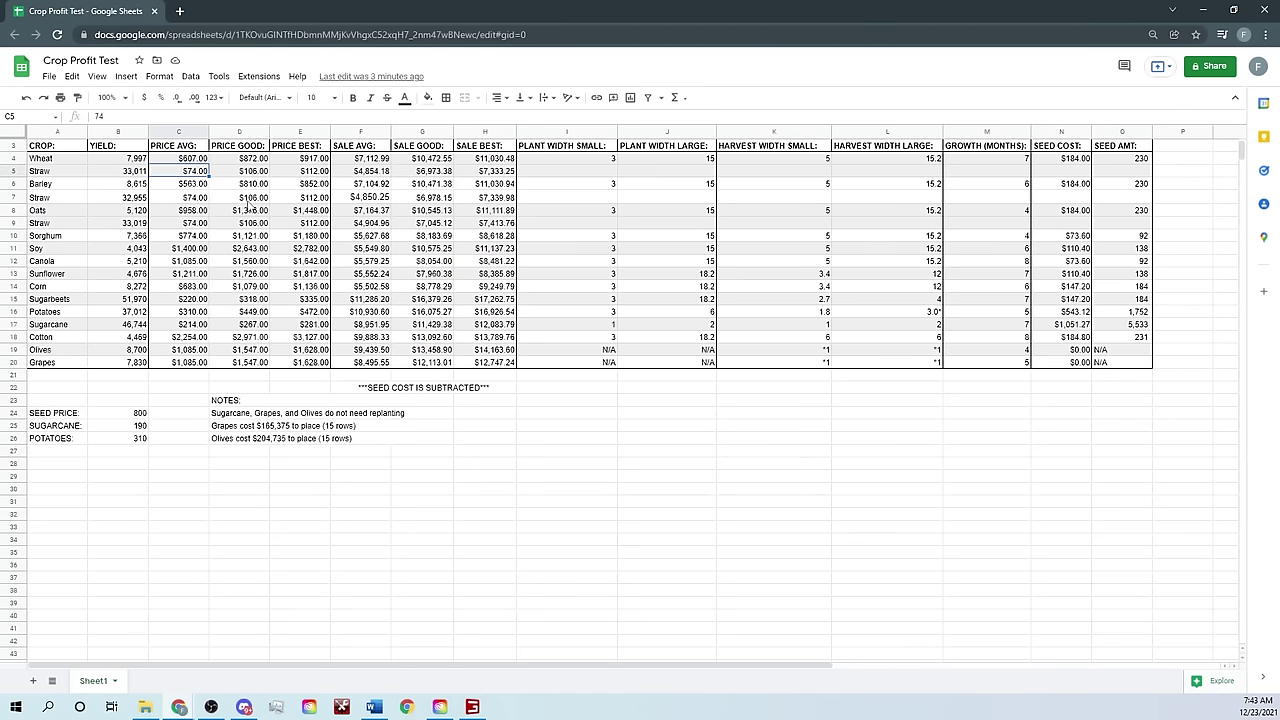
{"action": "type", "text": "100"}
{"action": "key", "text": "Return"}
{"action": "key", "text": "Up"}
{"action": "type", "text": "74"}
{"action": "key", "text": "Return"}
{"action": "key", "text": "Up"}
Right-align the N/A seed amount entries for olives and grapes.
{"action": "left_click_drag", "start_coordinate": [1117, 350], "coordinate": [1115, 362]}
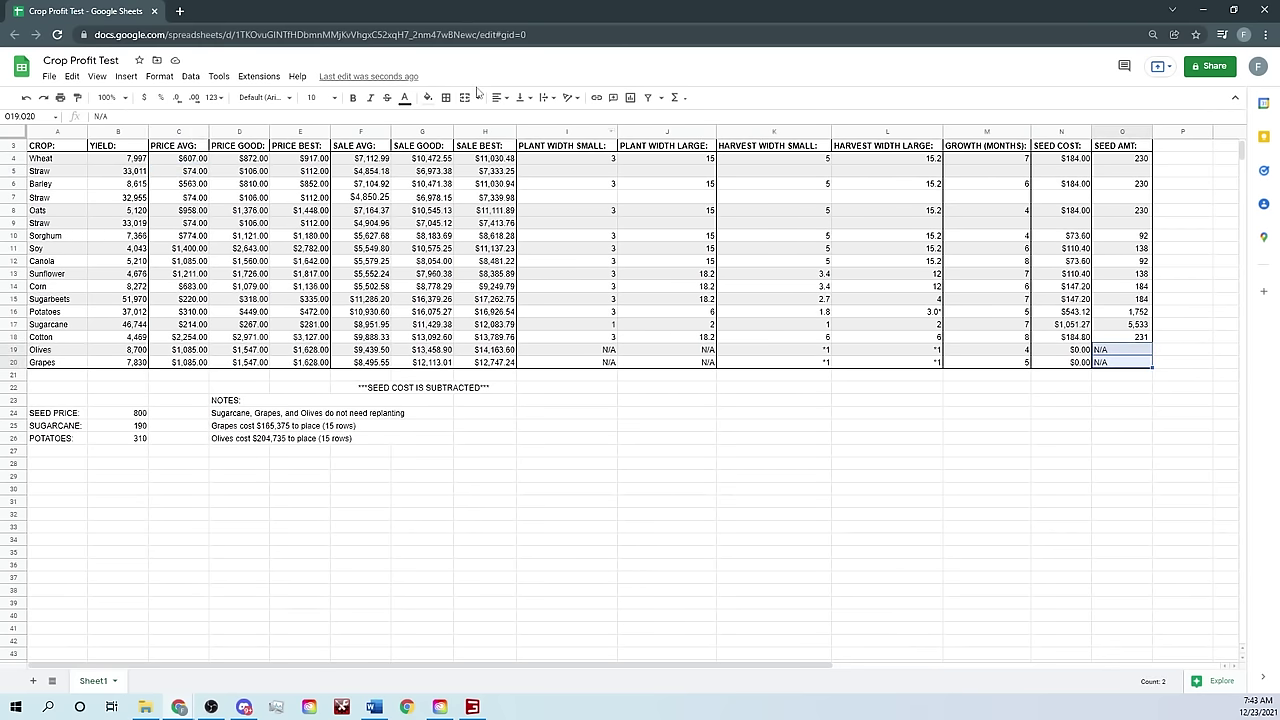
{"action": "left_click", "coordinate": [497, 97]}
{"action": "left_click", "coordinate": [524, 122]}
{"action": "left_click", "coordinate": [714, 313]}
{"action": "left_click", "coordinate": [759, 418]}
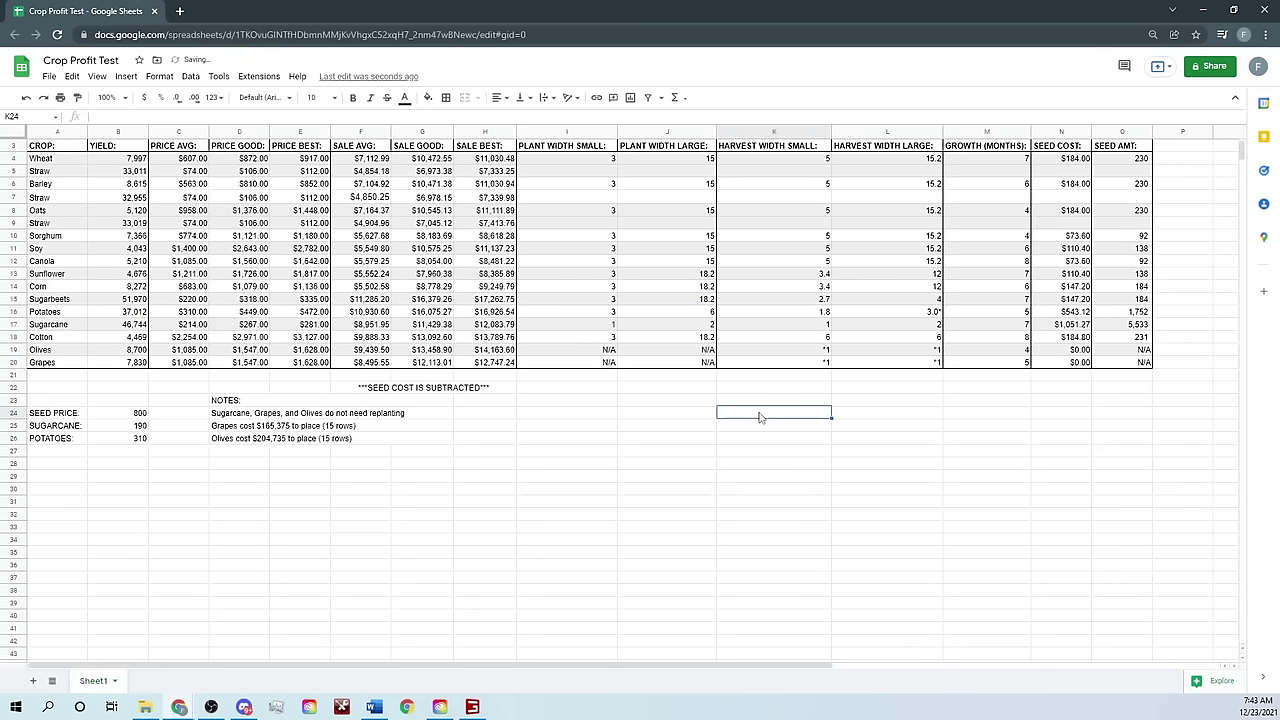
Check the grape placement cost note, and review the wheat row from its yield through its prices to the average sale.
{"action": "left_click", "coordinate": [428, 424]}
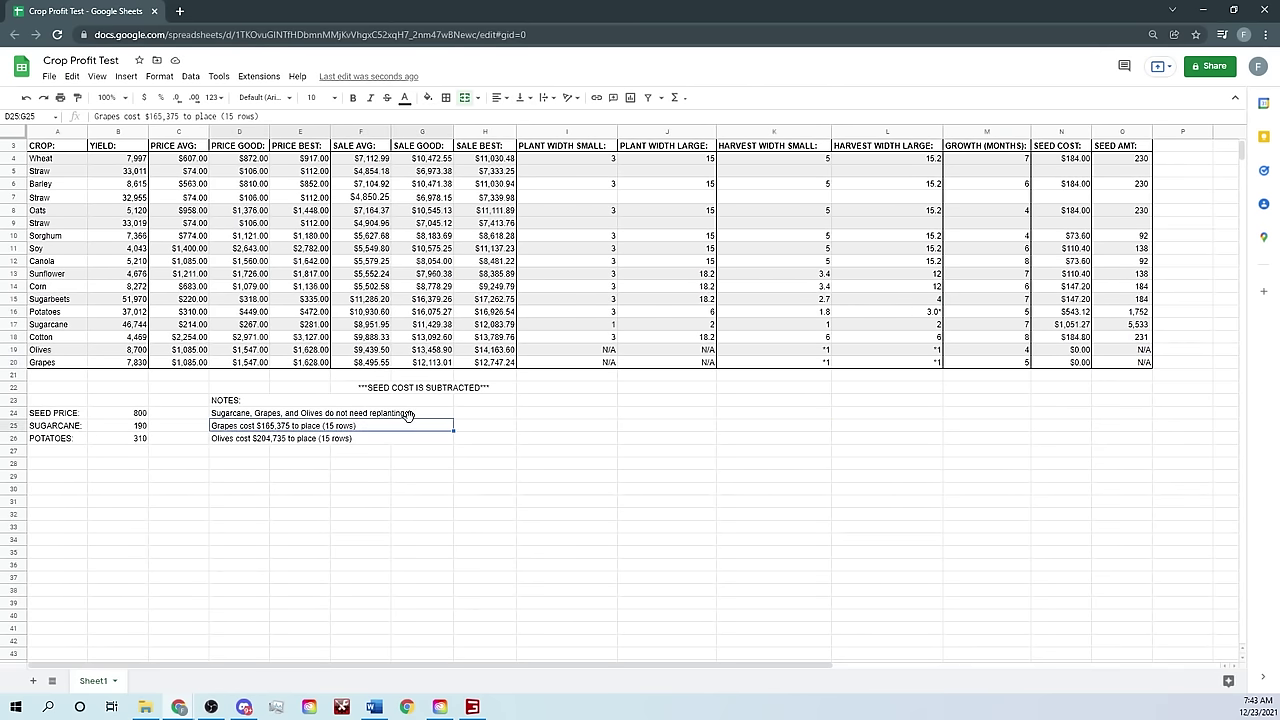
{"action": "left_click", "coordinate": [205, 160]}
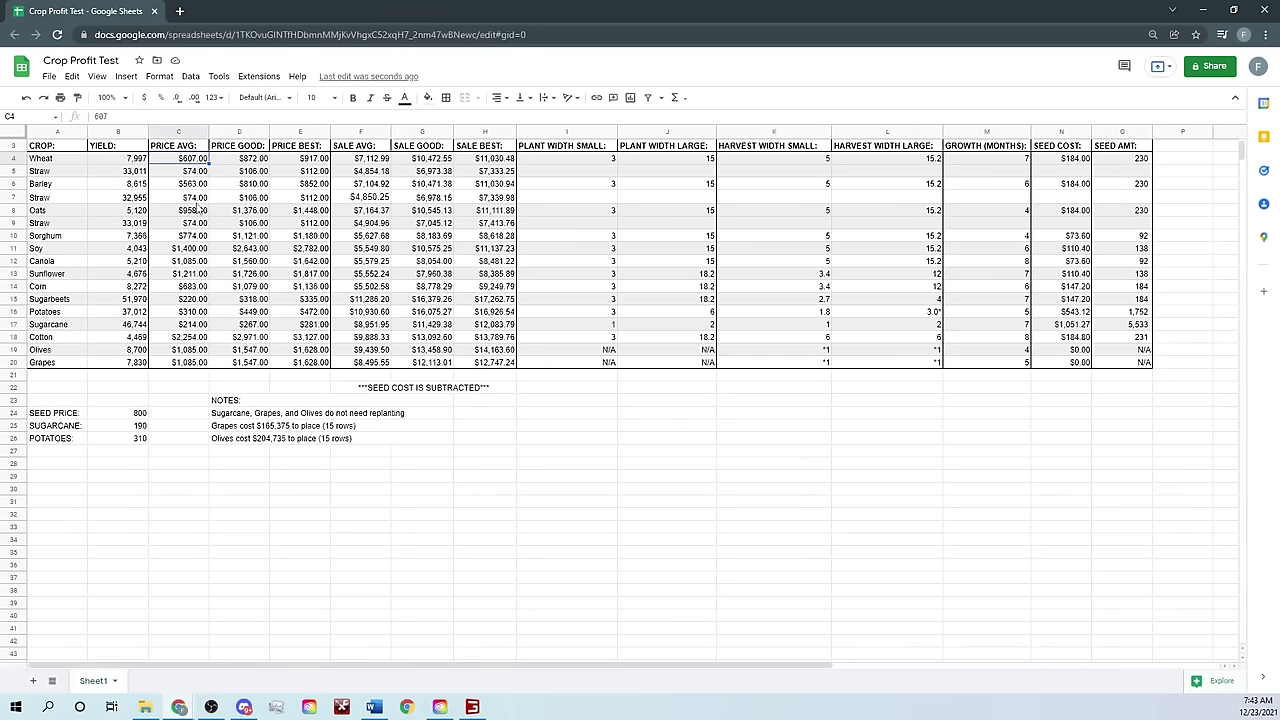
{"action": "left_click", "coordinate": [125, 160]}
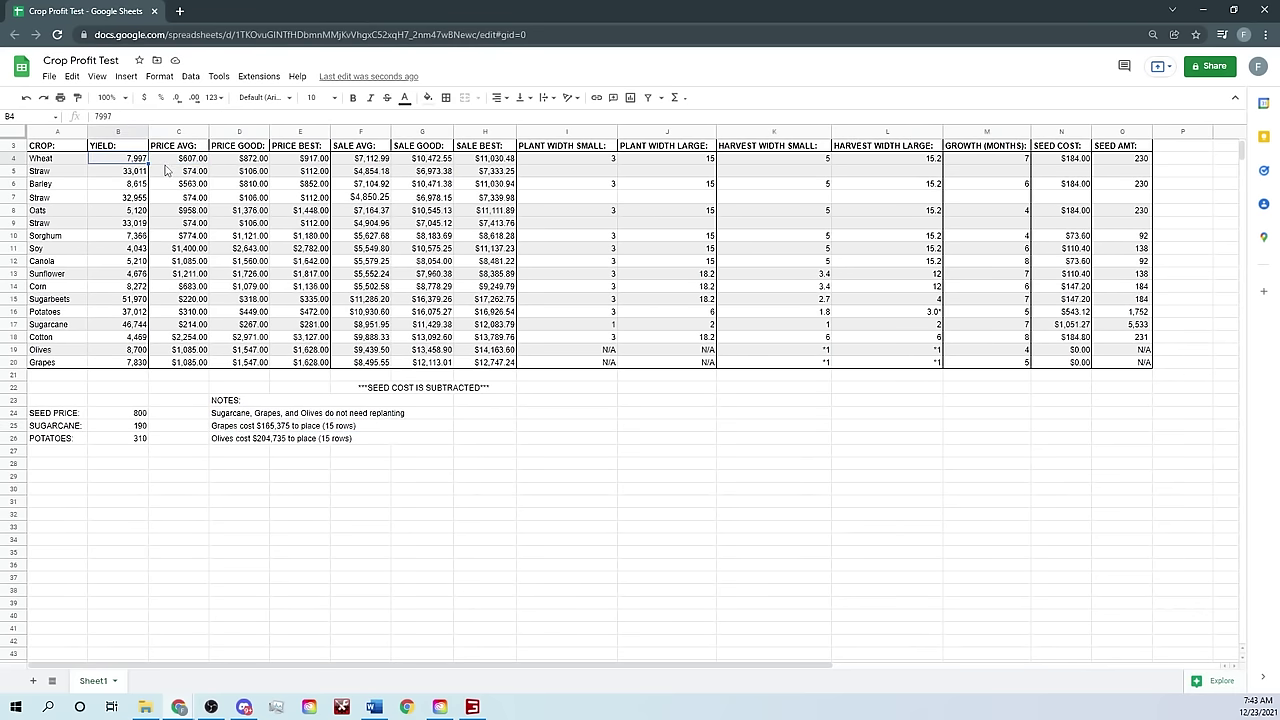
{"action": "key", "text": "Right"}
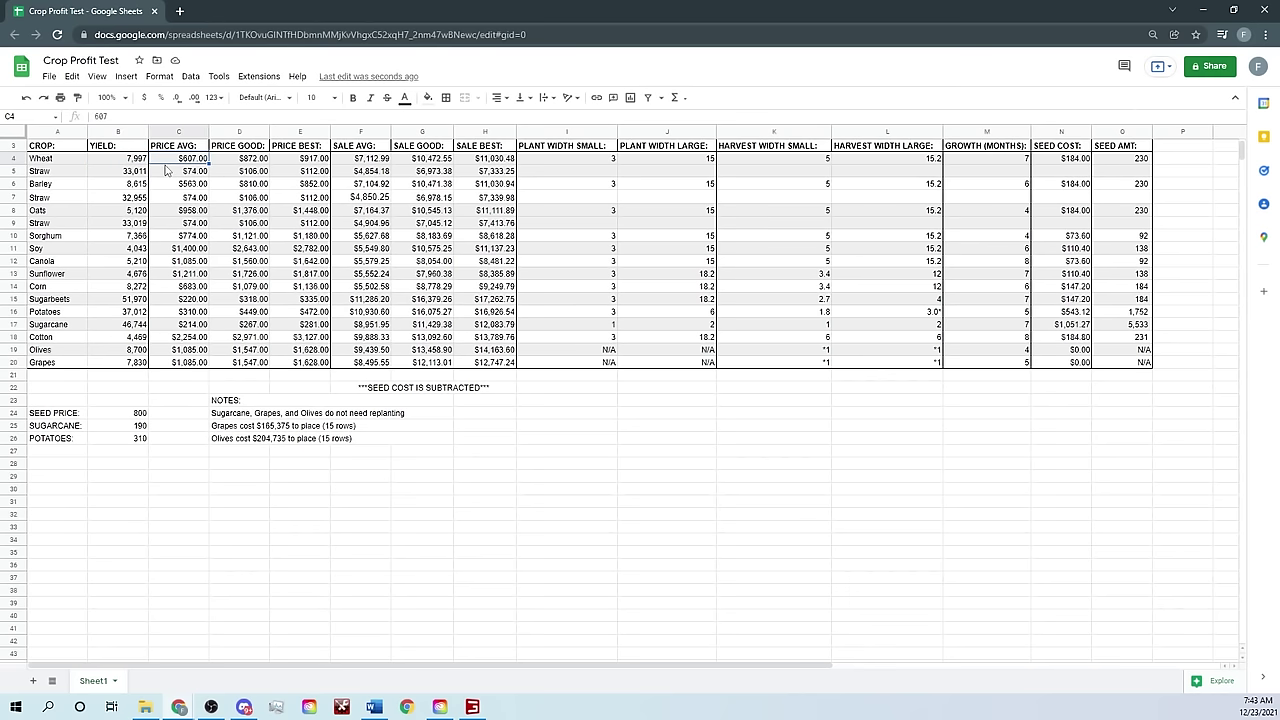
{"action": "key", "text": "Right"}
{"action": "key", "text": "Right"}
{"action": "key", "text": "Right"}
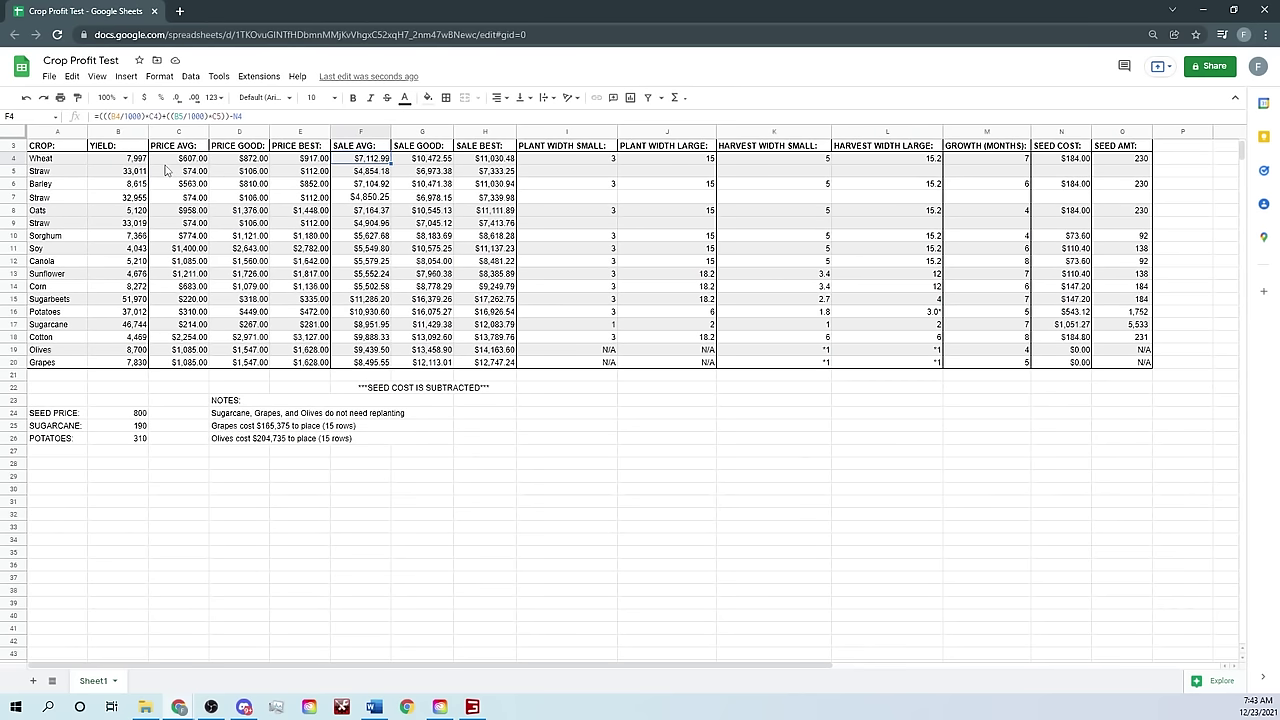
Compare the average sale formulas of wheat and straw, and examine the straw's good and best sale values.
{"action": "key", "text": "Down"}
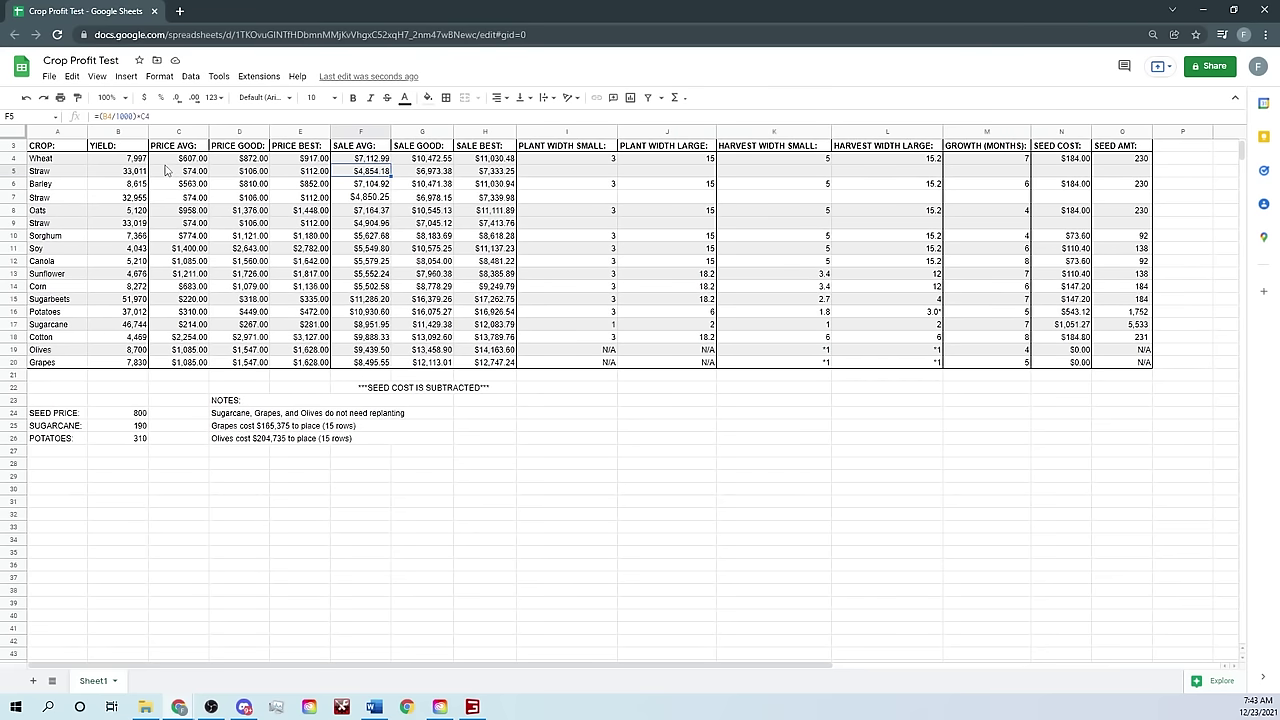
{"action": "key", "text": "Up"}
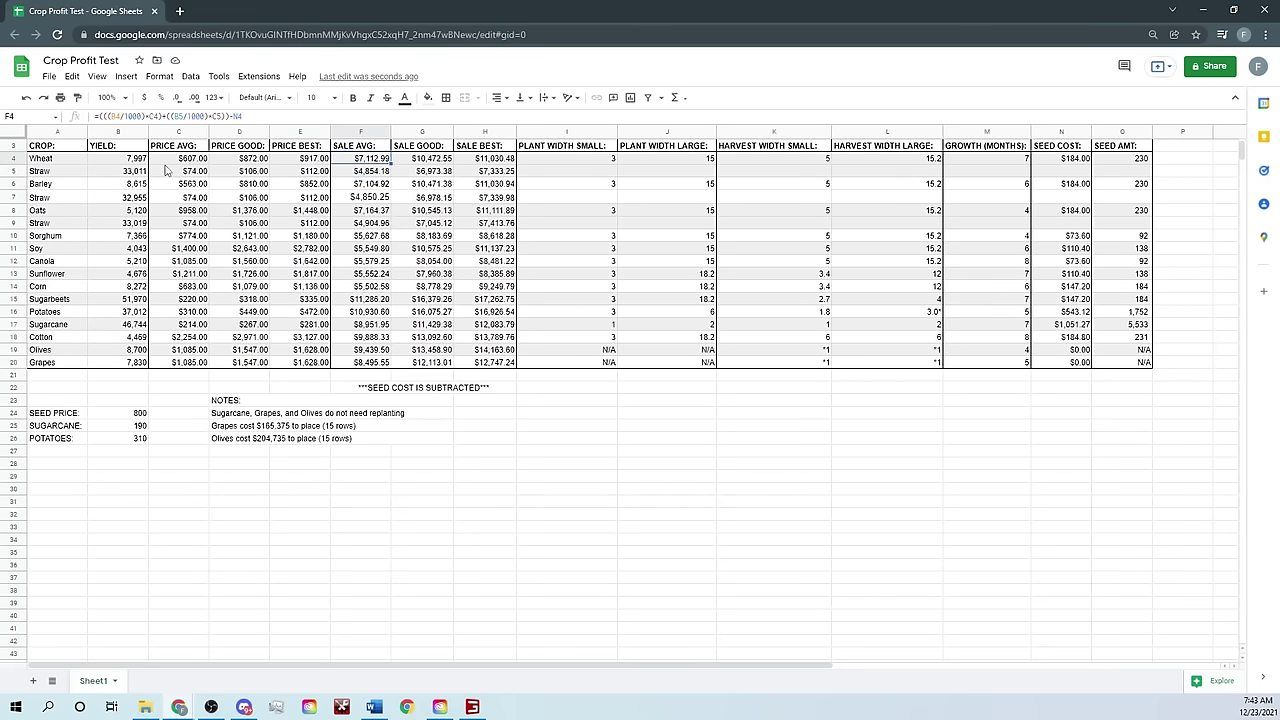
{"action": "key", "text": "Down"}
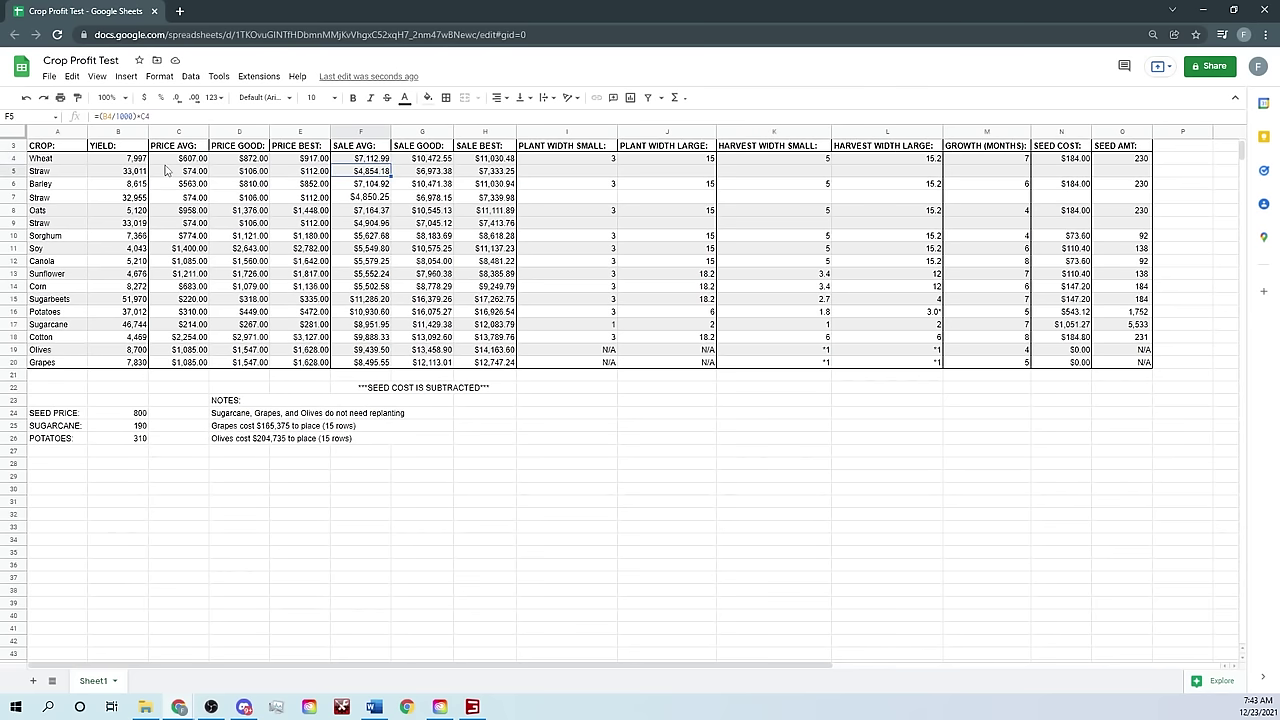
{"action": "key", "text": "Right"}
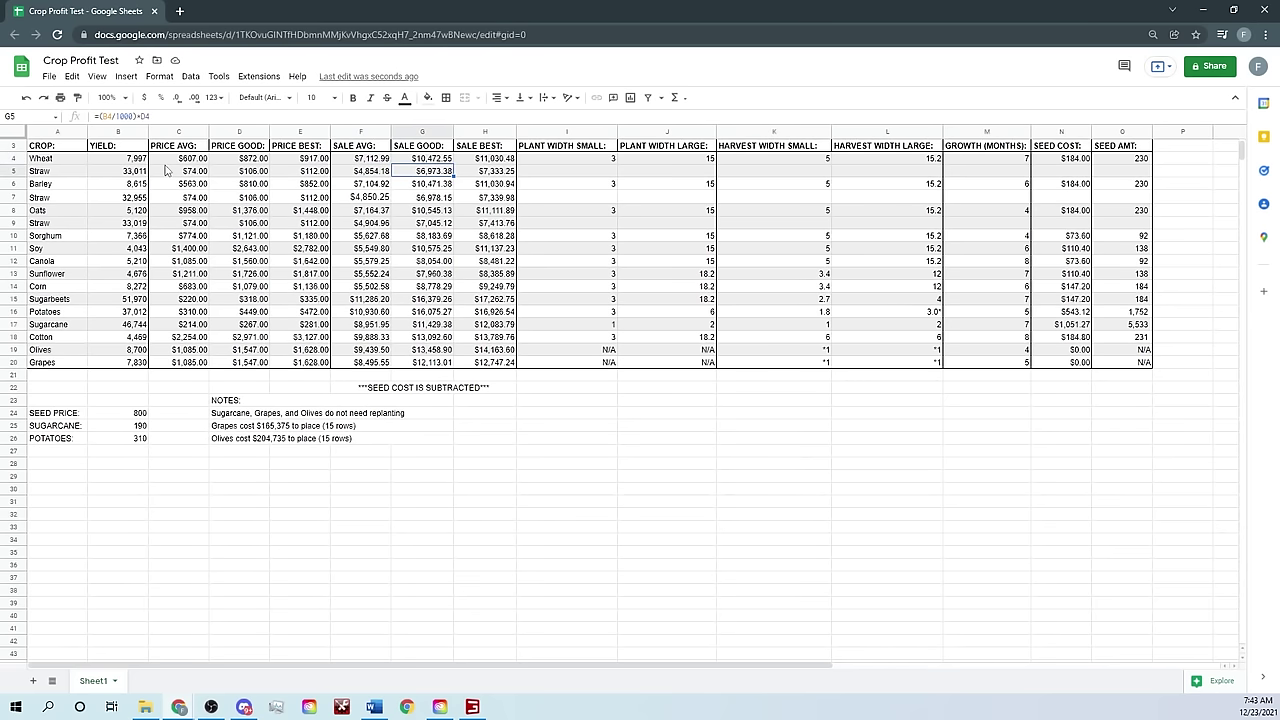
{"action": "key", "text": "Right"}
{"action": "key", "text": "Right"}
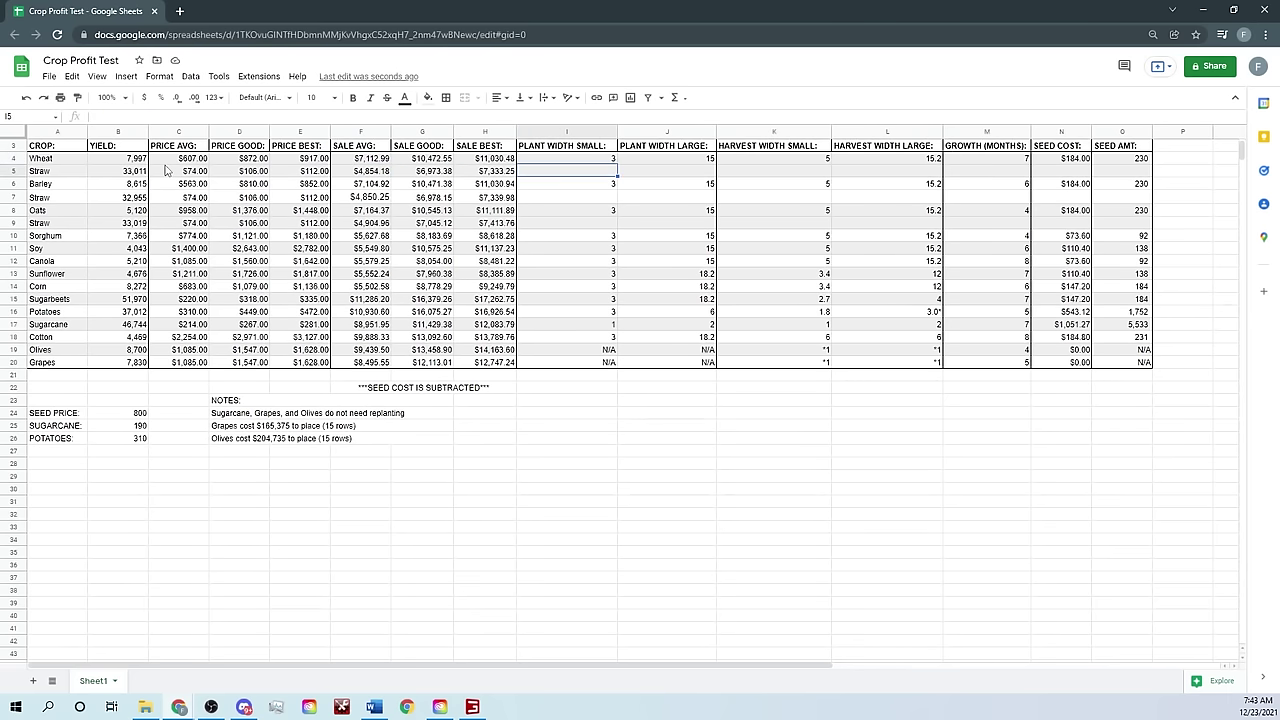
Review wheat's planting and harvest widths, growth months, seed cost and seed amount, and check the cotton seed amount.
{"action": "key", "text": "Up"}
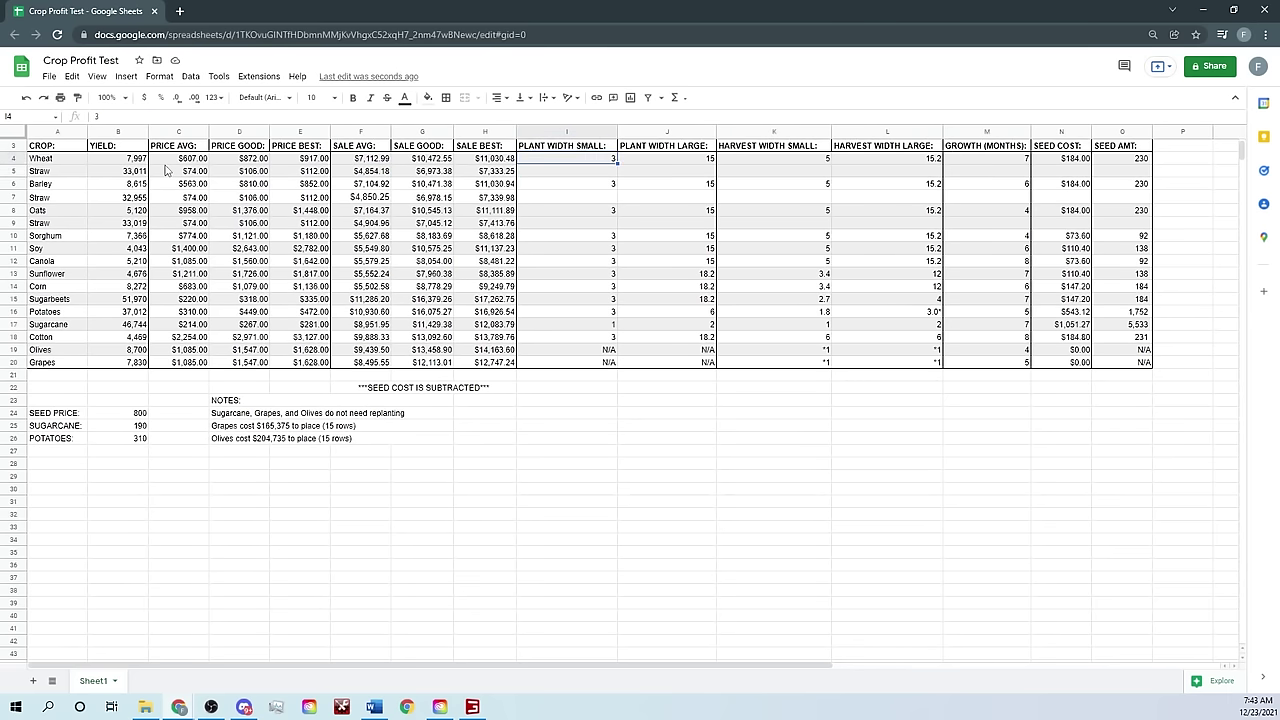
{"action": "key", "text": "Right"}
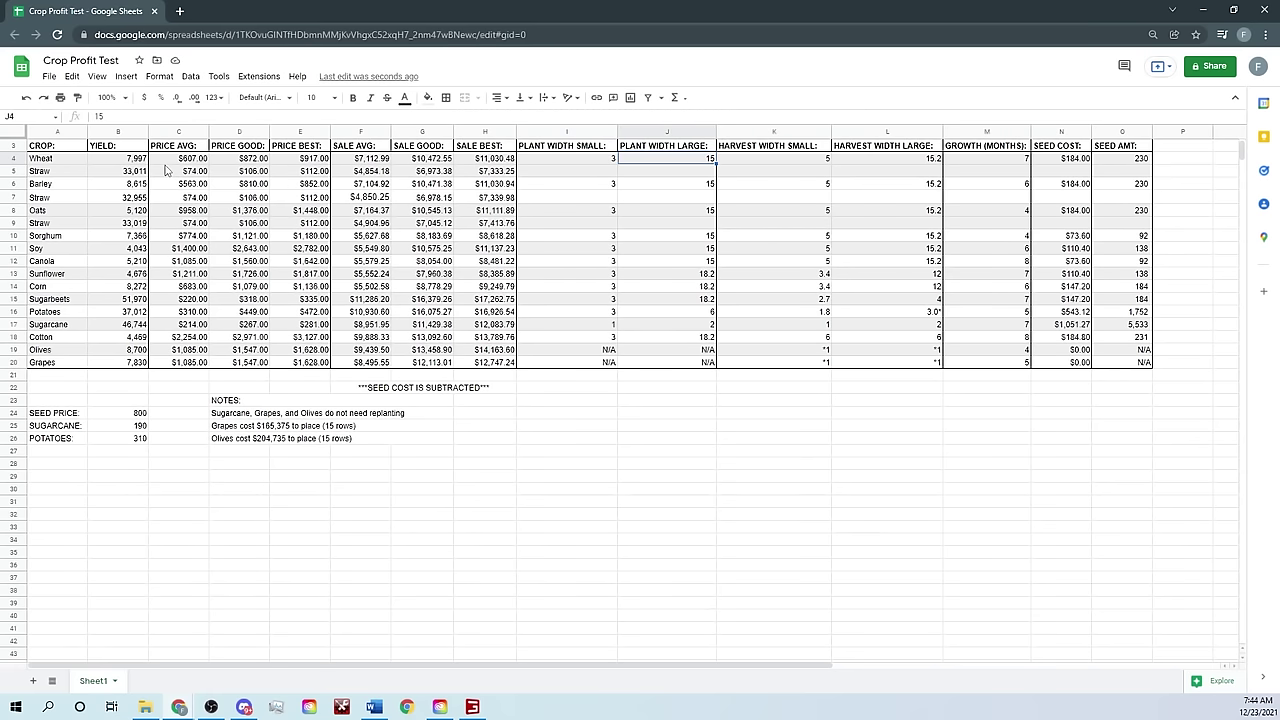
{"action": "key", "text": "Right"}
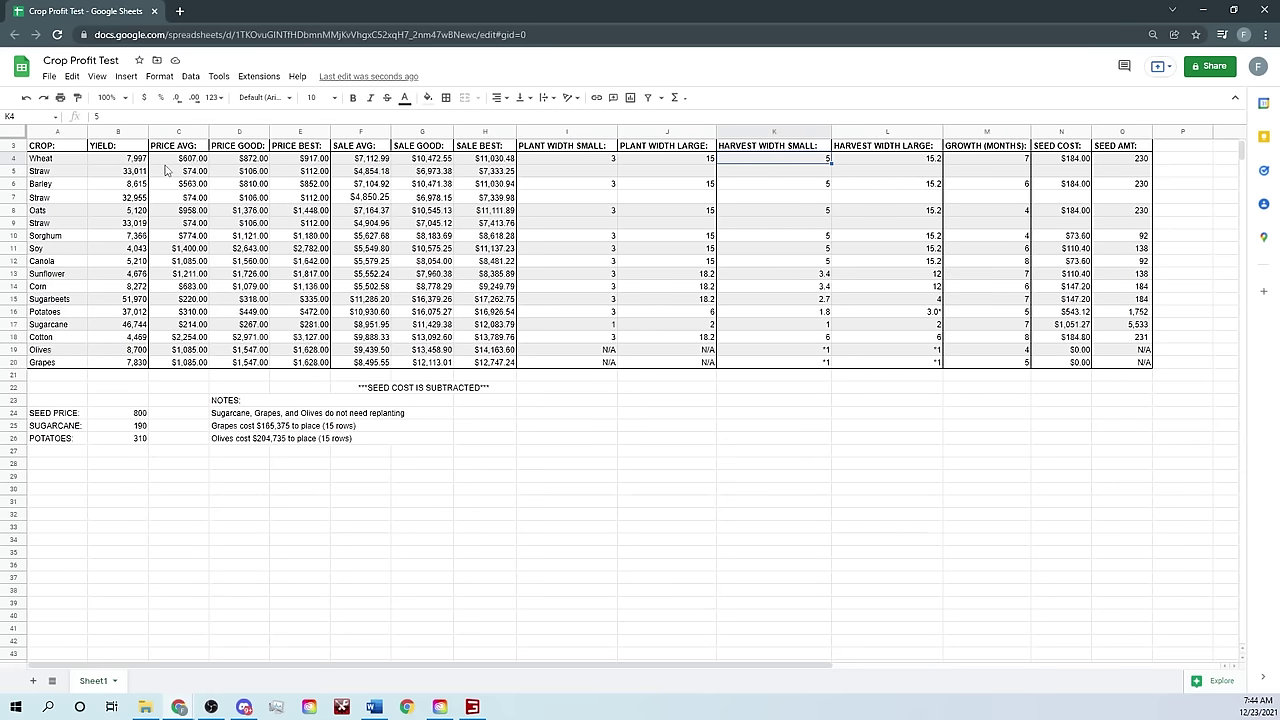
{"action": "key", "text": "Right"}
{"action": "key", "text": "Right"}
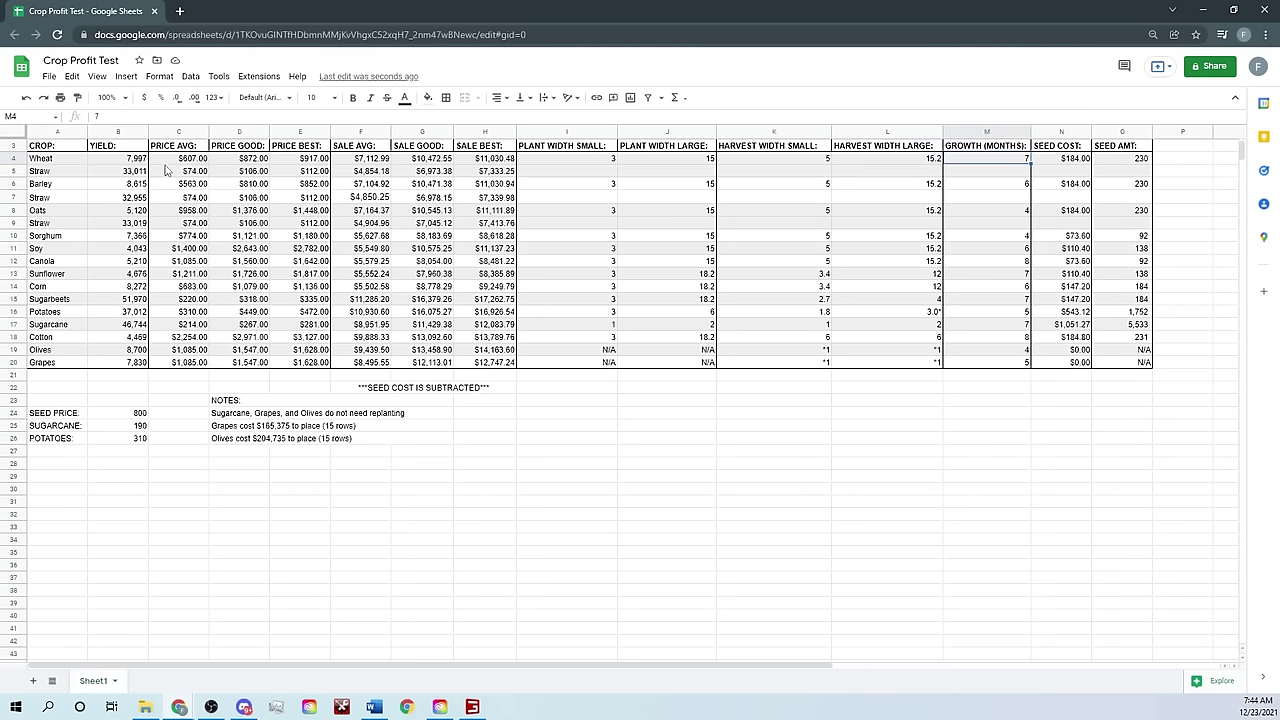
{"action": "key", "text": "Right"}
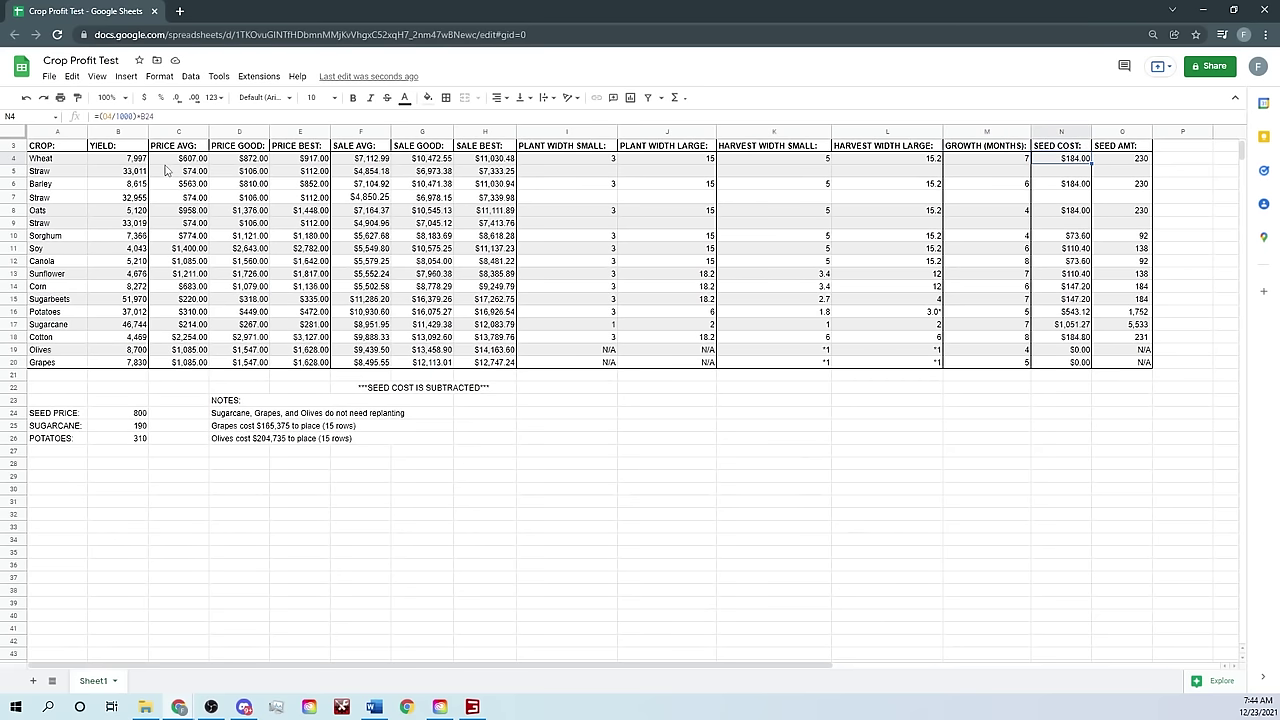
{"action": "key", "text": "Right"}
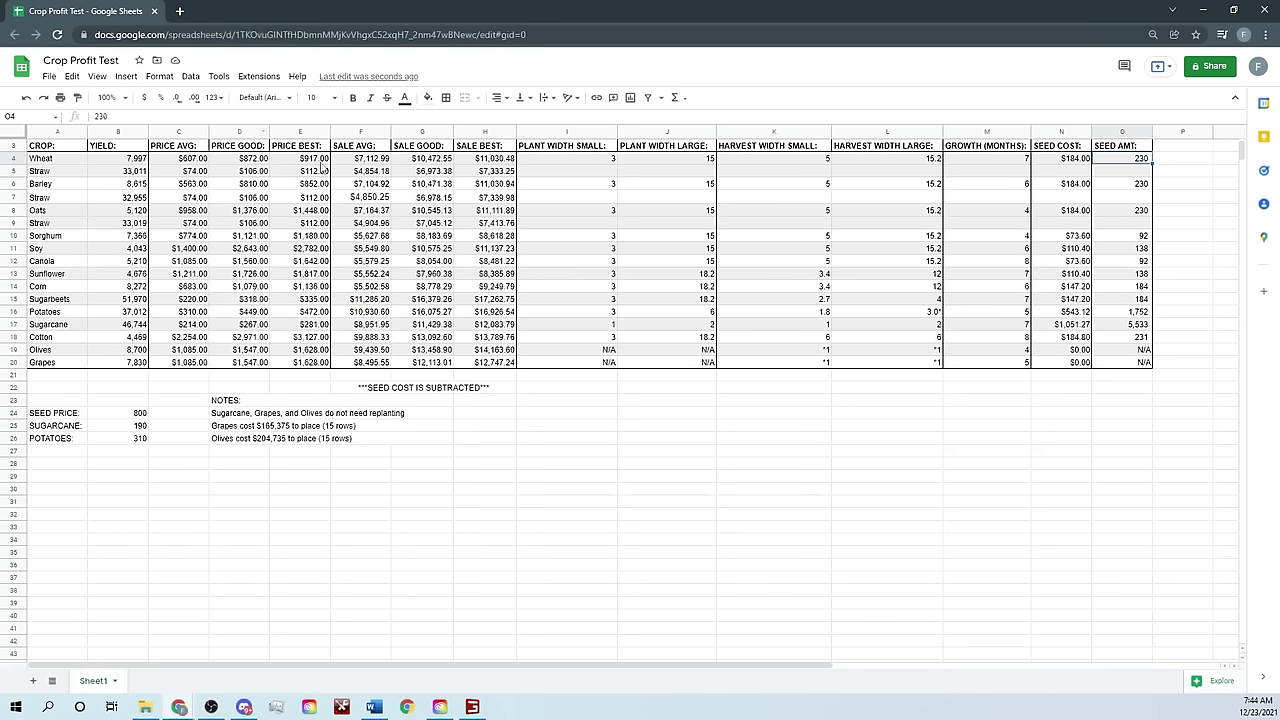
{"action": "left_click", "coordinate": [1123, 339]}
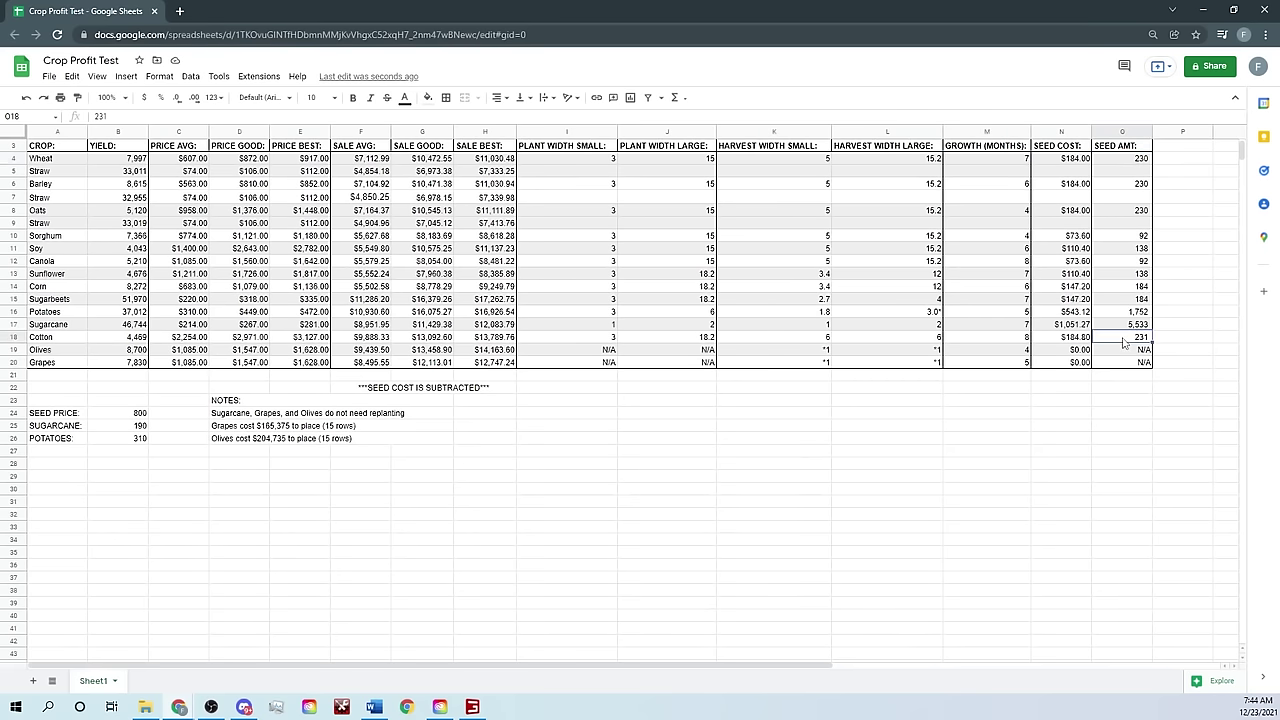
Try a general seed price of 600 in the crop calculations, and restore it to 800.
{"action": "left_click", "coordinate": [112, 416]}
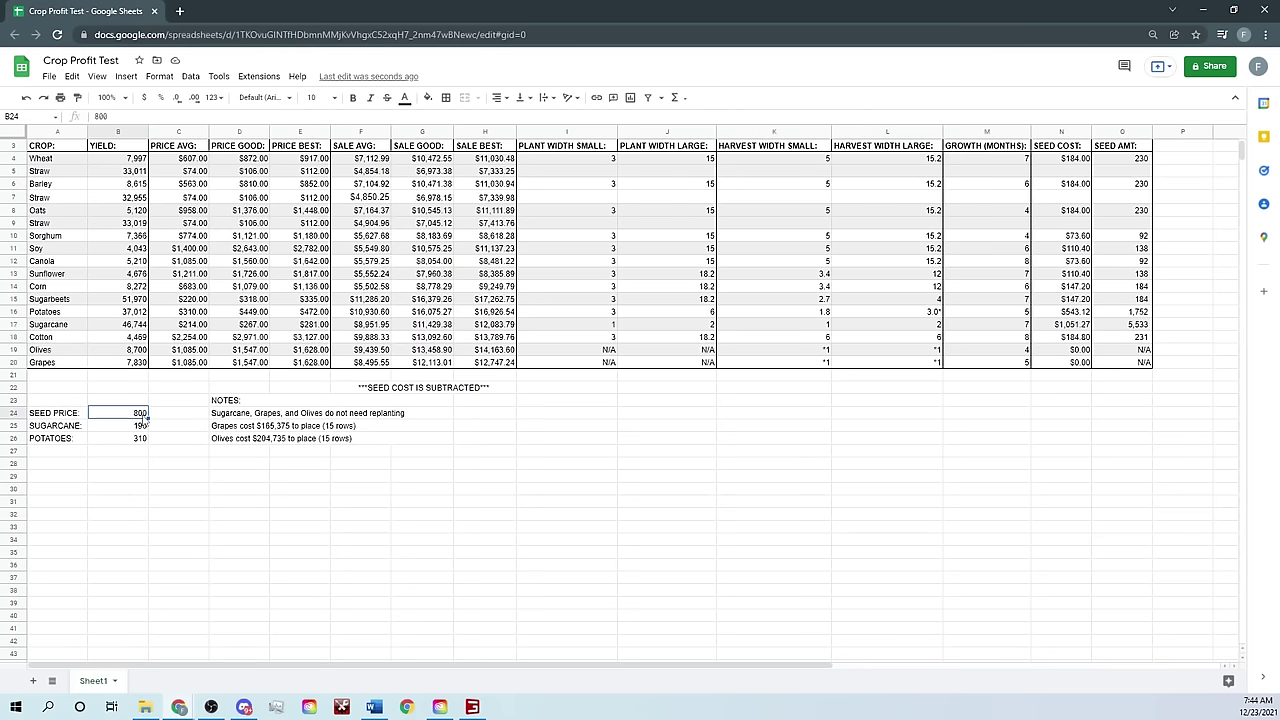
{"action": "type", "text": "60"}
{"action": "key", "text": "Return"}
{"action": "left_click", "coordinate": [143, 413]}
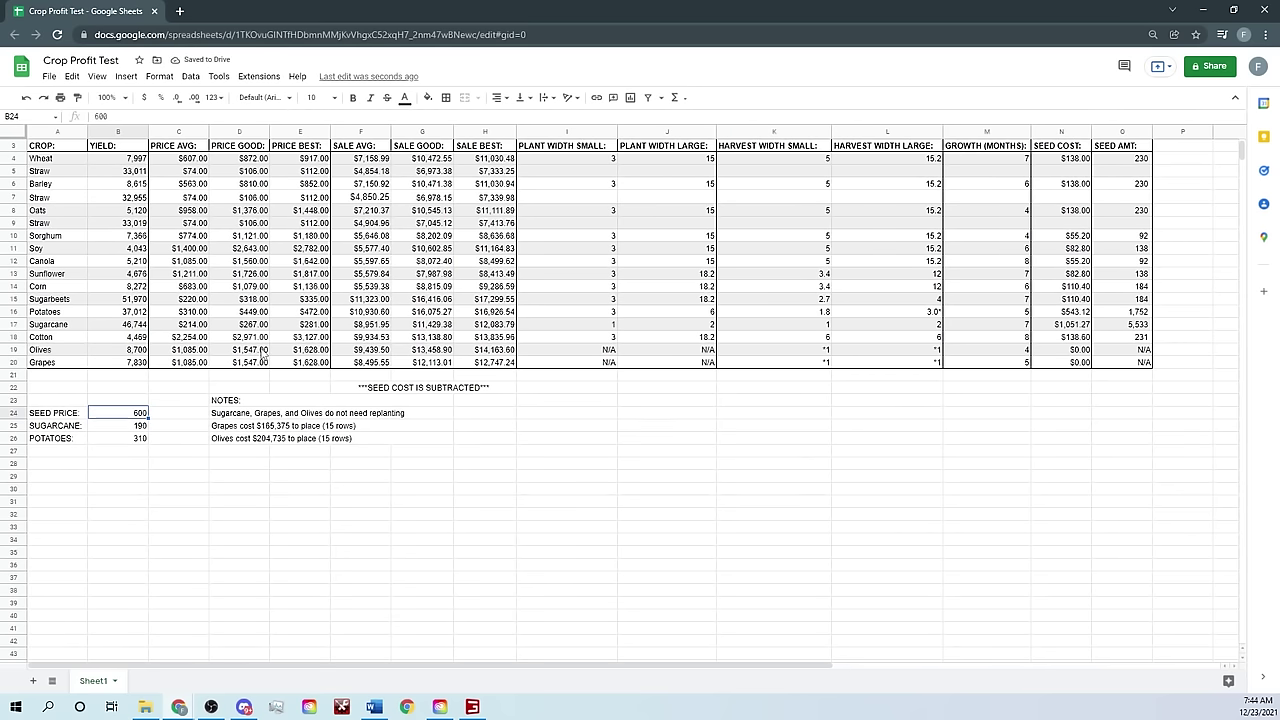
{"action": "type", "text": "800"}
{"action": "key", "text": "Return"}
{"action": "key", "text": "Up"}
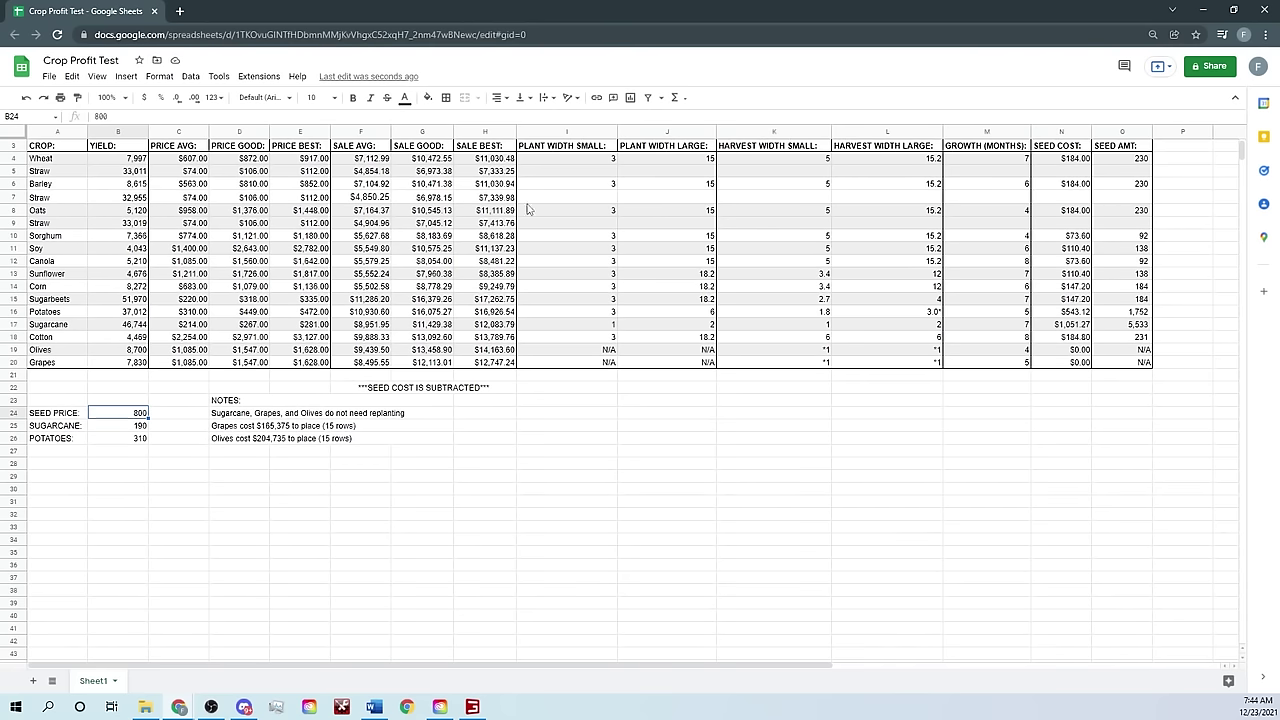
Examine the average sale values and formulas crop by crop from wheat down to sugarbeets.
{"action": "left_click", "coordinate": [358, 161]}
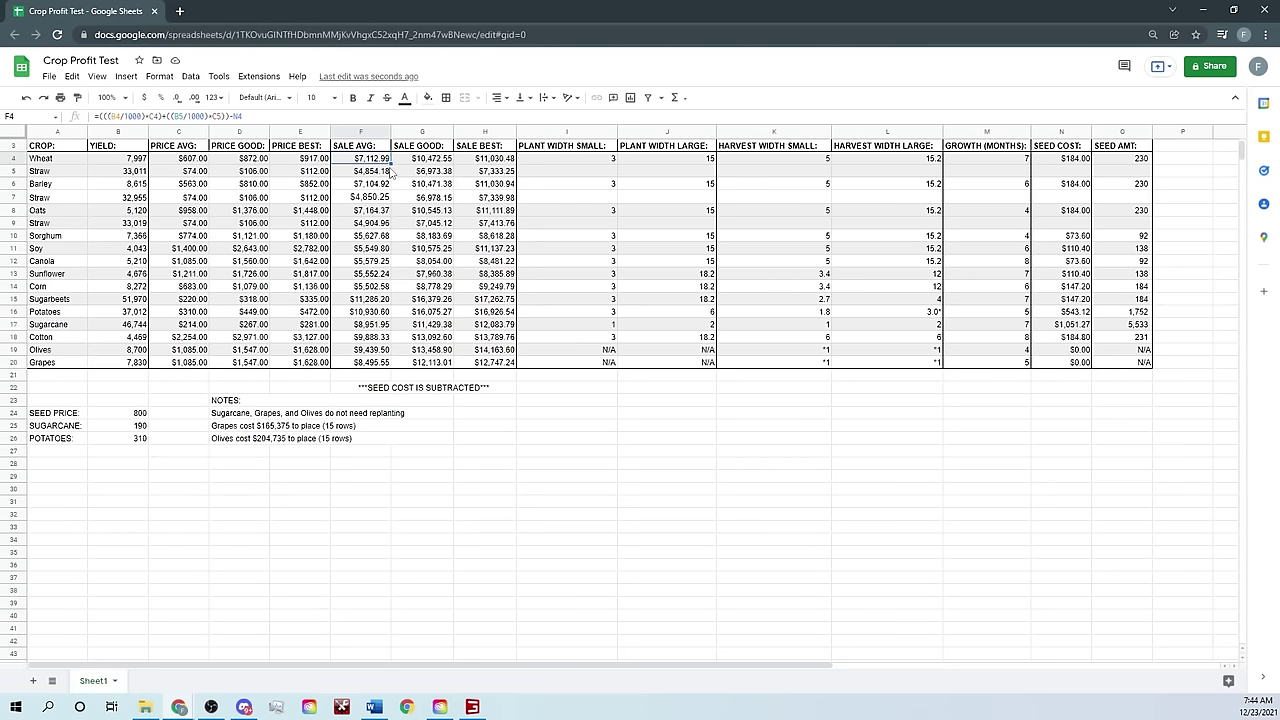
{"action": "key", "text": "Down"}
{"action": "key", "text": "Down"}
{"action": "key", "text": "Down"}
{"action": "key", "text": "Down"}
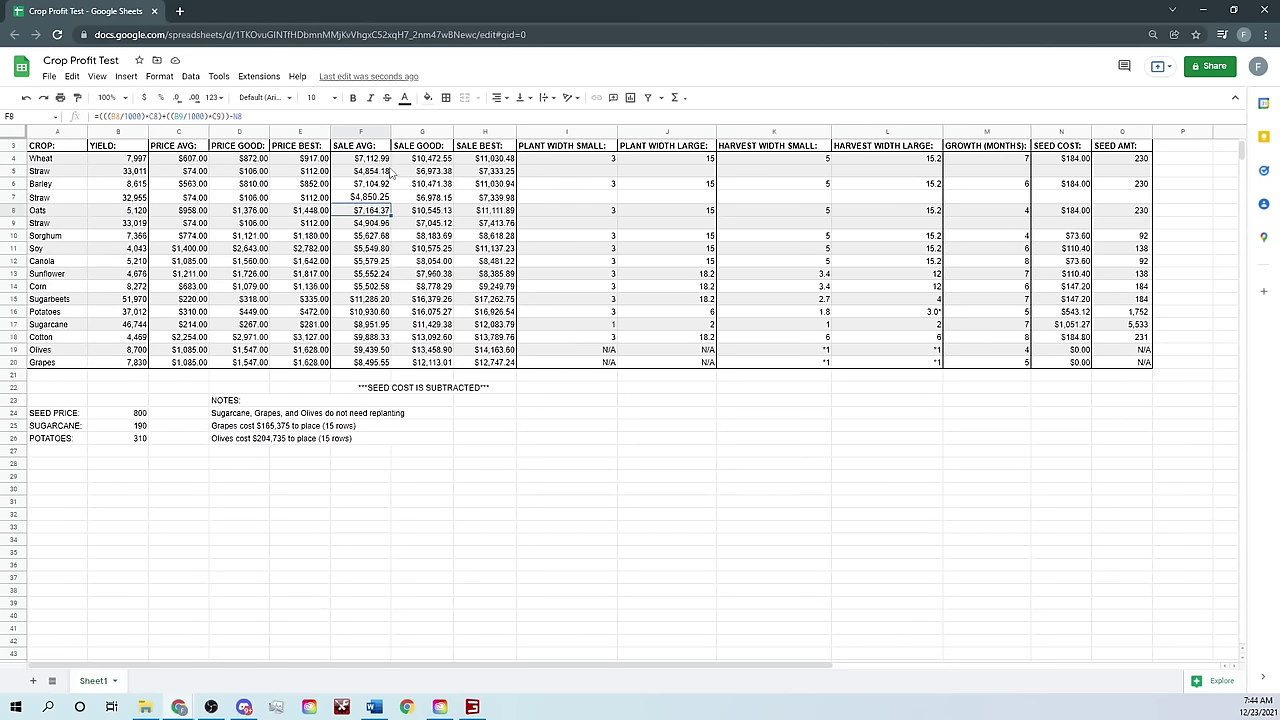
{"action": "key", "text": "Down"}
{"action": "key", "text": "Down"}
{"action": "key", "text": "Down"}
{"action": "key", "text": "Down"}
{"action": "key", "text": "Down"}
{"action": "key", "text": "Down"}
{"action": "key", "text": "Down"}
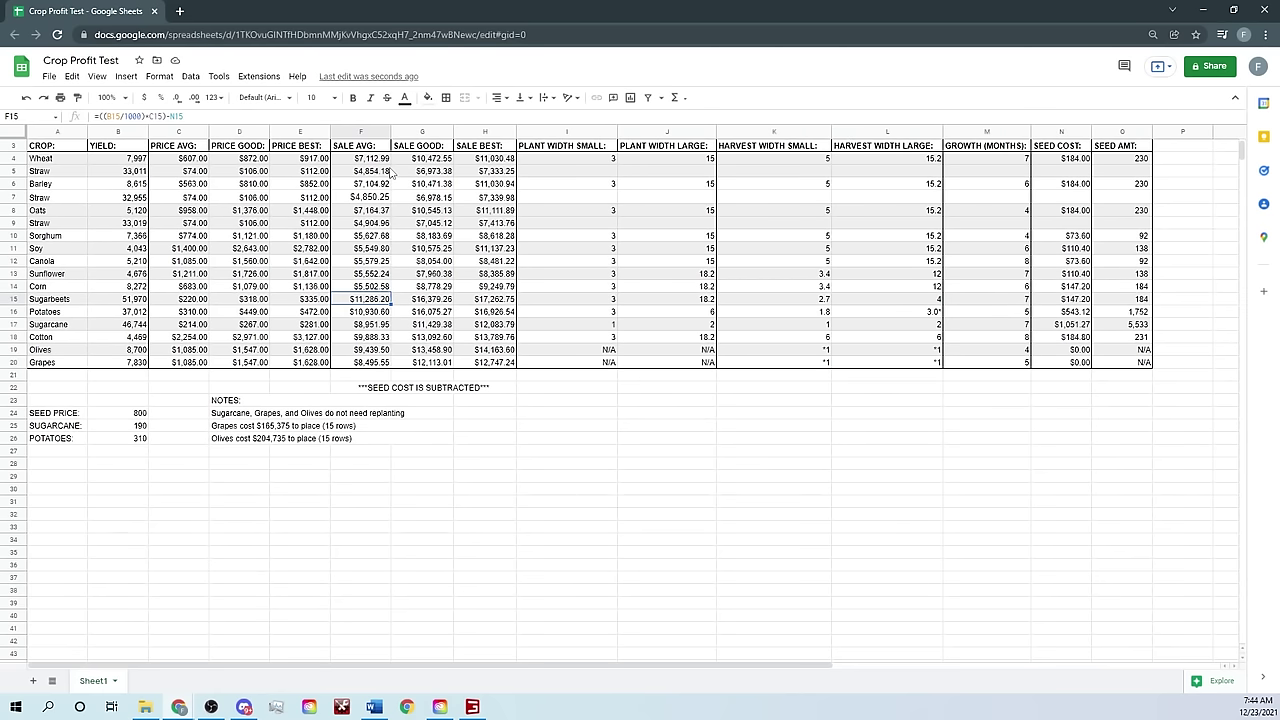
Compare the average sale values of sugarbeets, potatoes, cotton, olives, sugarcane and grapes.
{"action": "key", "text": "Down"}
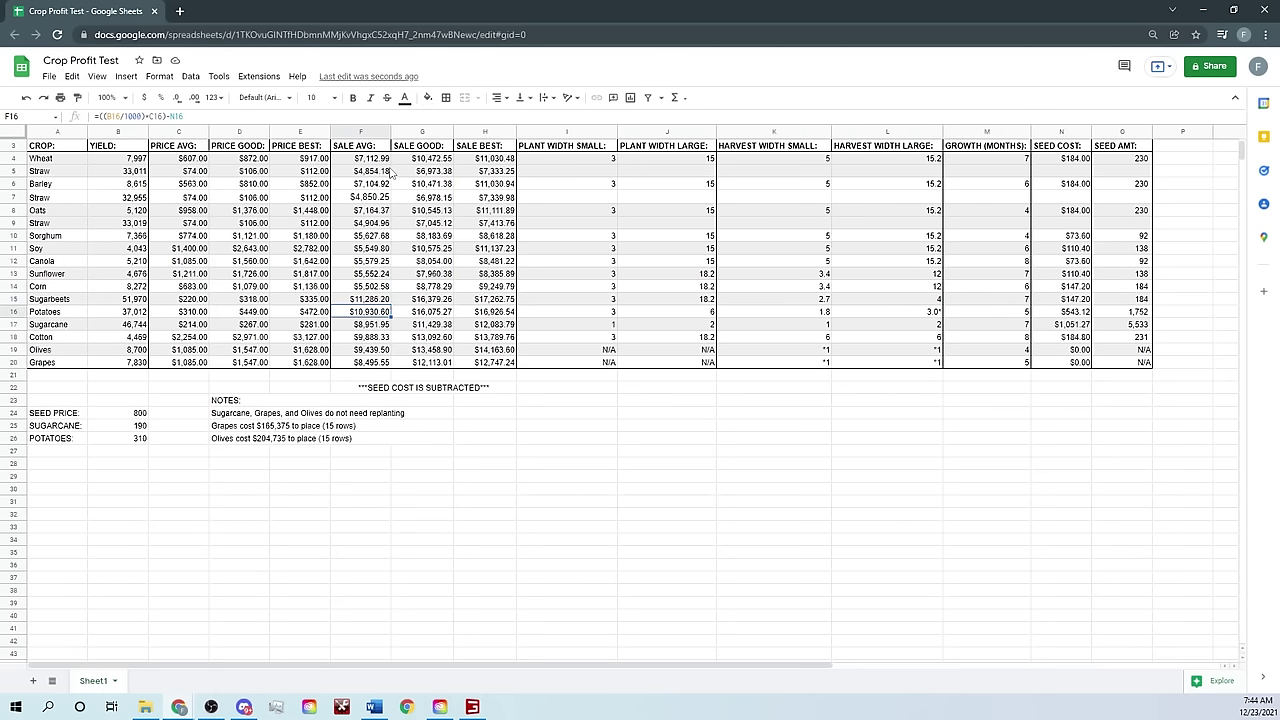
{"action": "key", "text": "Up"}
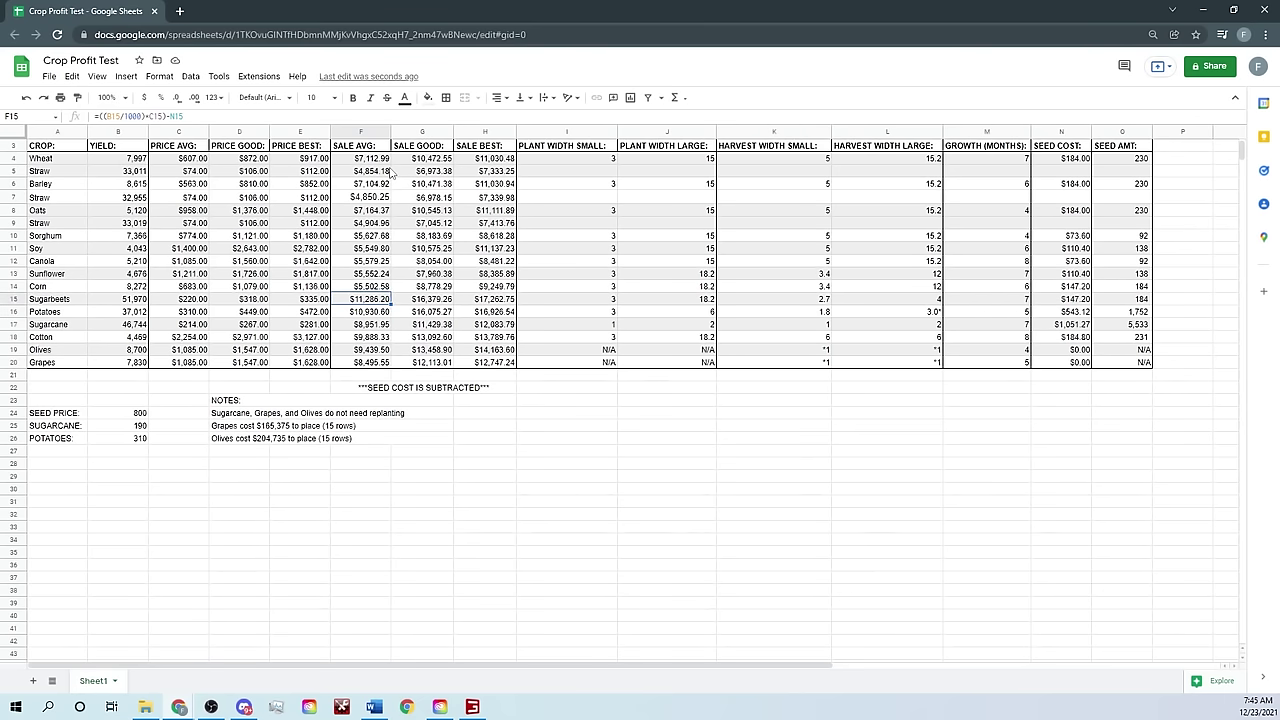
{"action": "key", "text": "Down"}
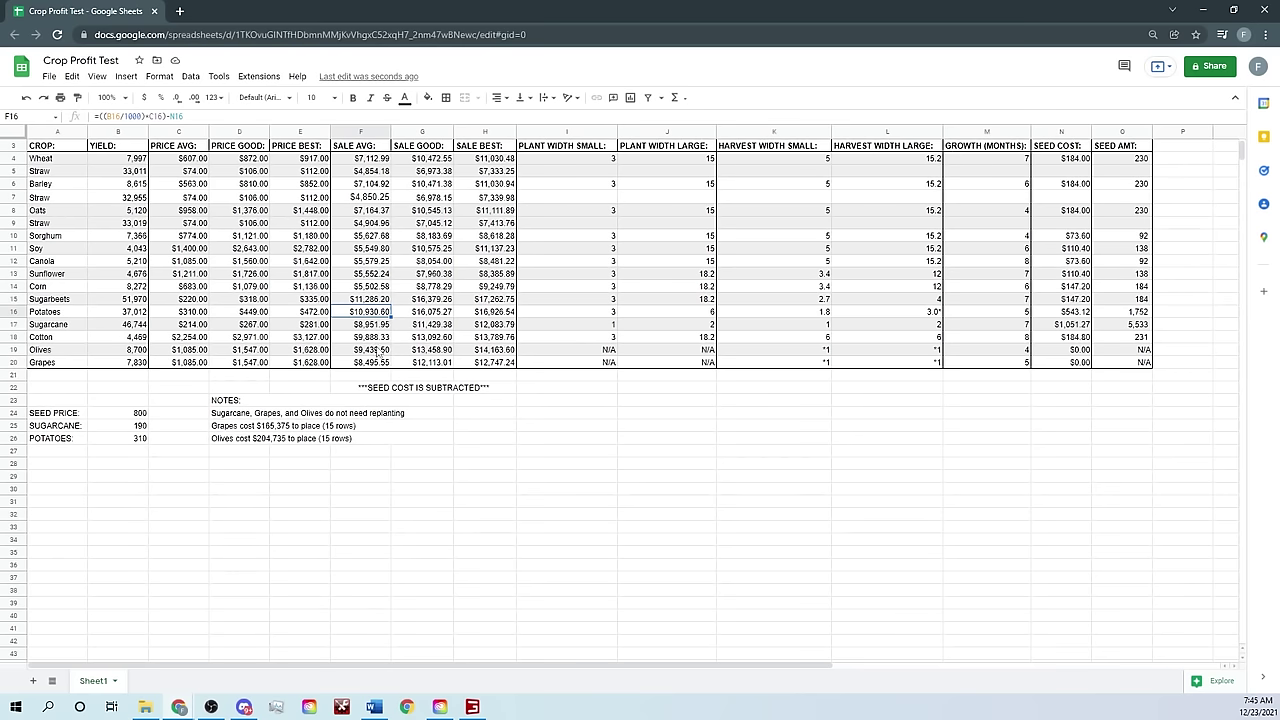
{"action": "left_click", "coordinate": [383, 339]}
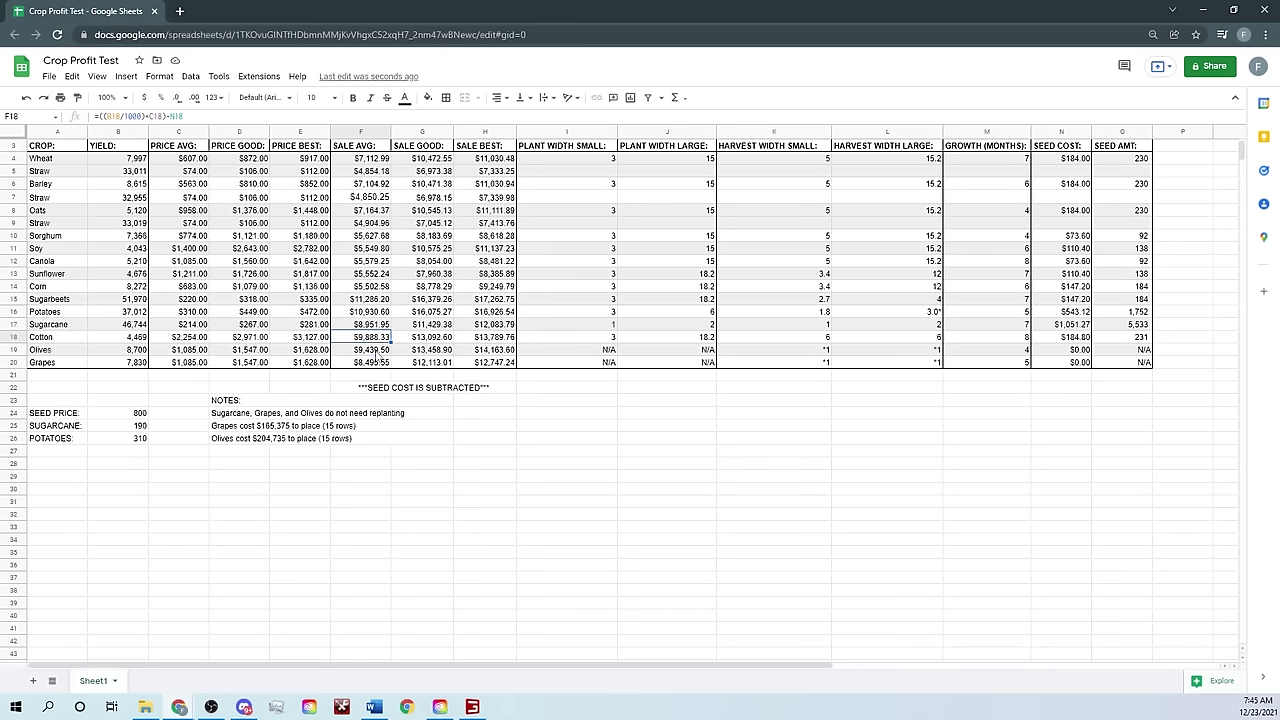
{"action": "left_click", "coordinate": [375, 350]}
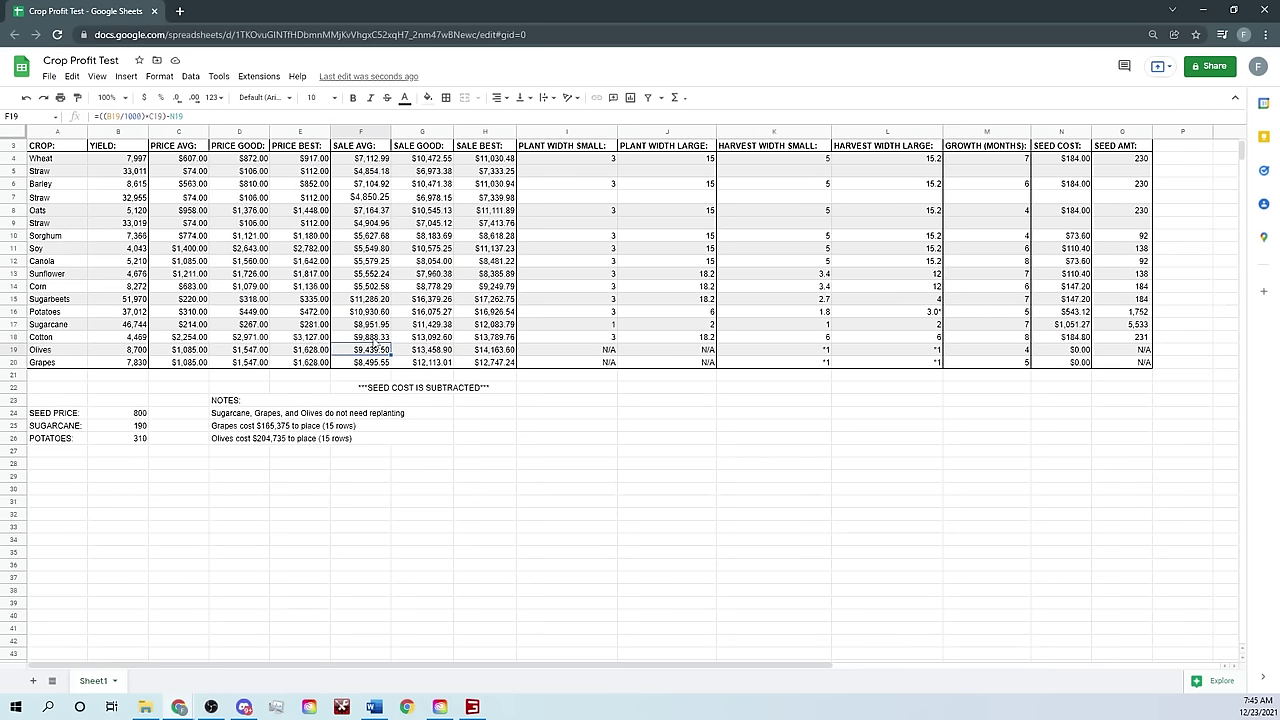
{"action": "left_click", "coordinate": [375, 327]}
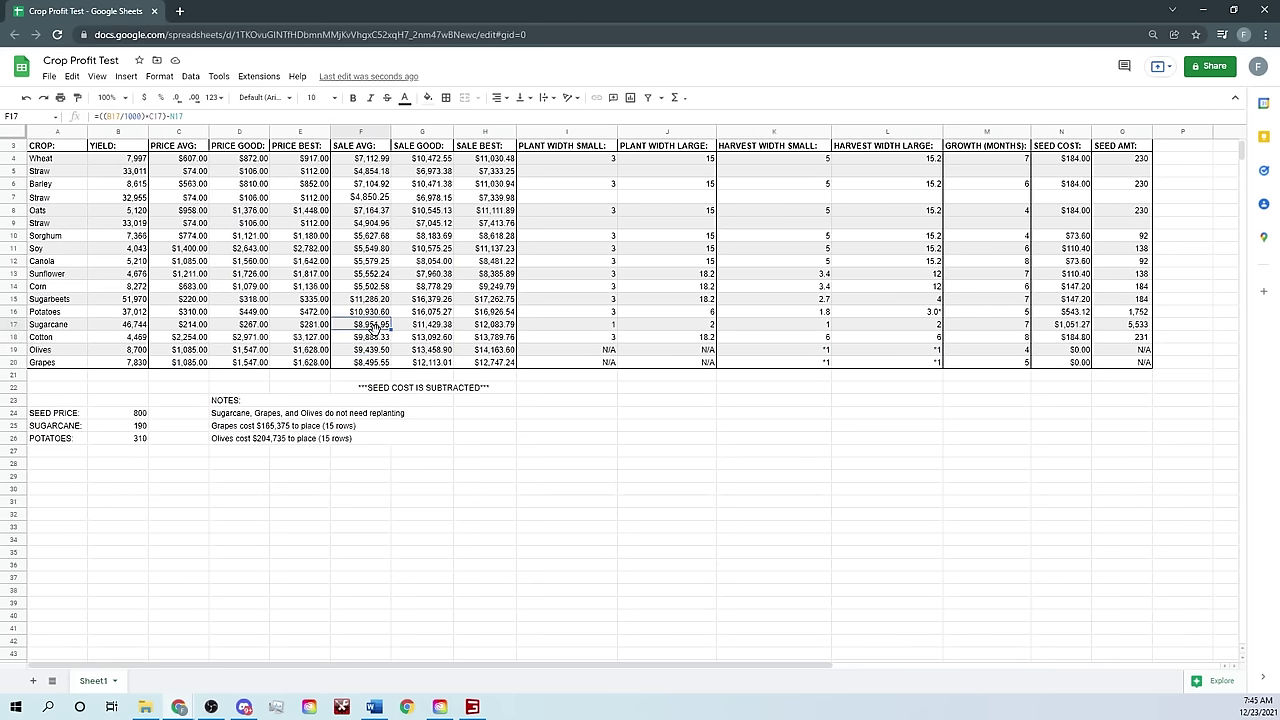
{"action": "left_click", "coordinate": [378, 363]}
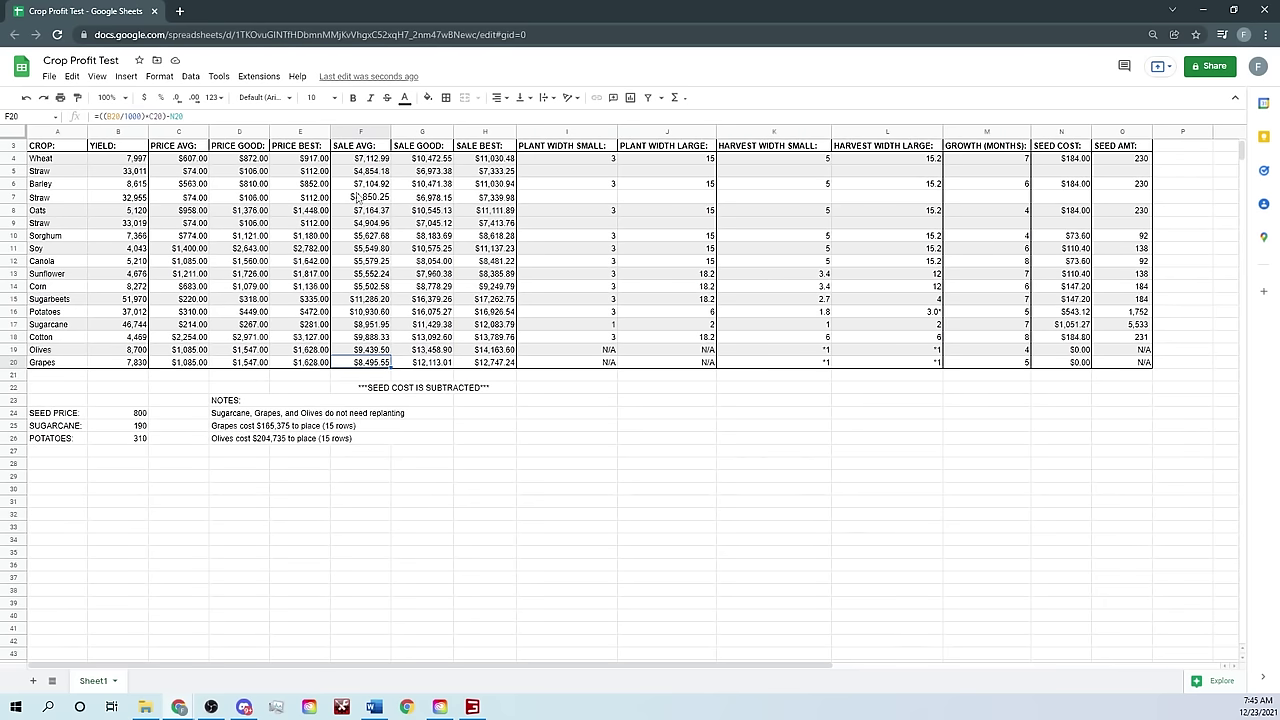
Examine the average sale values of the mid-table crops between the oat straw and sunflower, including sorghum and soy.
{"action": "left_click", "coordinate": [351, 262]}
{"action": "key", "text": "Down"}
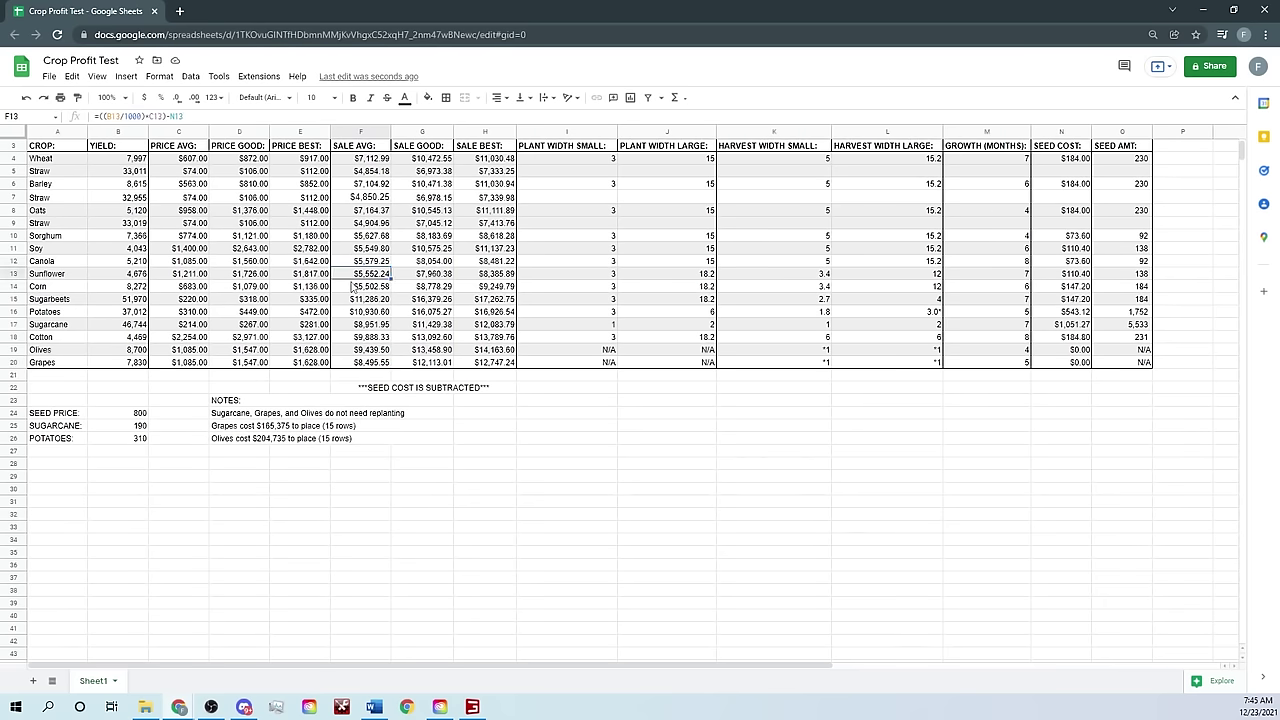
{"action": "key", "text": "Up"}
{"action": "key", "text": "Up"}
{"action": "key", "text": "Up"}
{"action": "key", "text": "Up"}
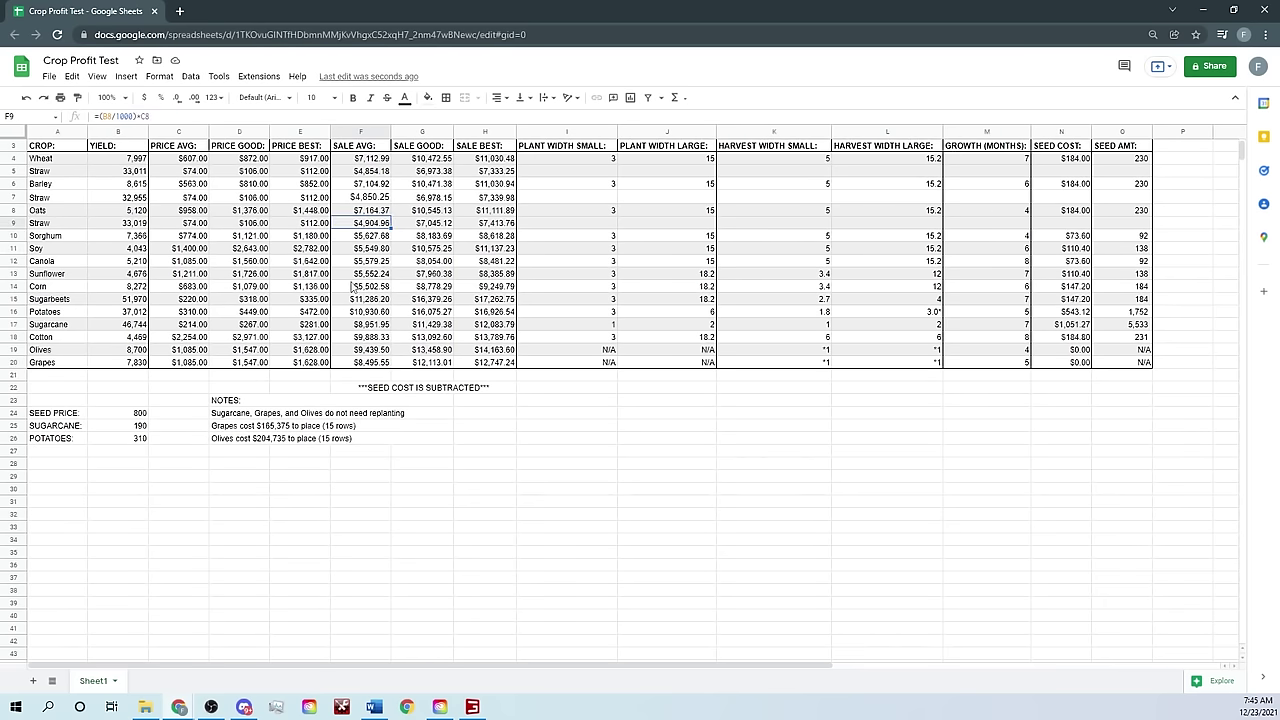
{"action": "key", "text": "Down"}
{"action": "key", "text": "Down"}
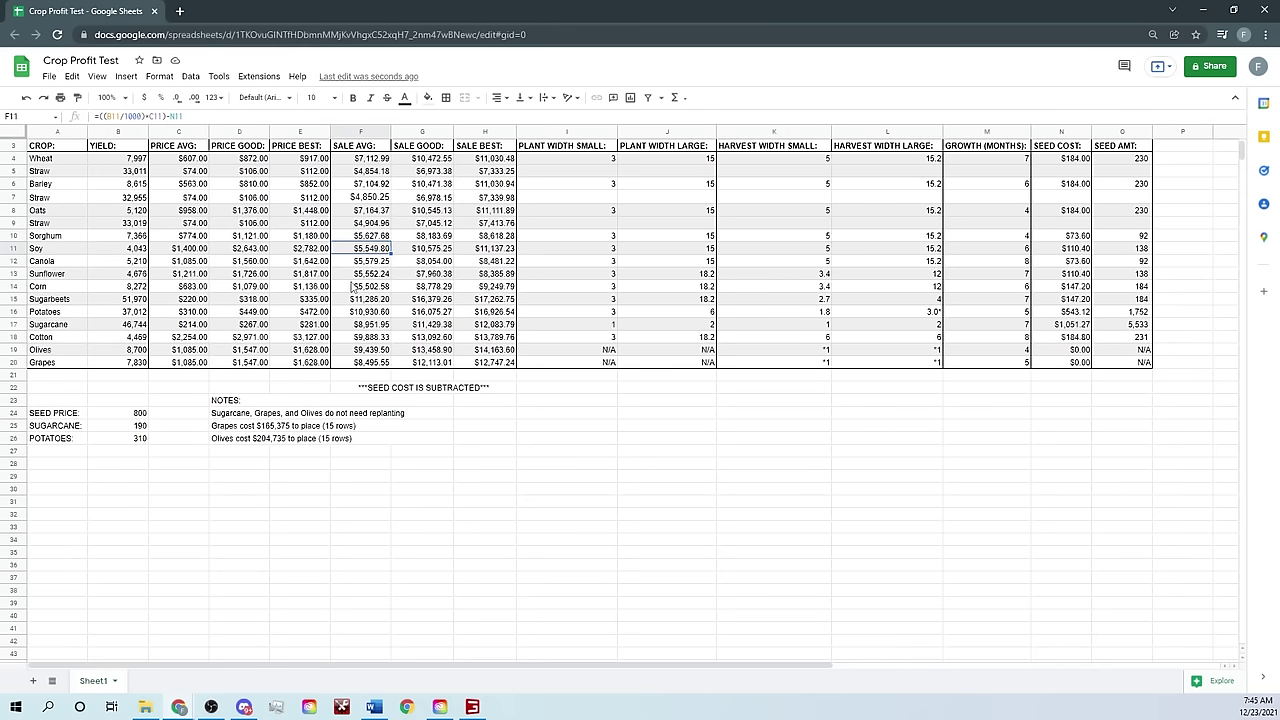
{"action": "key", "text": "Up"}
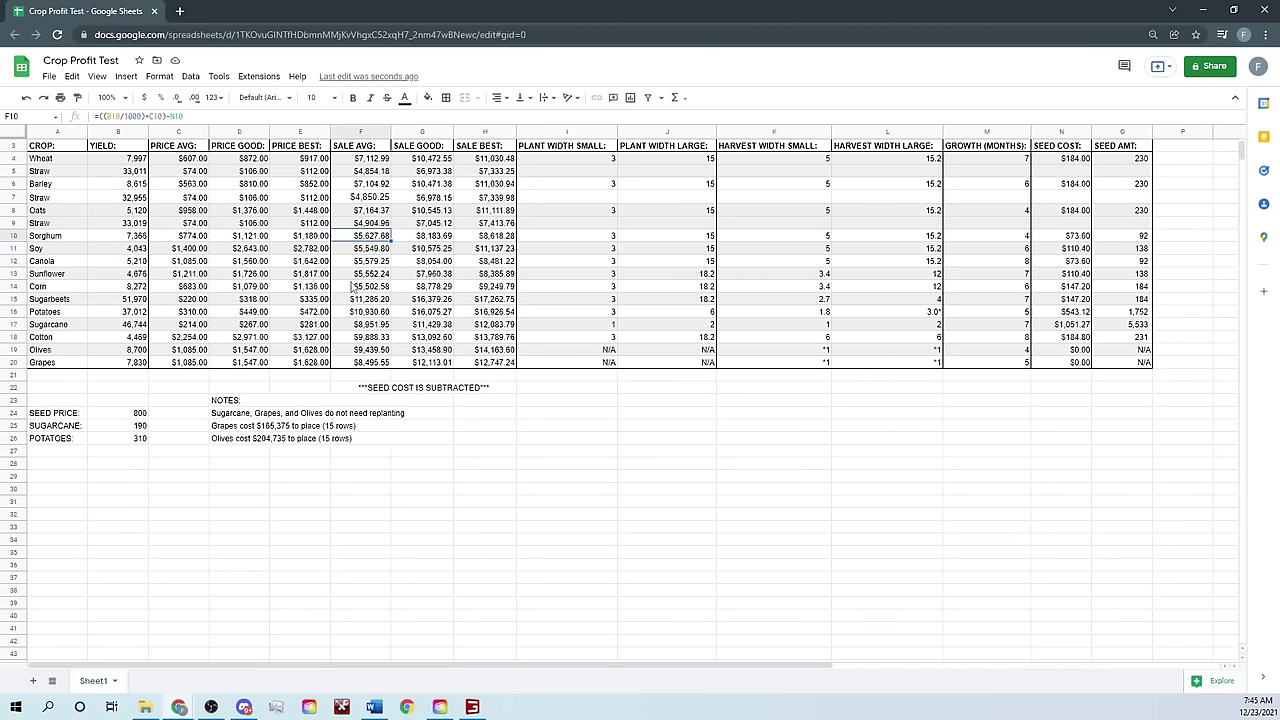
{"action": "key", "text": "Down"}
Compare soy's good and best sale values.
{"action": "key", "text": "Right"}
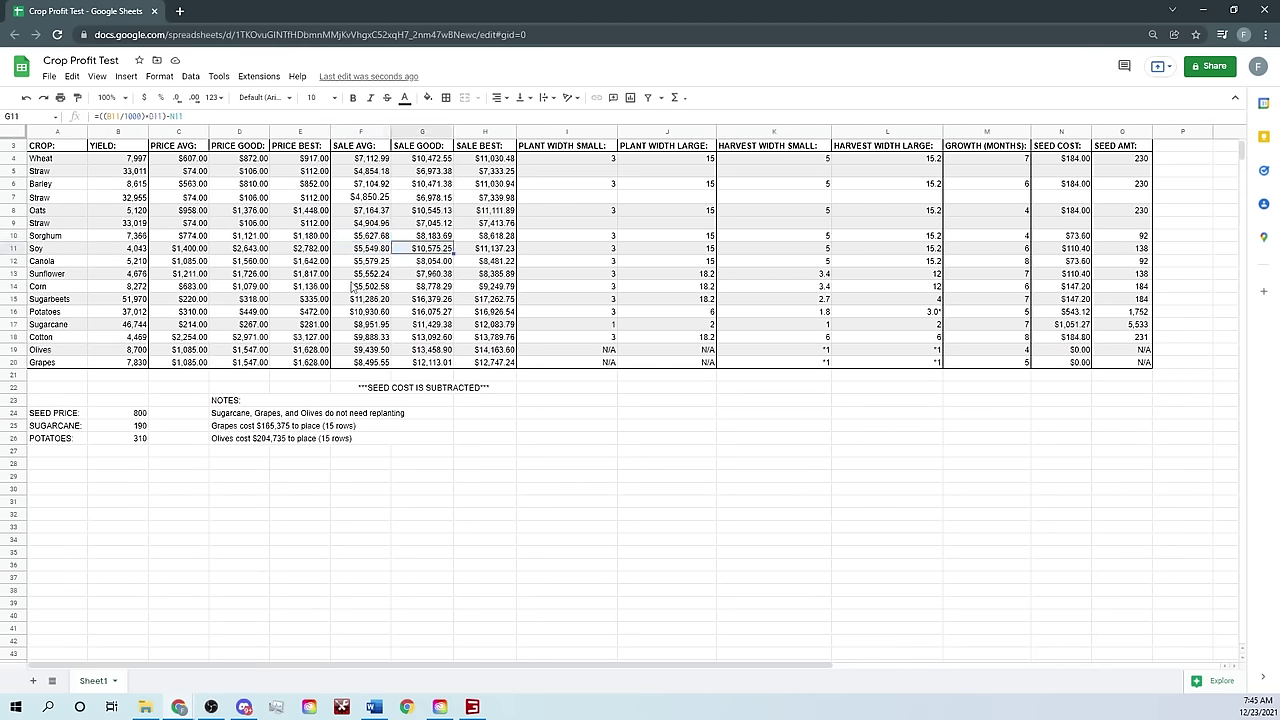
{"action": "key", "text": "Right"}
{"action": "key", "text": "Left"}
{"action": "key", "text": "Right"}
Examine the best sale values crop by crop from canola down to cotton, comparing sugarbeets with potatoes.
{"action": "key", "text": "Down"}
{"action": "key", "text": "Down"}
{"action": "key", "text": "Down"}
{"action": "key", "text": "Down"}
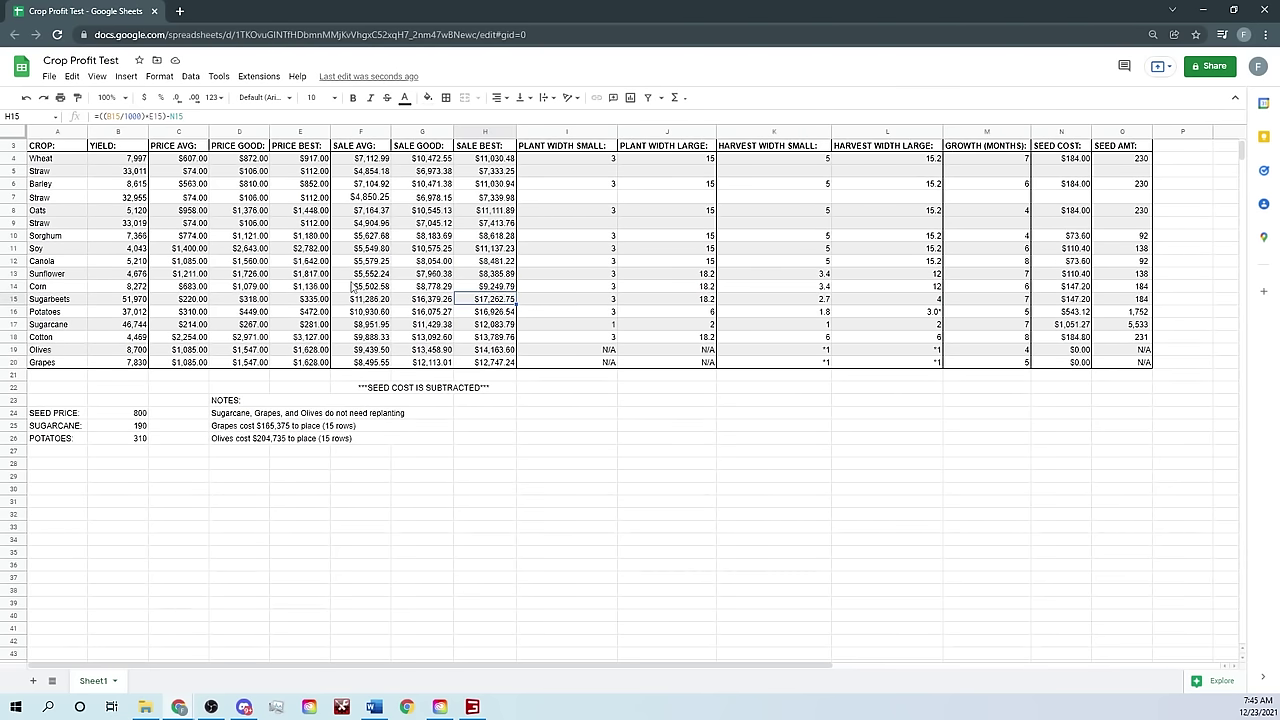
{"action": "key", "text": "Down"}
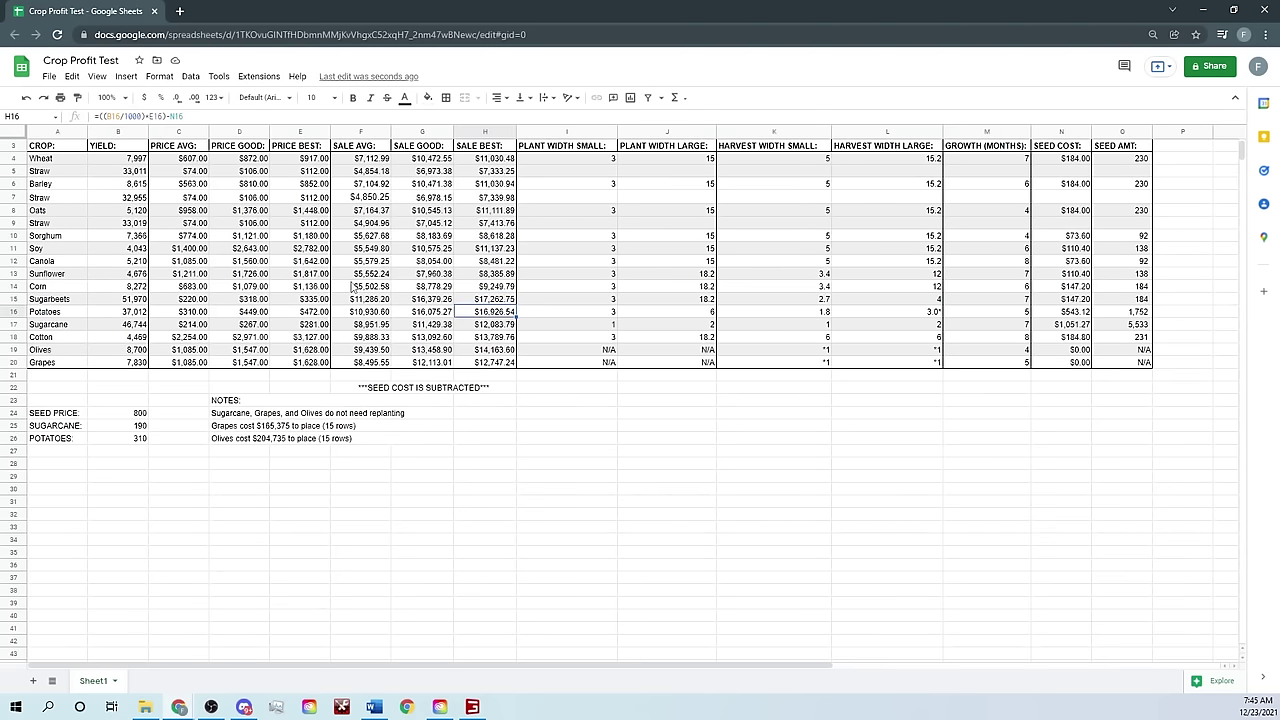
{"action": "key", "text": "Up"}
{"action": "key", "text": "Down"}
{"action": "key", "text": "Down"}
{"action": "key", "text": "Down"}
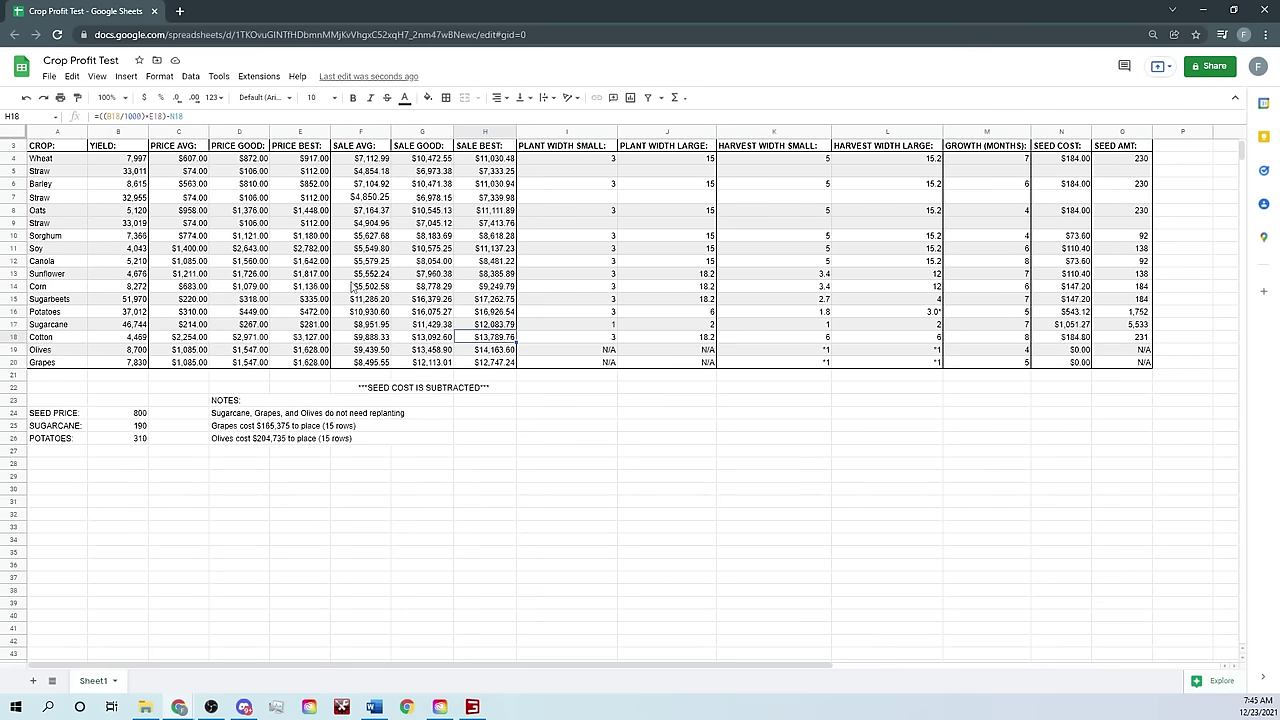
{"action": "key", "text": "Up"}
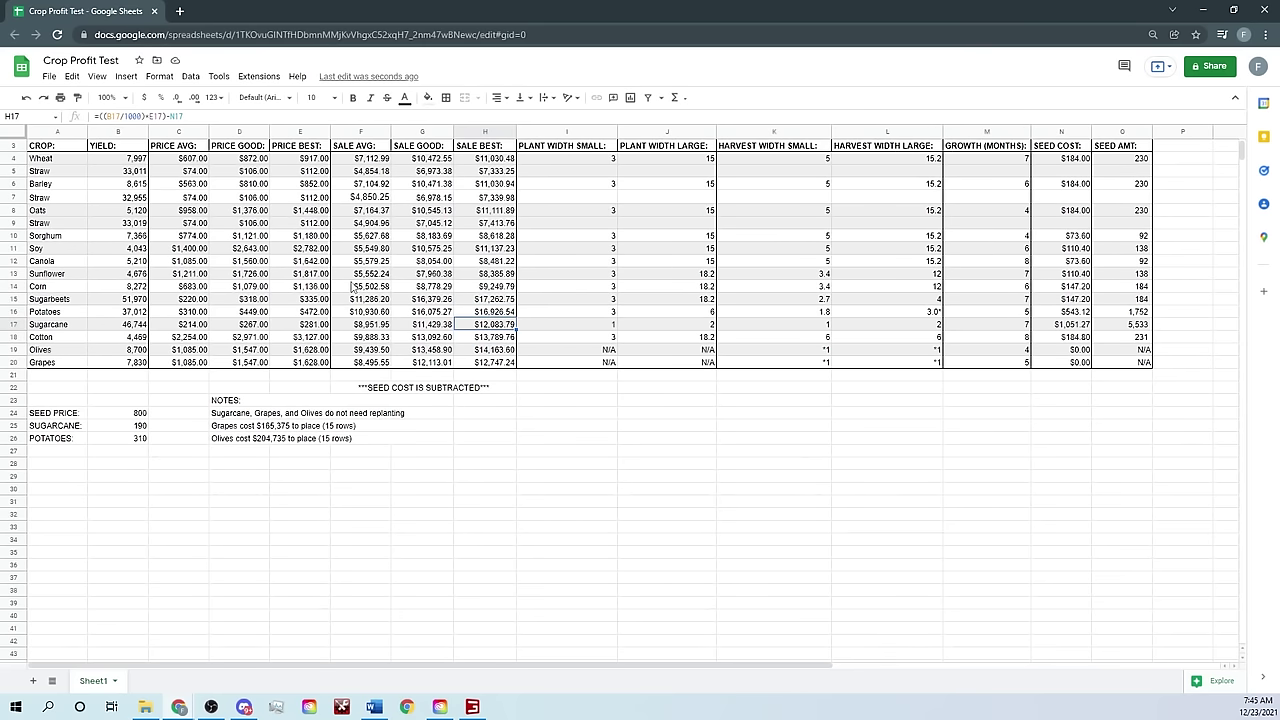
Compare sugarcane's average, good and best sale values and their formulas.
{"action": "key", "text": "Left"}
{"action": "key", "text": "Left"}
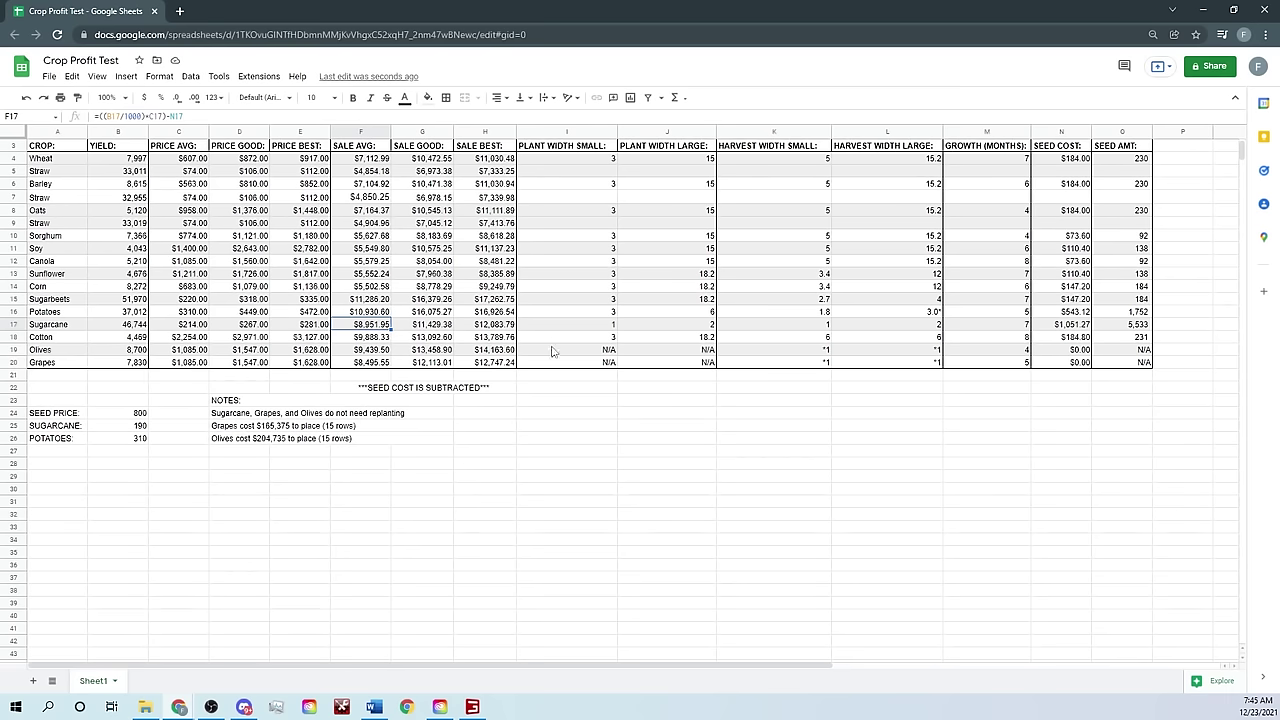
{"action": "left_click", "coordinate": [430, 328]}
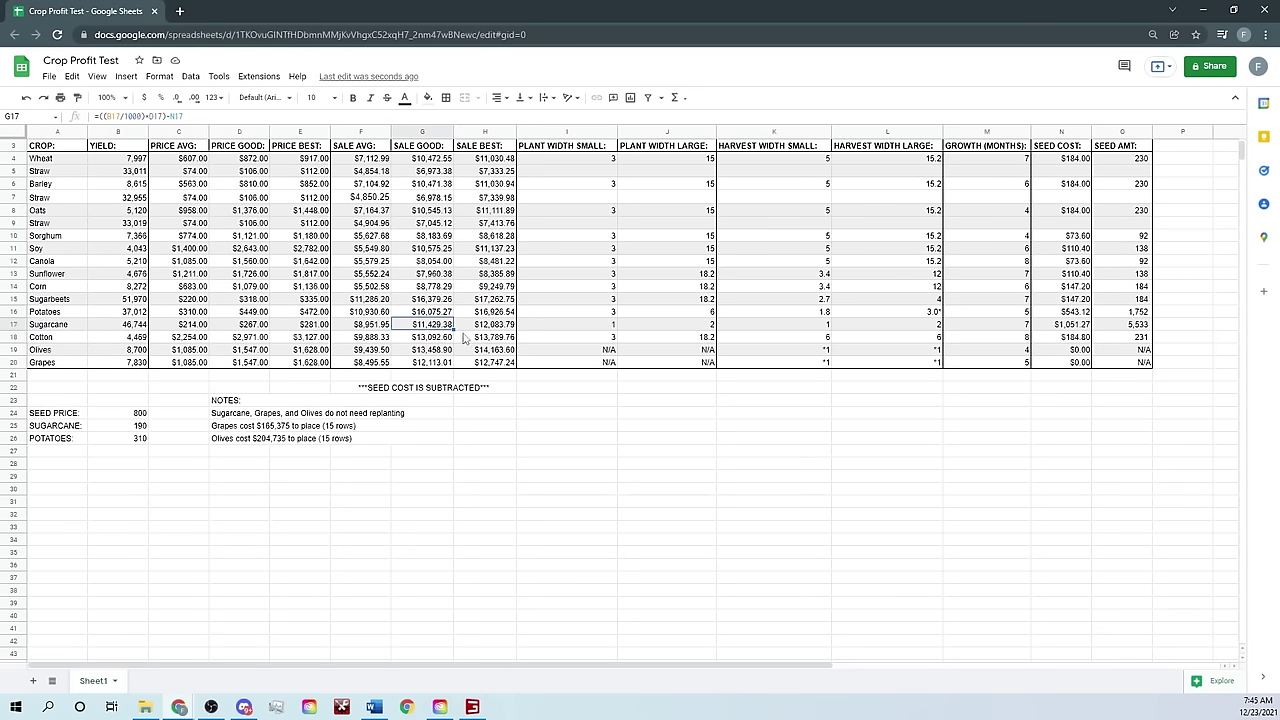
{"action": "left_click", "coordinate": [470, 328]}
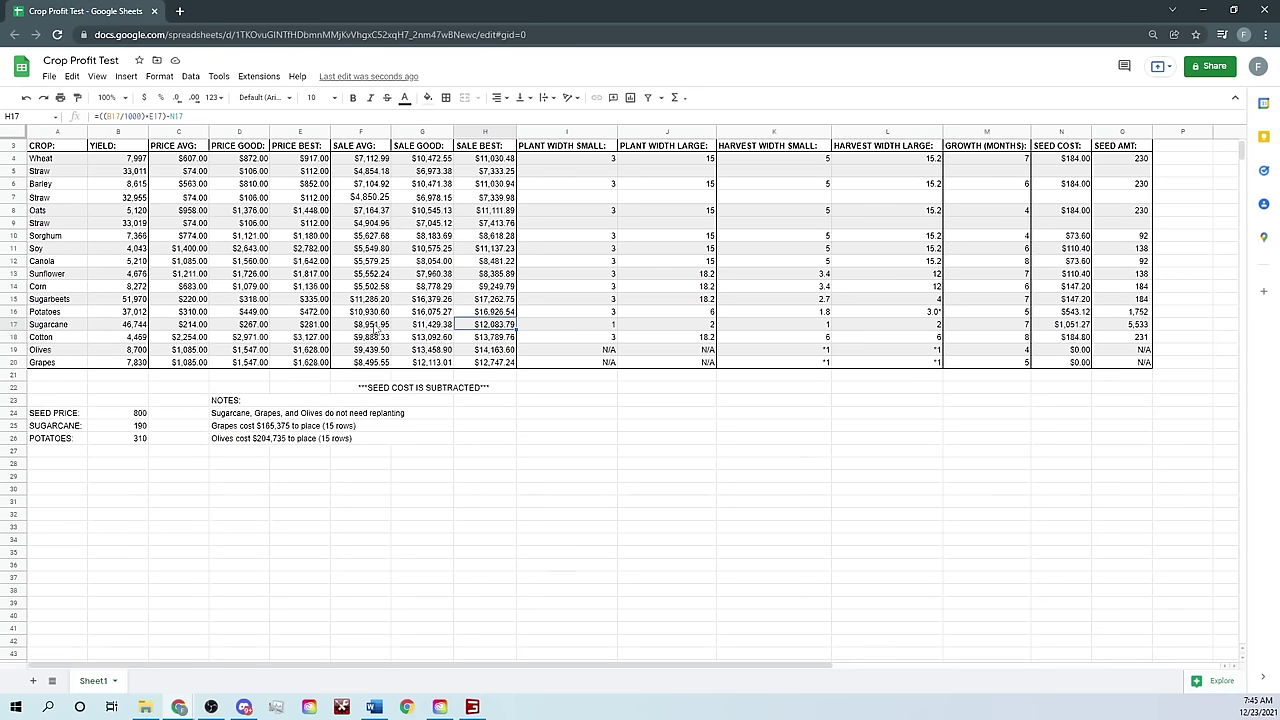
{"action": "left_click", "coordinate": [377, 329]}
{"action": "left_click", "coordinate": [432, 329]}
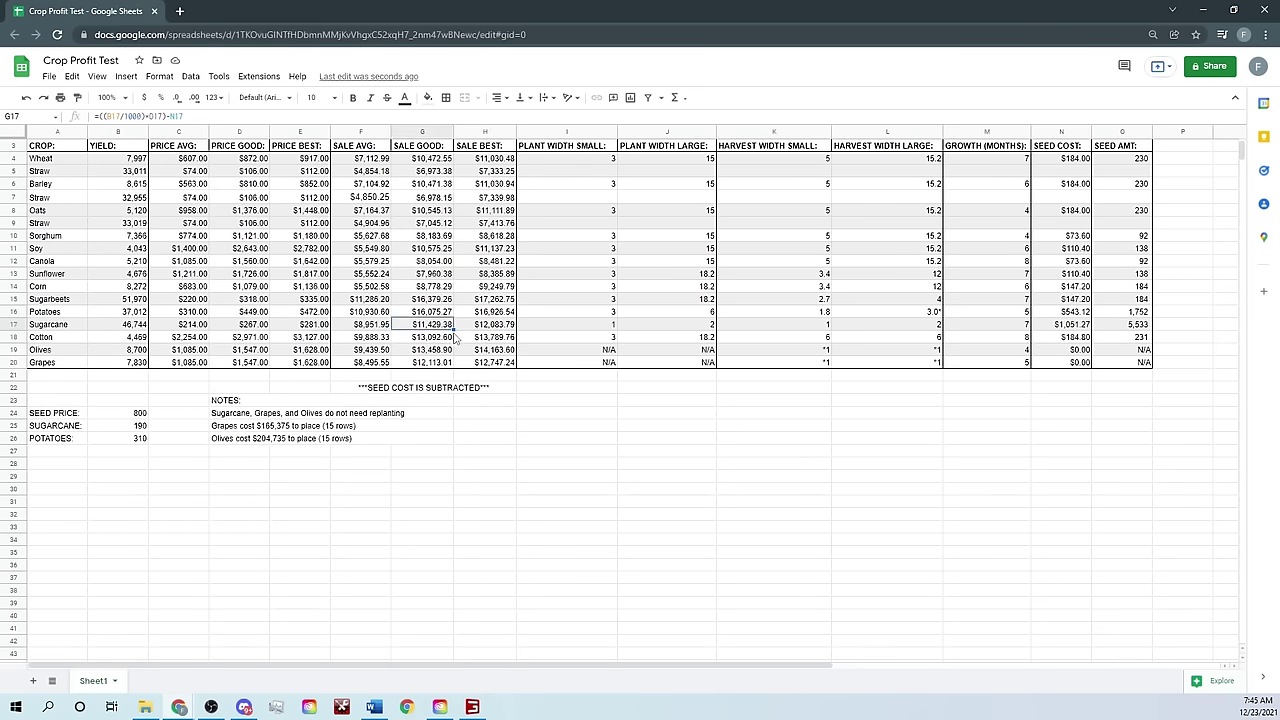
{"action": "left_click", "coordinate": [492, 327]}
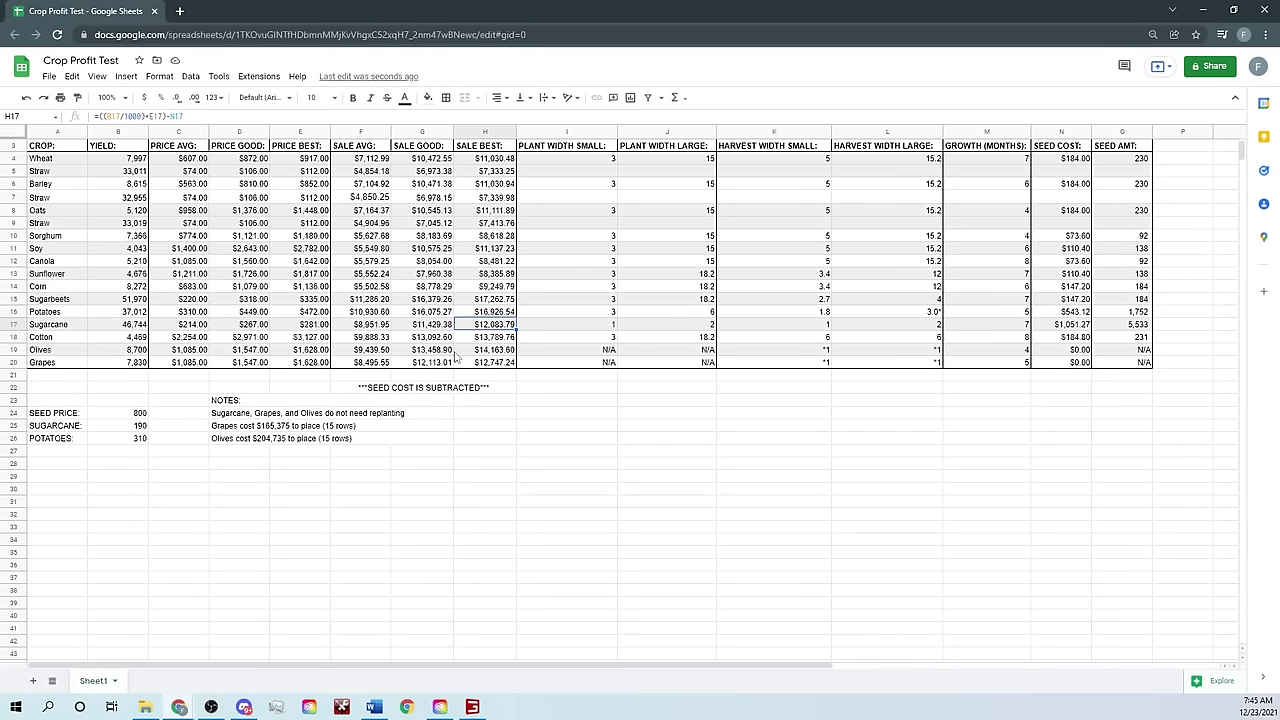
Review the notes on crops that need no replanting and on the placement costs of grapes and olives.
{"action": "left_click", "coordinate": [326, 410]}
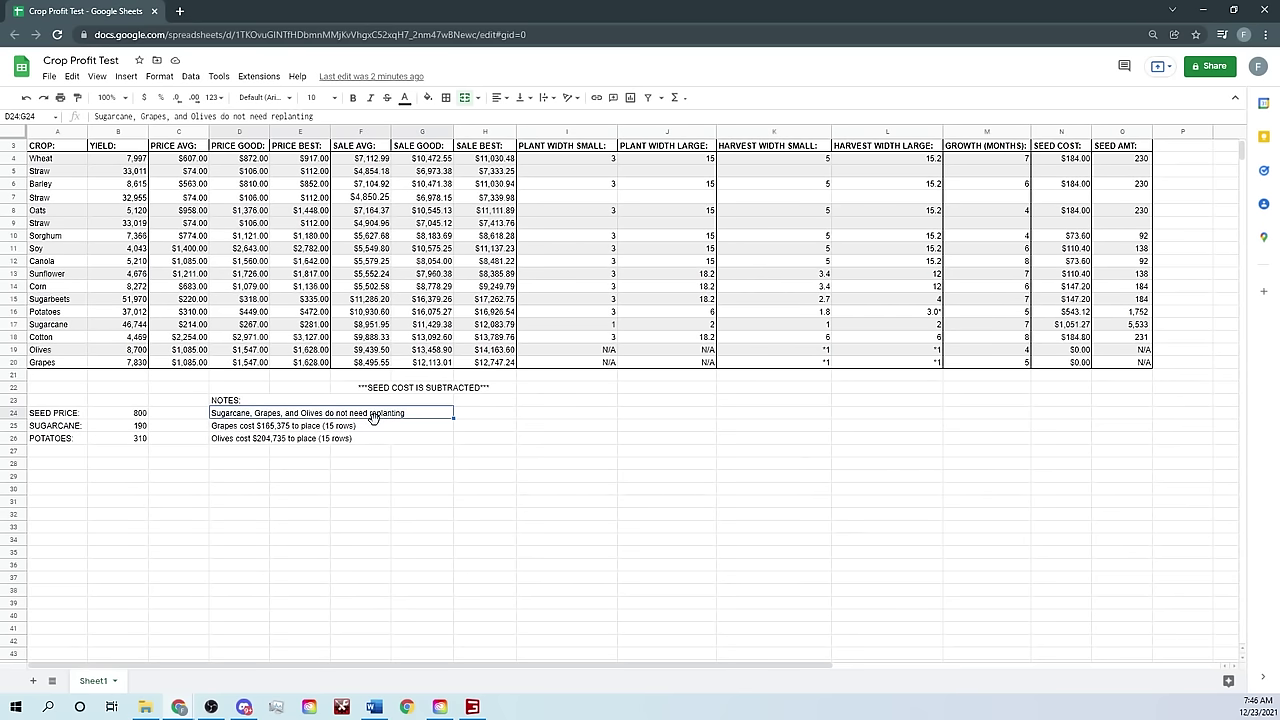
{"action": "left_click", "coordinate": [297, 427]}
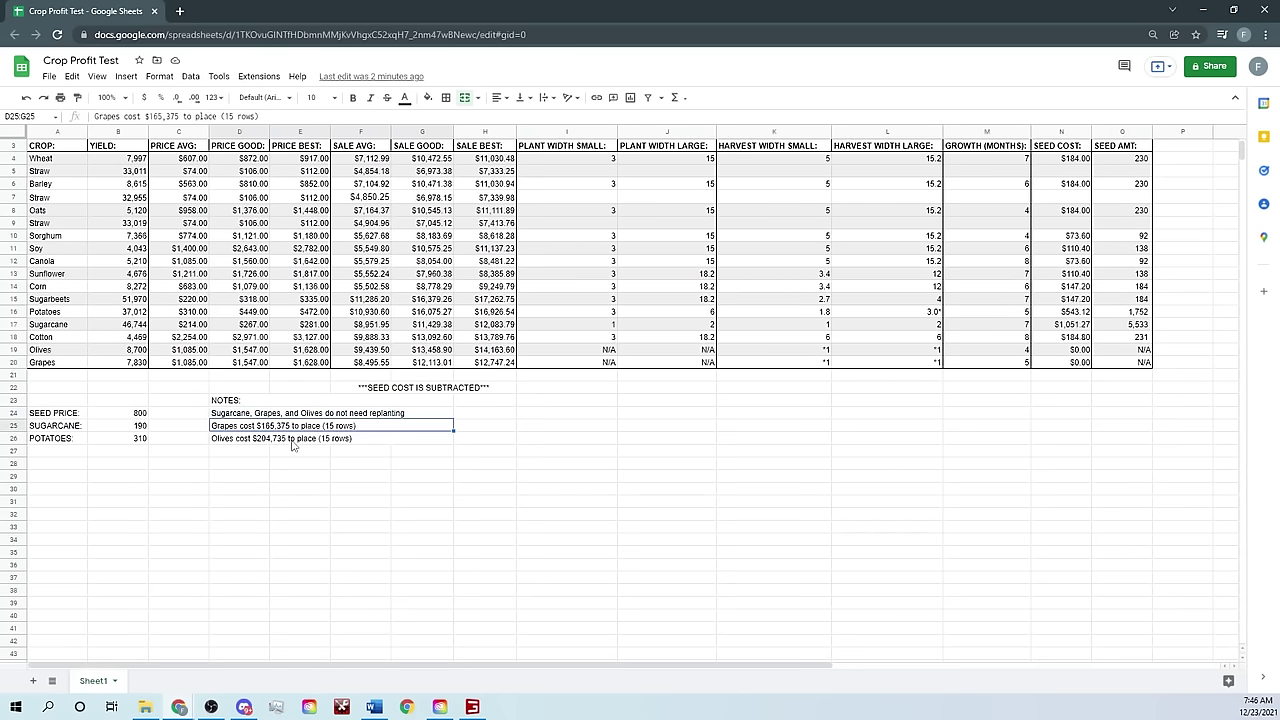
{"action": "left_click", "coordinate": [293, 442]}
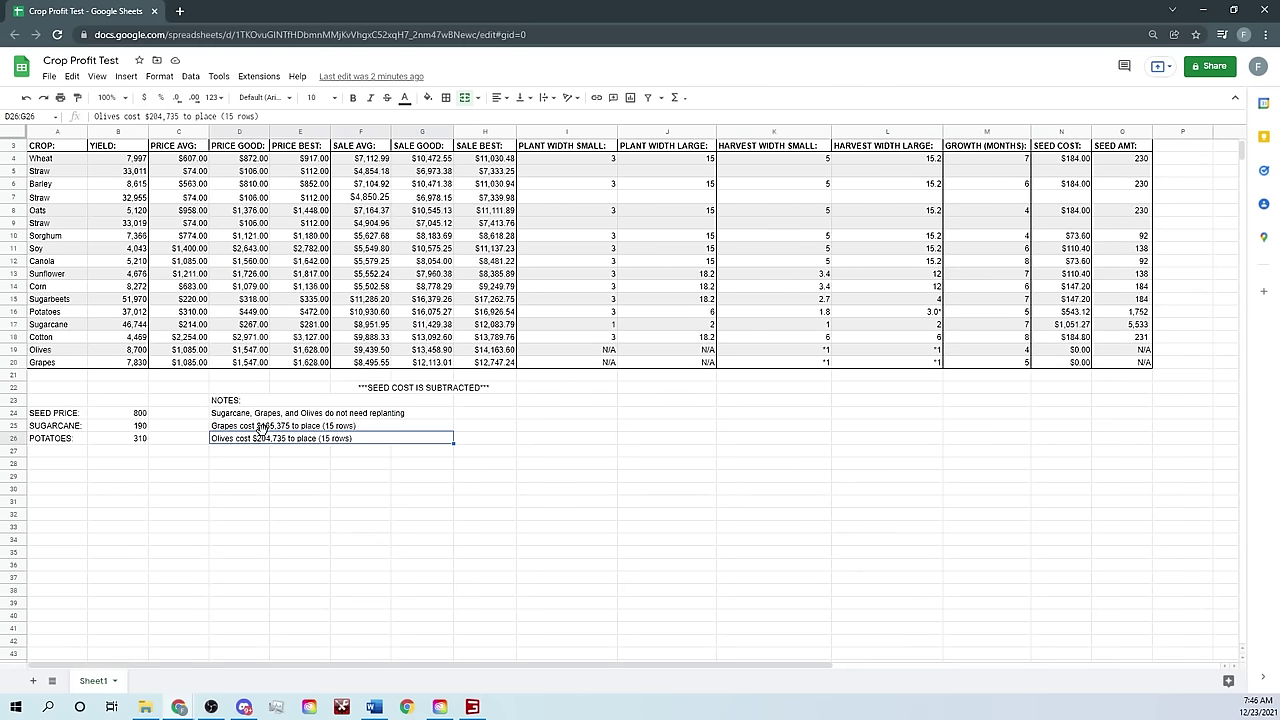
Check the separate sugarcane and potato seed prices, and compare the potato seed price with the average potato sale price.
{"action": "left_click", "coordinate": [141, 427]}
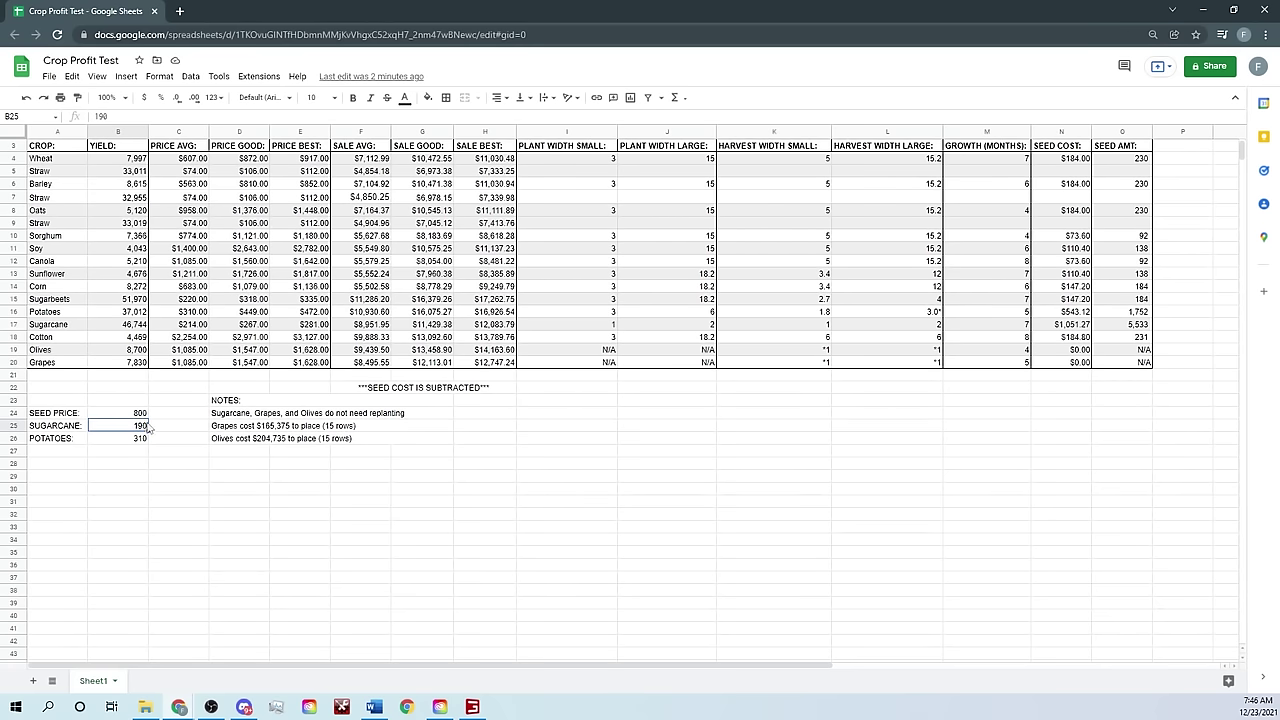
{"action": "left_click", "coordinate": [129, 441]}
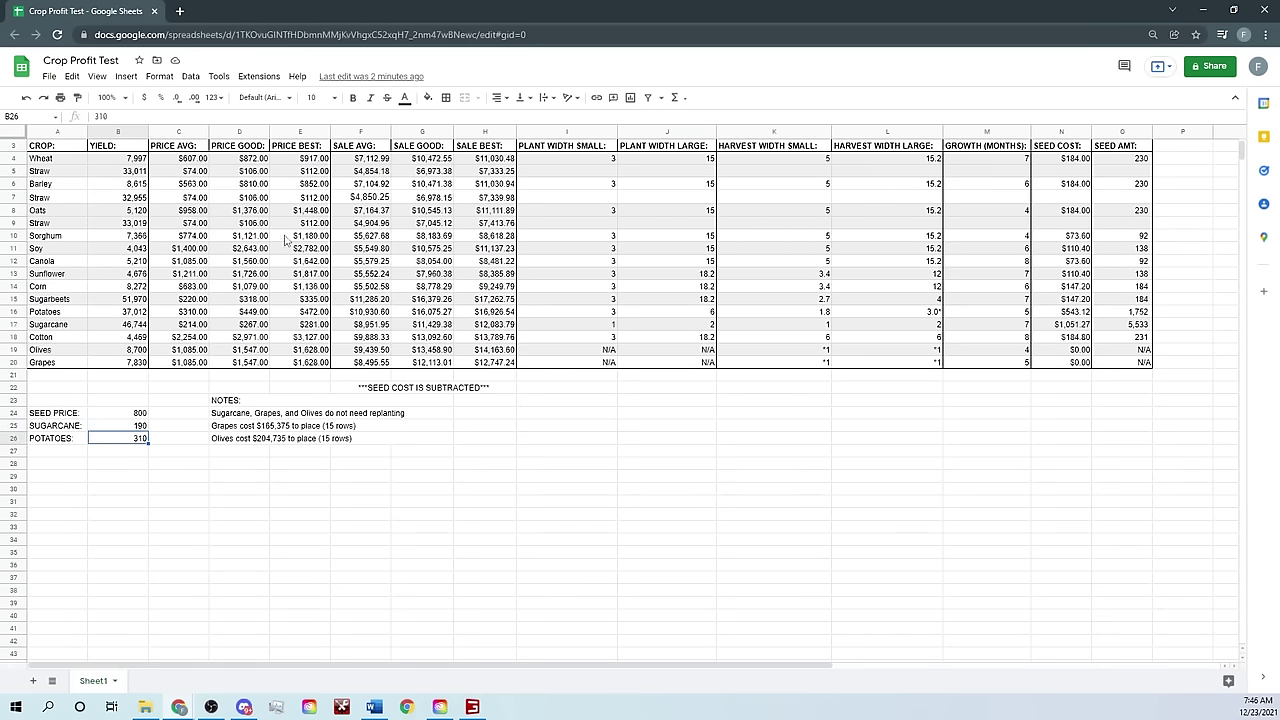
{"action": "left_click", "coordinate": [187, 314]}
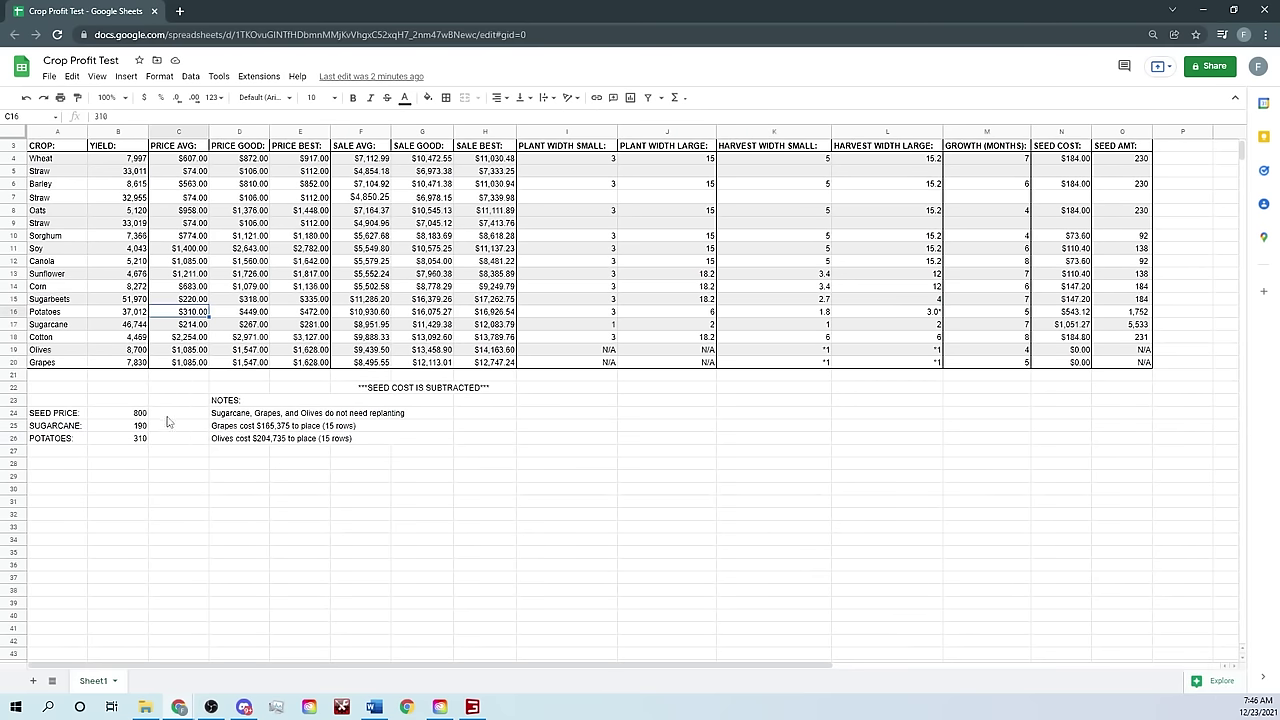
{"action": "left_click", "coordinate": [141, 440]}
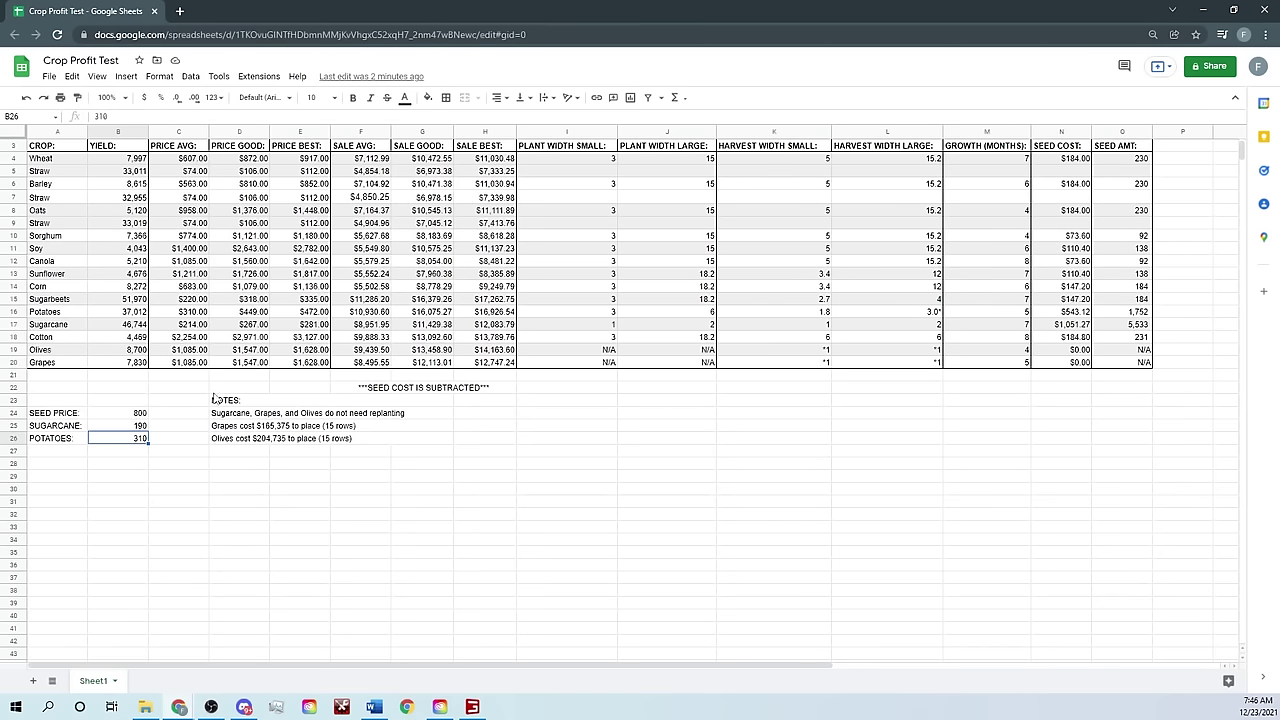
Check the sugarcane seed cost formula, try a sugarcane seed price of 800, and restore it to 190.
{"action": "left_click", "coordinate": [1063, 329]}
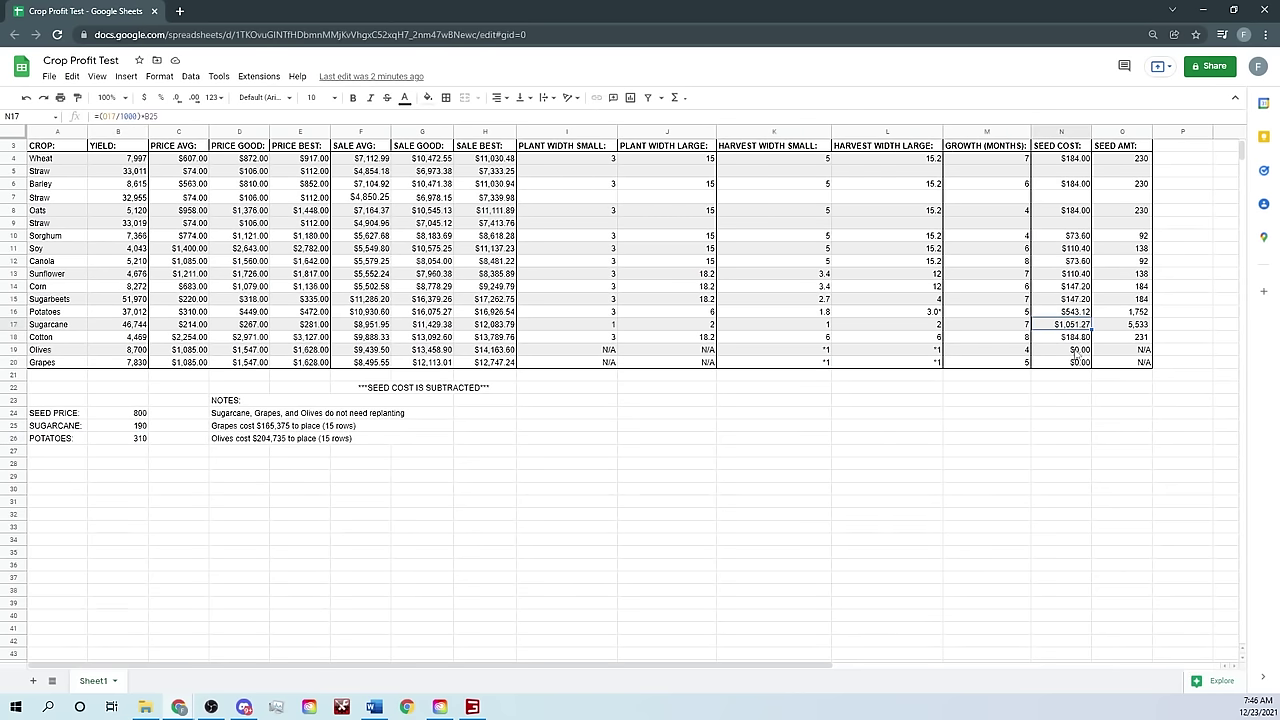
{"action": "left_click", "coordinate": [132, 428]}
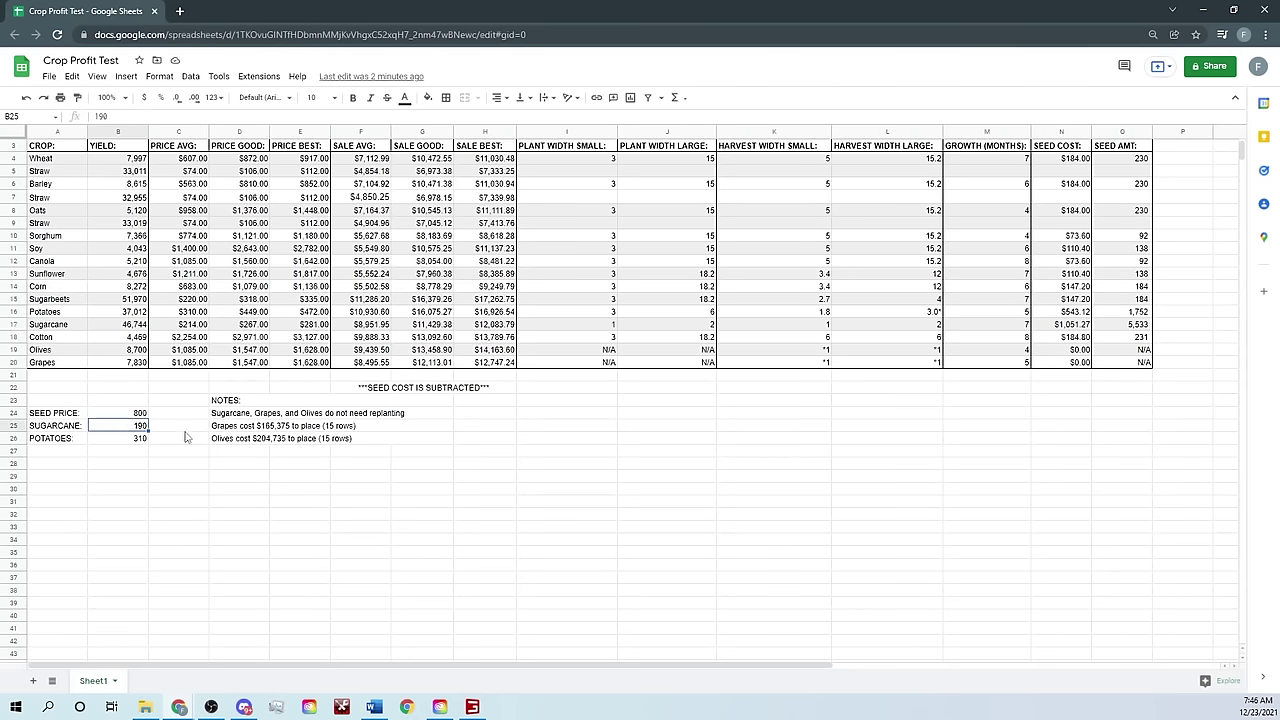
{"action": "type", "text": "800"}
{"action": "key", "text": "Return"}
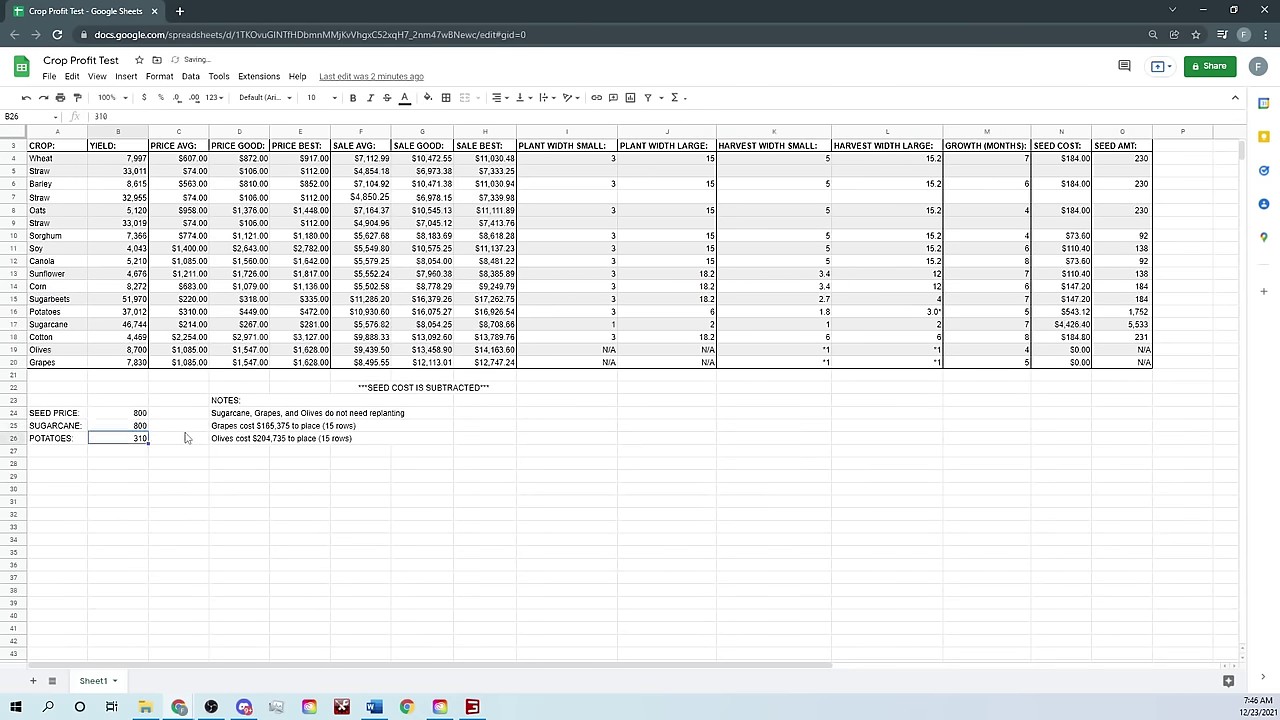
{"action": "key", "text": "Up"}
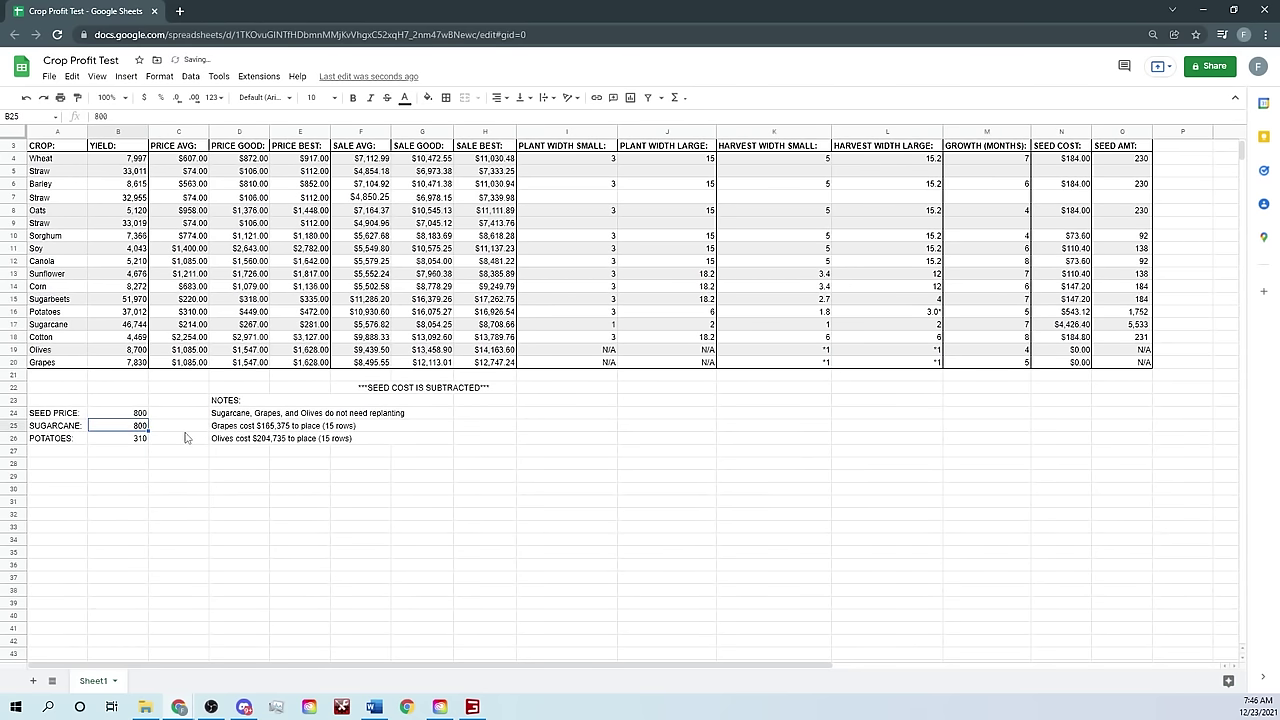
{"action": "type", "text": "190"}
{"action": "key", "text": "Return"}
{"action": "key", "text": "Up"}
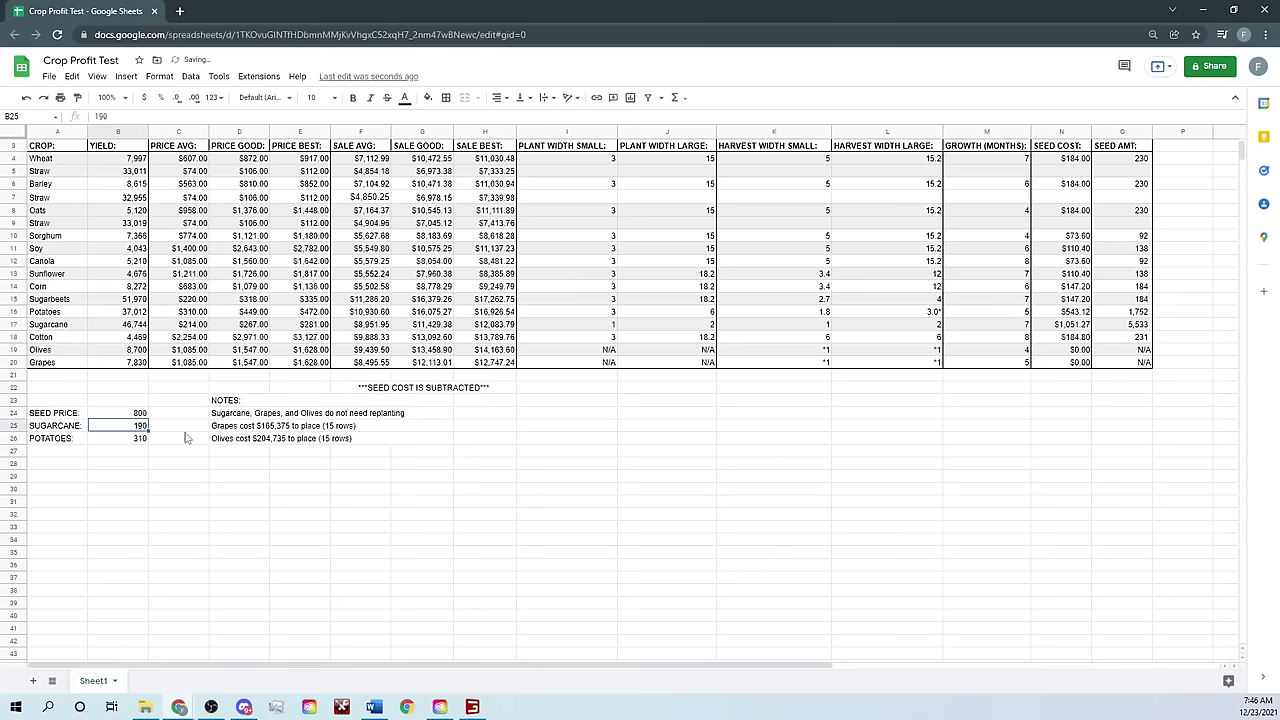
Review the small and large planting widths listed for olives and grapes.
{"action": "left_click", "coordinate": [597, 352]}
{"action": "left_click", "coordinate": [594, 364]}
{"action": "left_click", "coordinate": [638, 364]}
{"action": "left_click", "coordinate": [636, 353]}
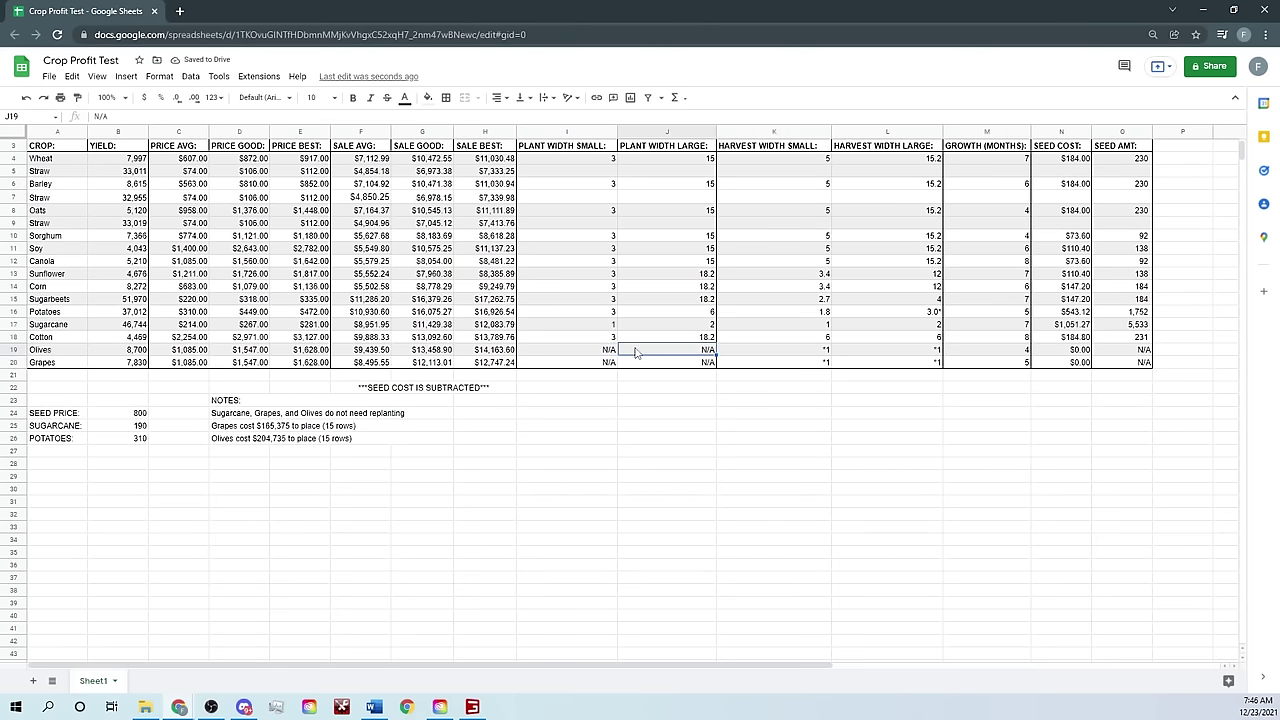
{"action": "left_click", "coordinate": [598, 352]}
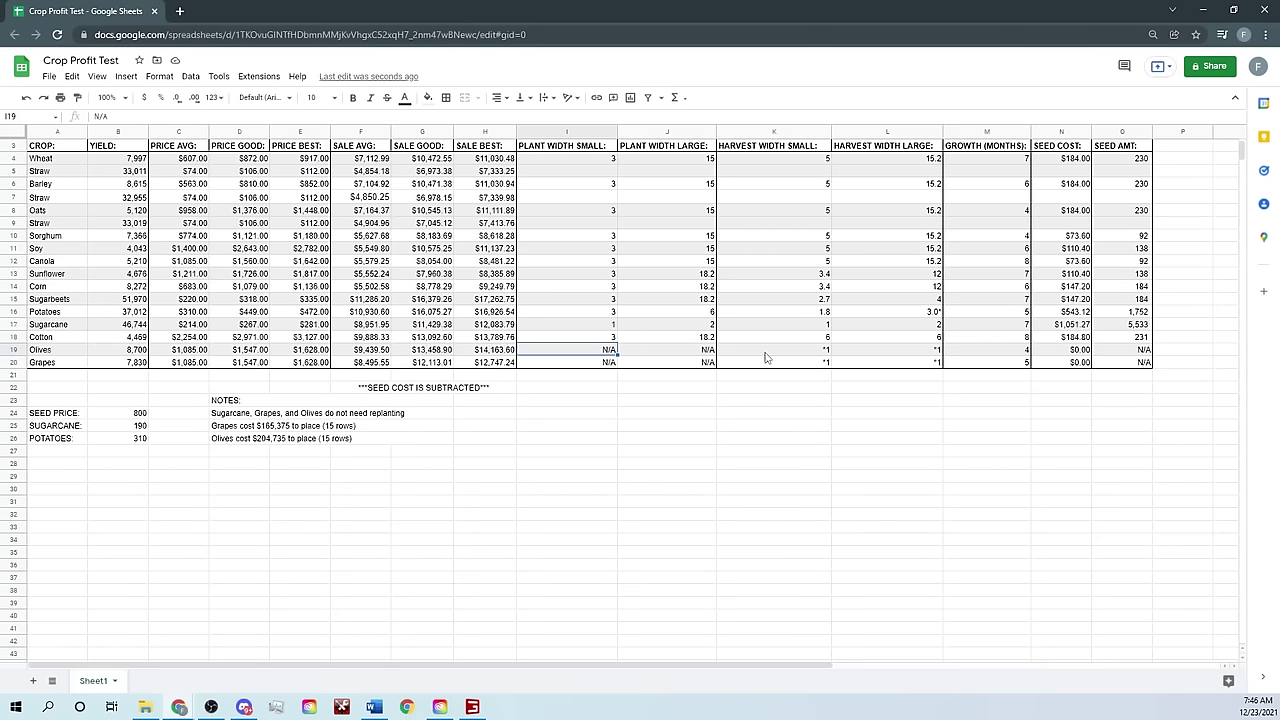
Review the small and large harvest widths listed for olives and grapes, and the large harvest width for potatoes.
{"action": "left_click", "coordinate": [766, 353]}
{"action": "left_click", "coordinate": [878, 354]}
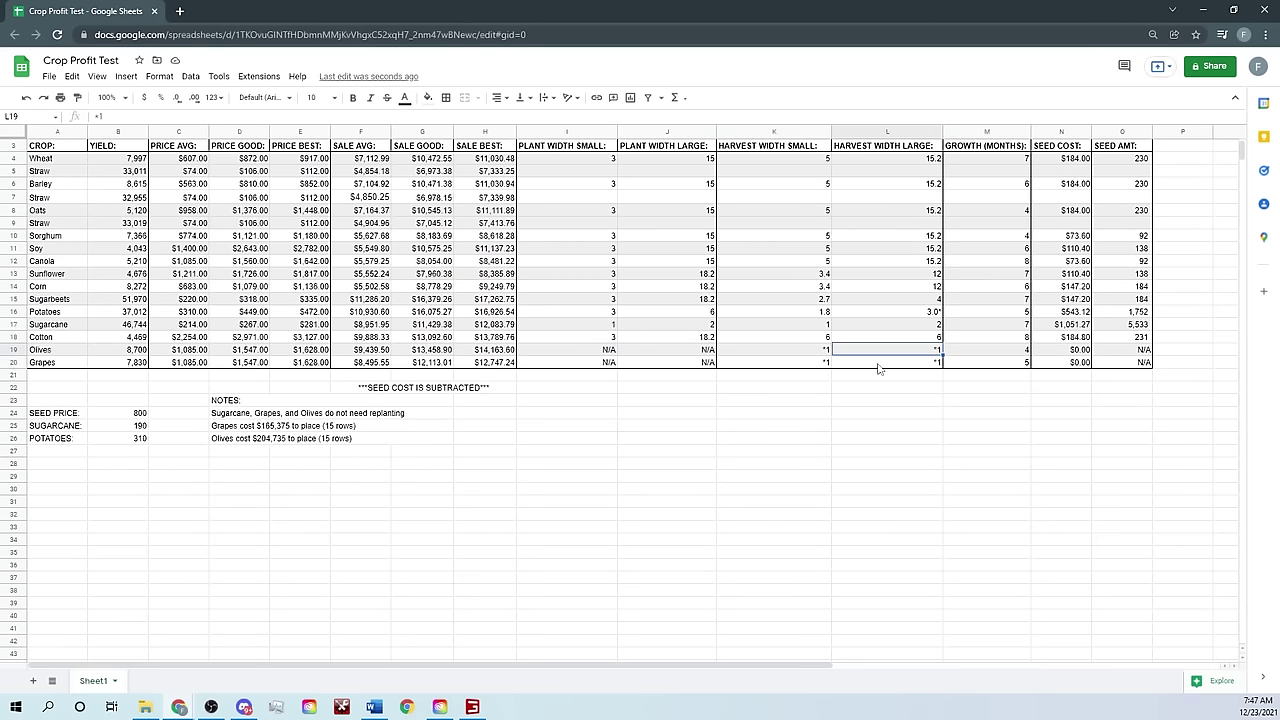
{"action": "left_click", "coordinate": [878, 364]}
{"action": "left_click", "coordinate": [825, 366]}
{"action": "left_click", "coordinate": [827, 354]}
{"action": "left_click", "coordinate": [866, 353]}
{"action": "left_click", "coordinate": [886, 312]}
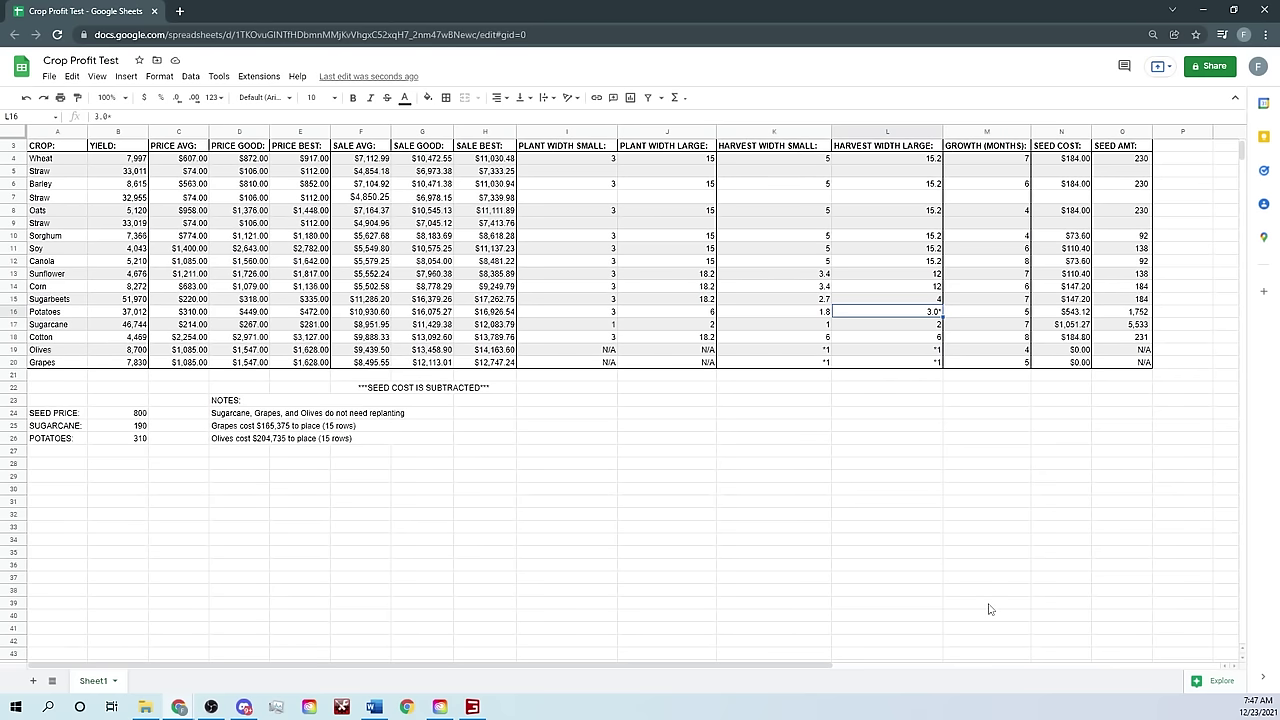
Compare the best-price sale values of sugarbeets, soy and oats.
{"action": "left_click", "coordinate": [486, 300]}
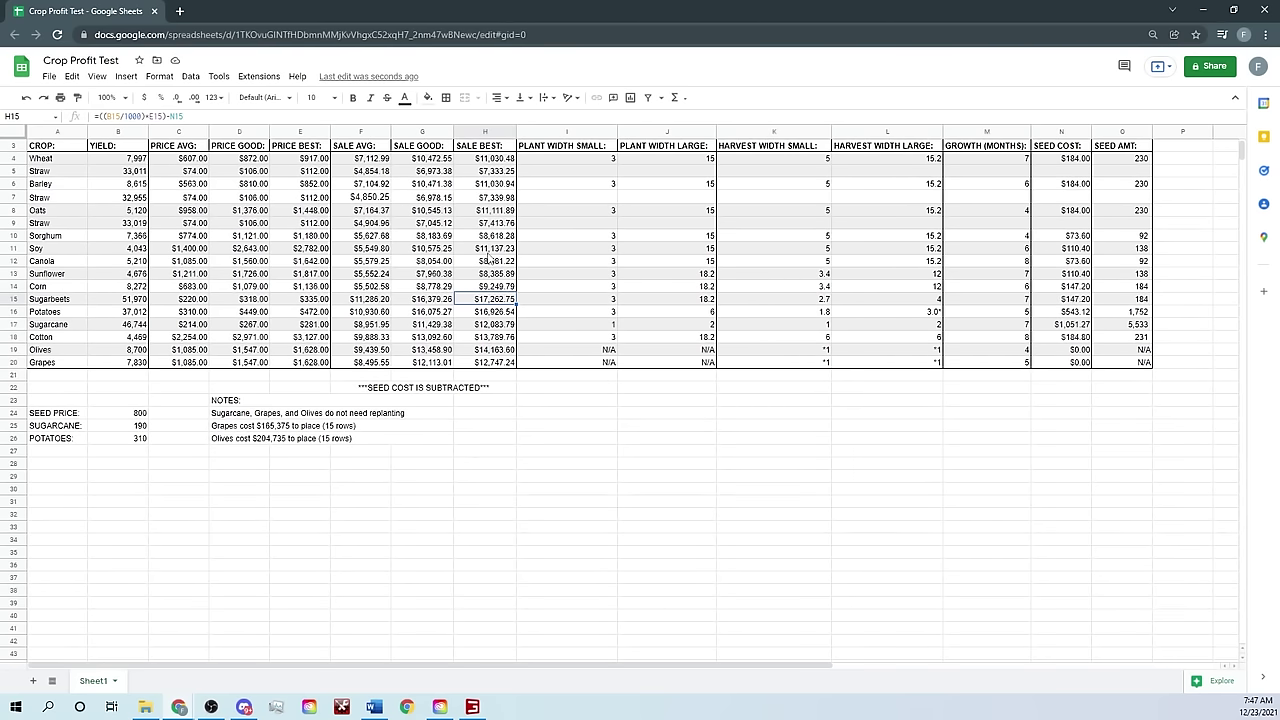
{"action": "left_click", "coordinate": [491, 250]}
{"action": "left_click", "coordinate": [494, 211]}
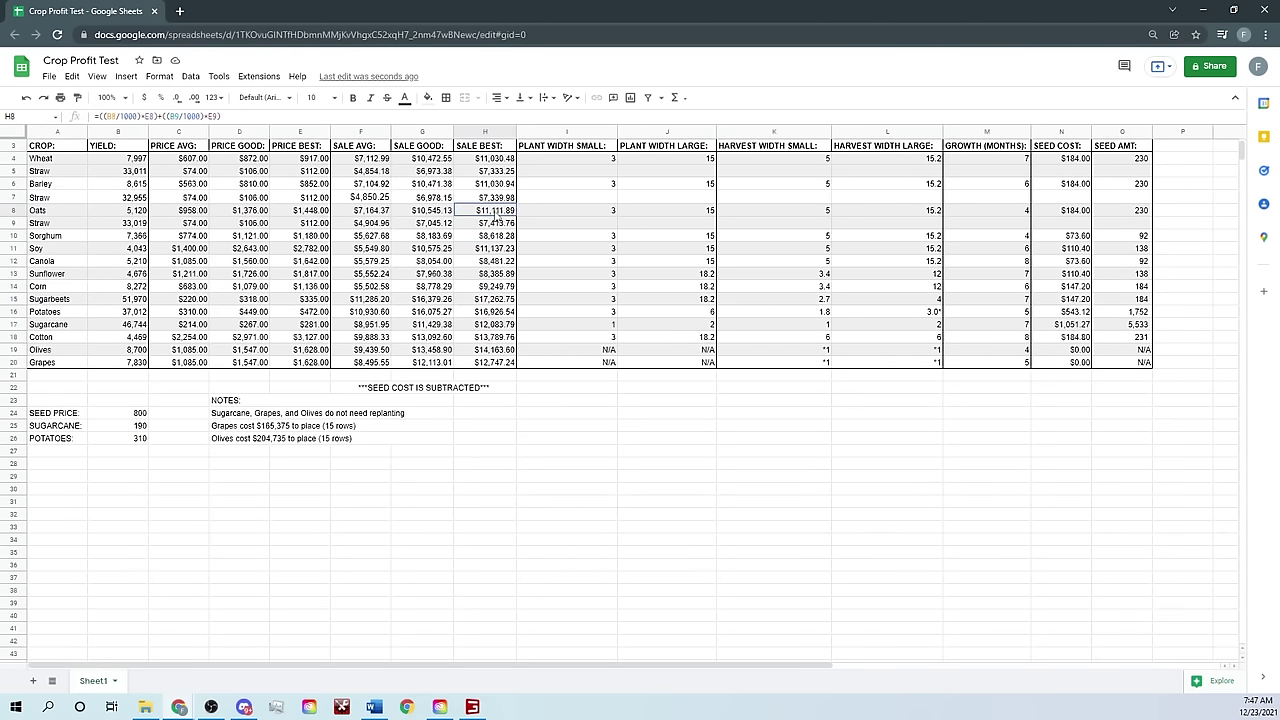
{"action": "left_click", "coordinate": [505, 251]}
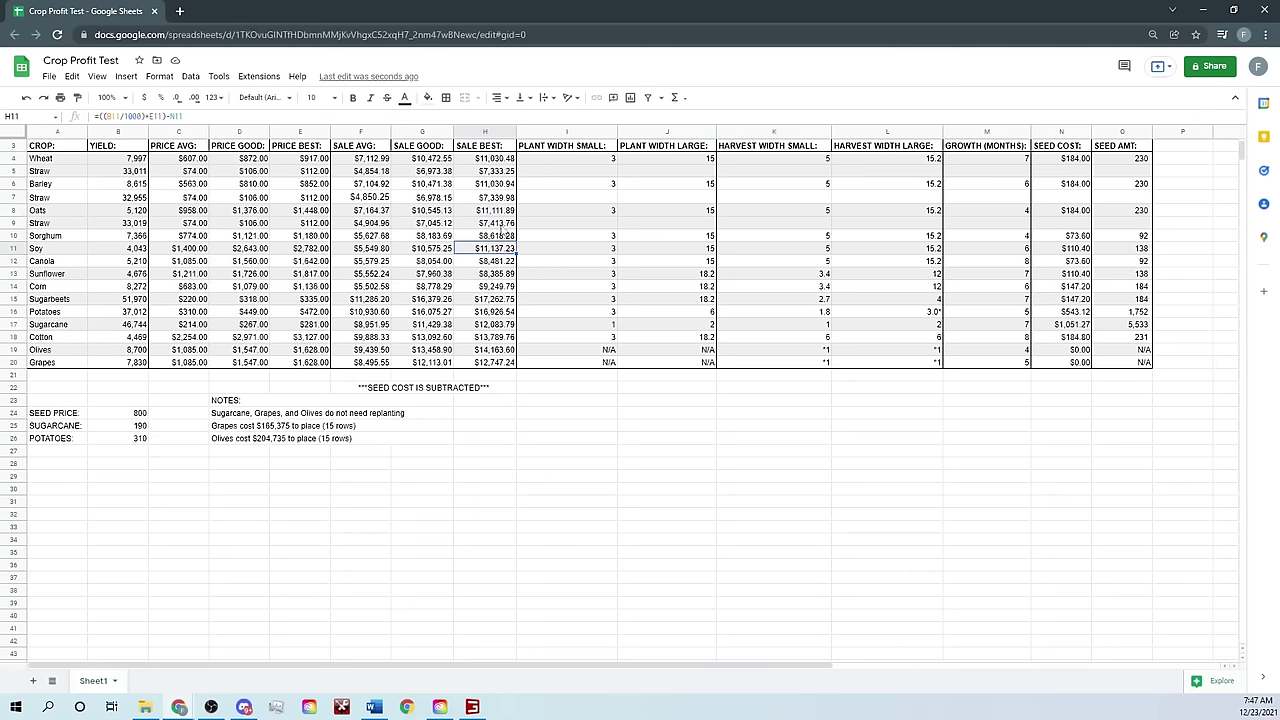
Compare the good-price sale values of soy, oats, sorghum and the barley and oat straw.
{"action": "left_click", "coordinate": [443, 251]}
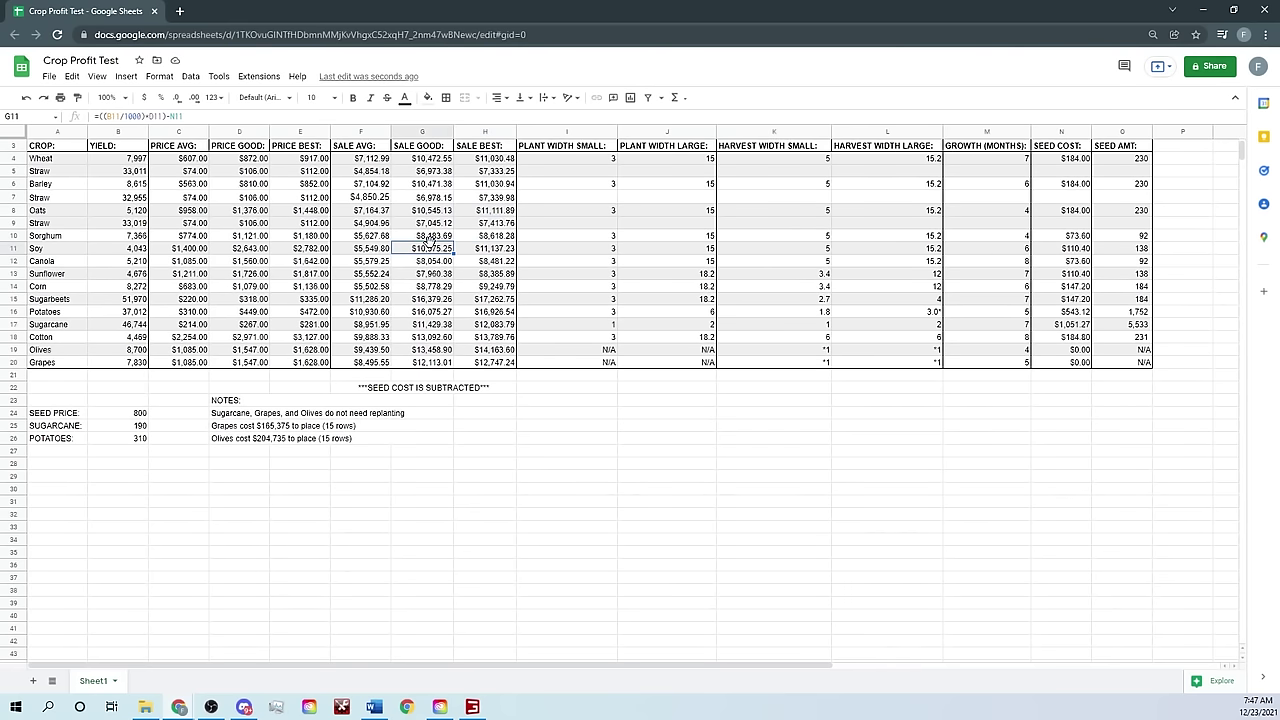
{"action": "left_click", "coordinate": [430, 212]}
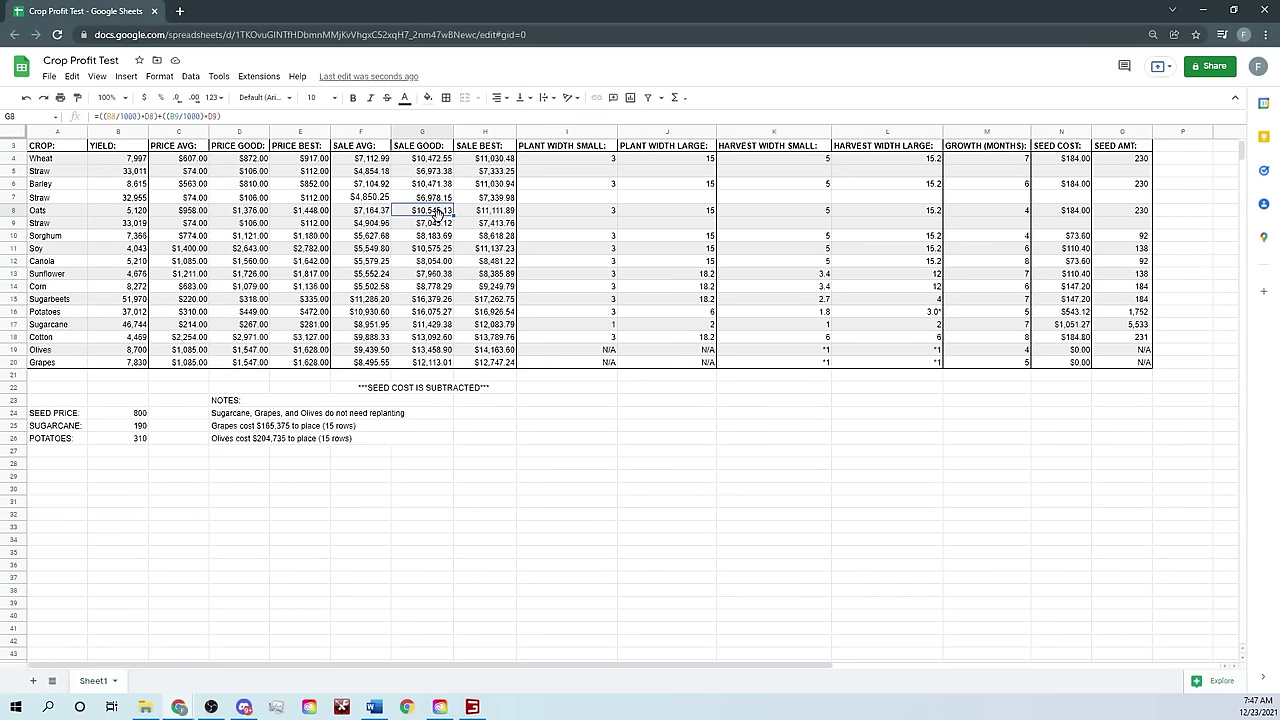
{"action": "left_click", "coordinate": [440, 197]}
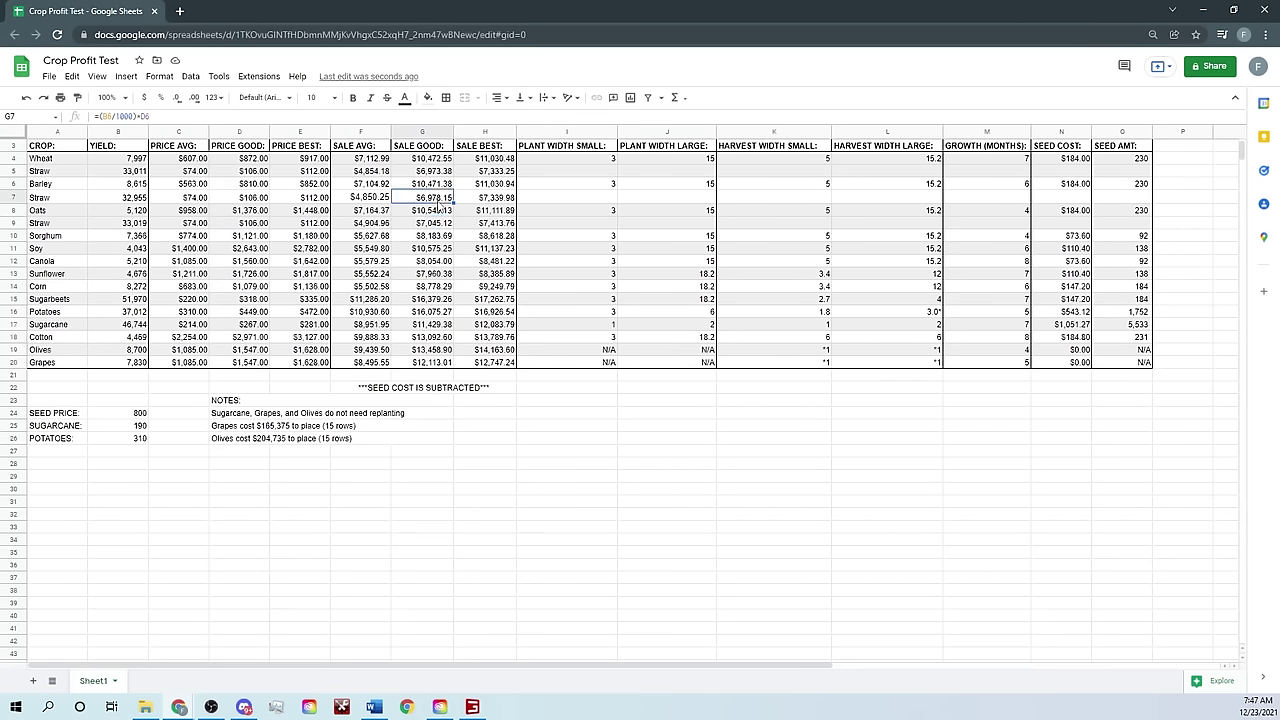
{"action": "left_click", "coordinate": [435, 222]}
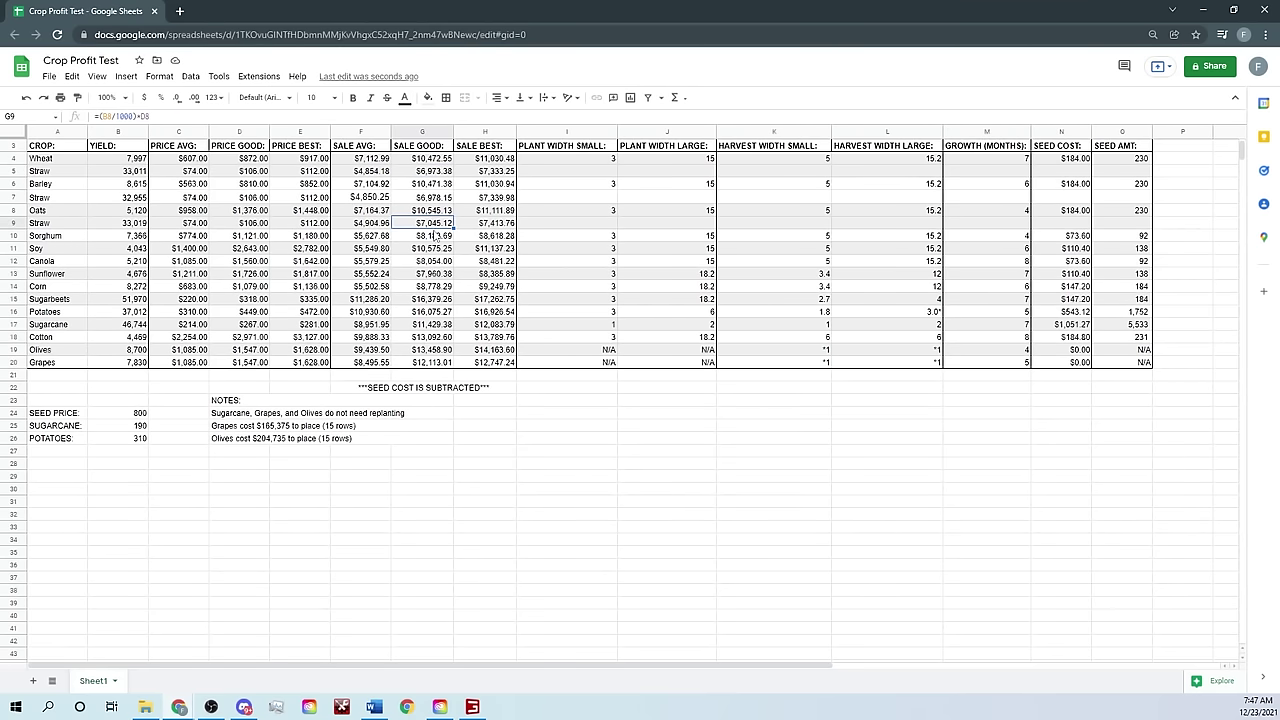
{"action": "left_click", "coordinate": [434, 236]}
{"action": "left_click", "coordinate": [436, 249]}
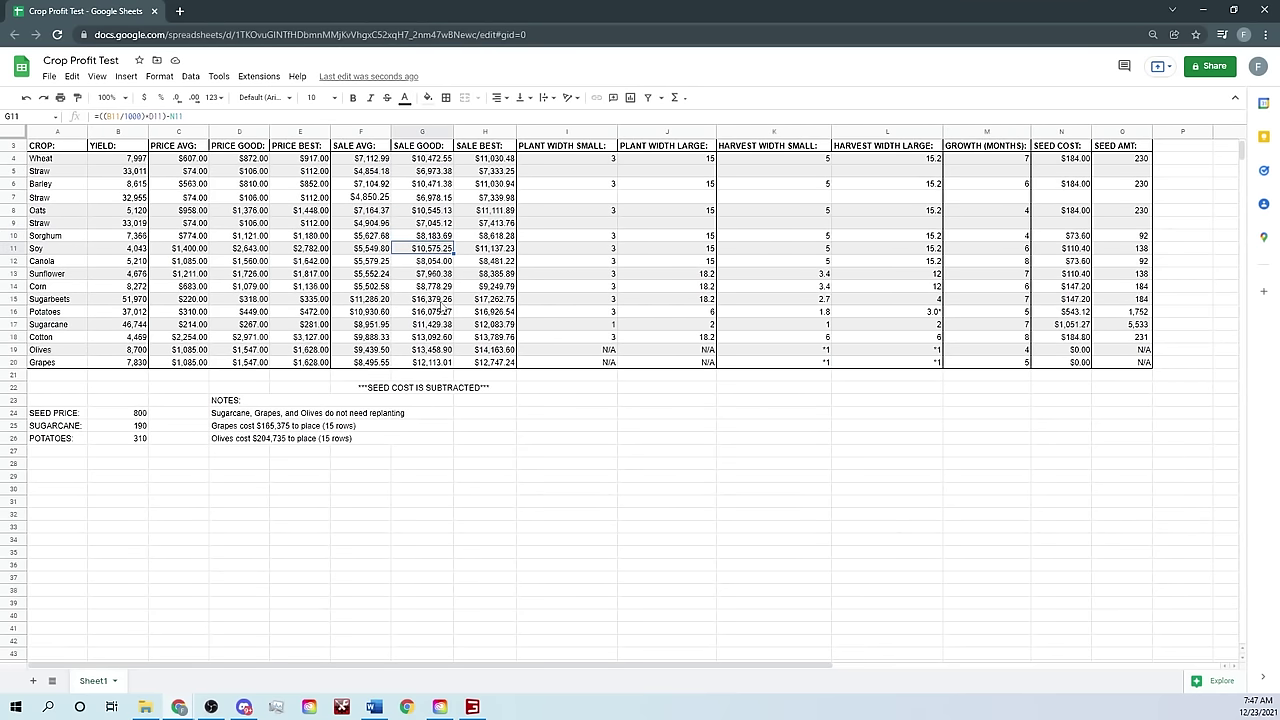
Compare the good-price sale values of corn, sunflower, canola and sorghum.
{"action": "left_click", "coordinate": [438, 287]}
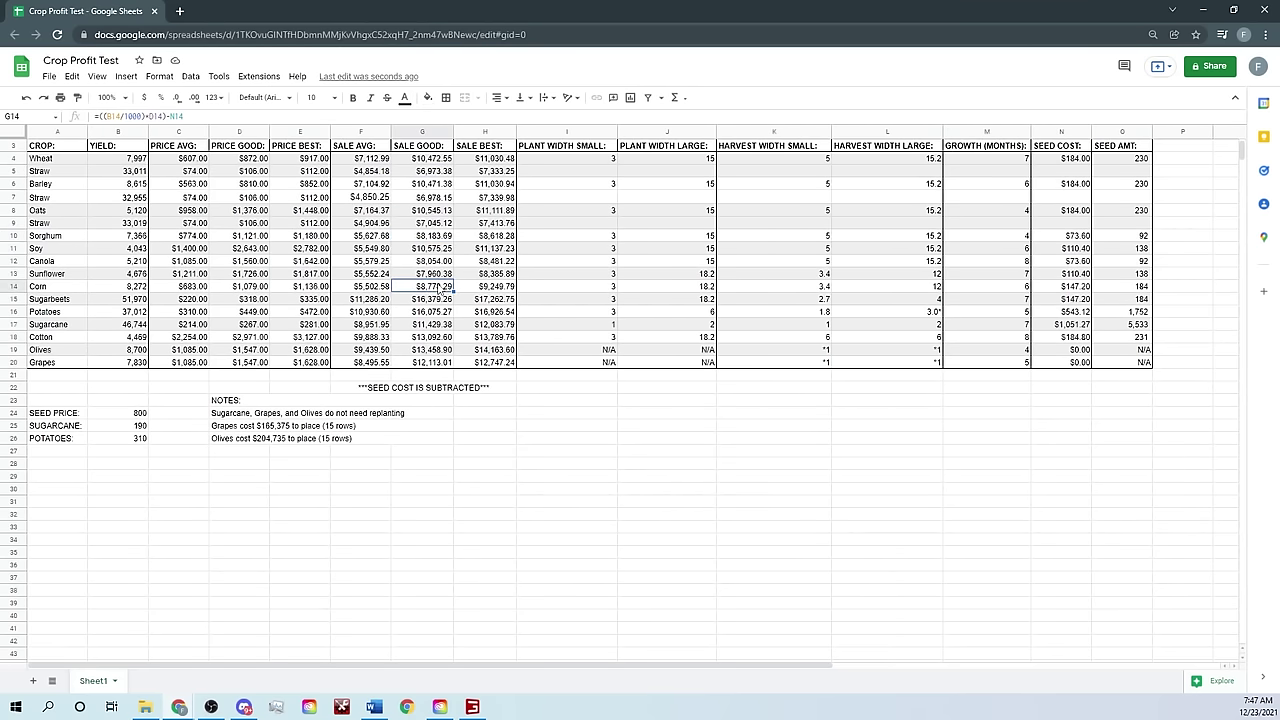
{"action": "left_click", "coordinate": [440, 276]}
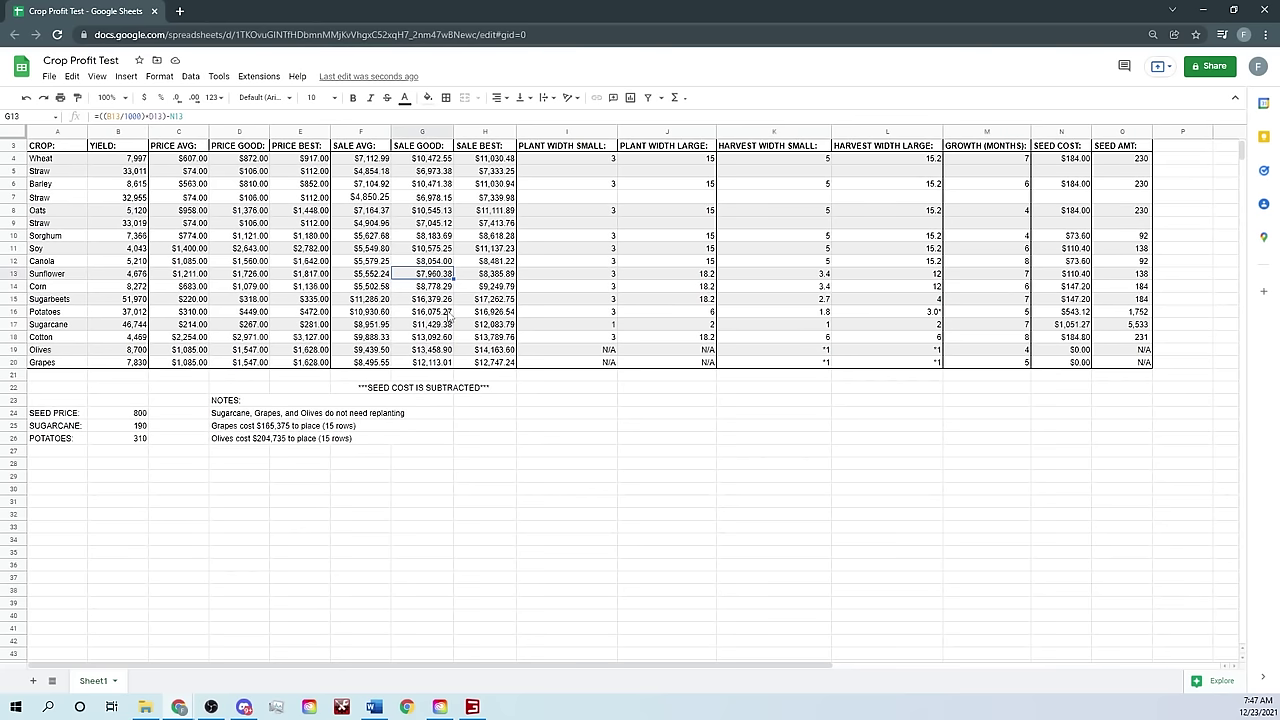
{"action": "left_click", "coordinate": [447, 262]}
{"action": "left_click", "coordinate": [445, 240]}
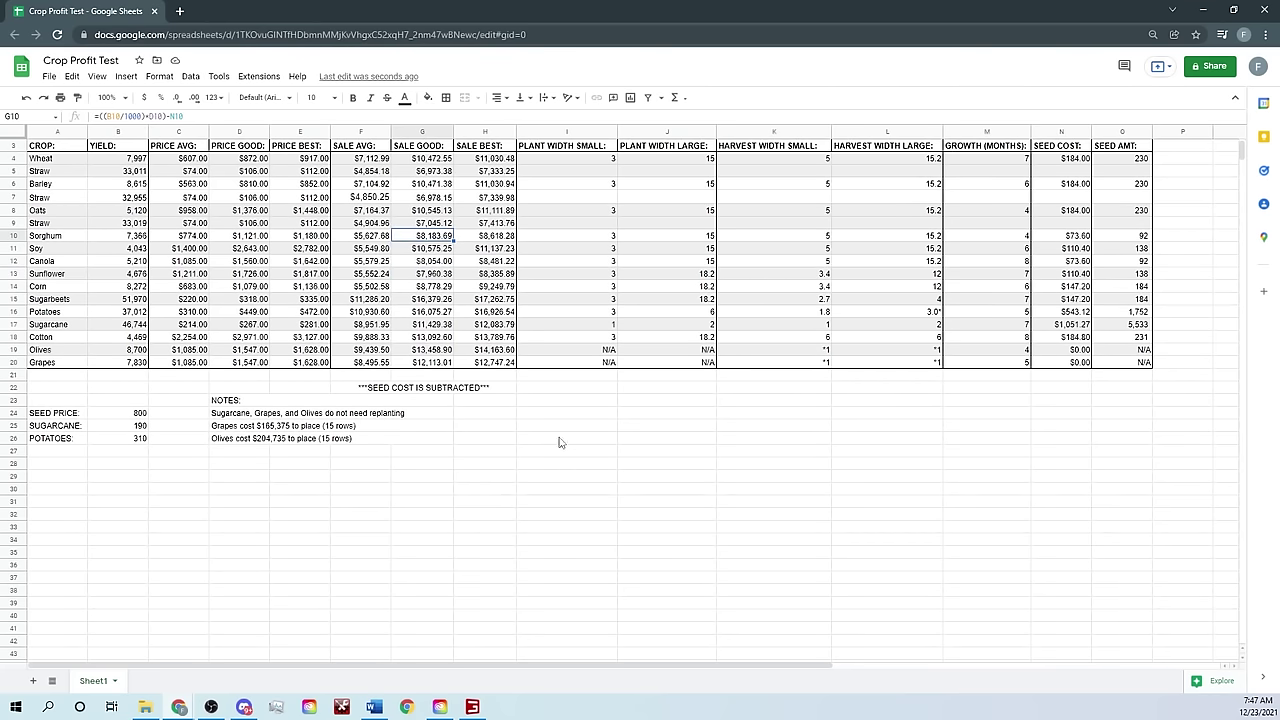
Check the economy difficulty headings above the crop price and sale value columns.
{"action": "scroll", "coordinate": [552, 444], "scroll_direction": "up", "scroll_amount": 1}
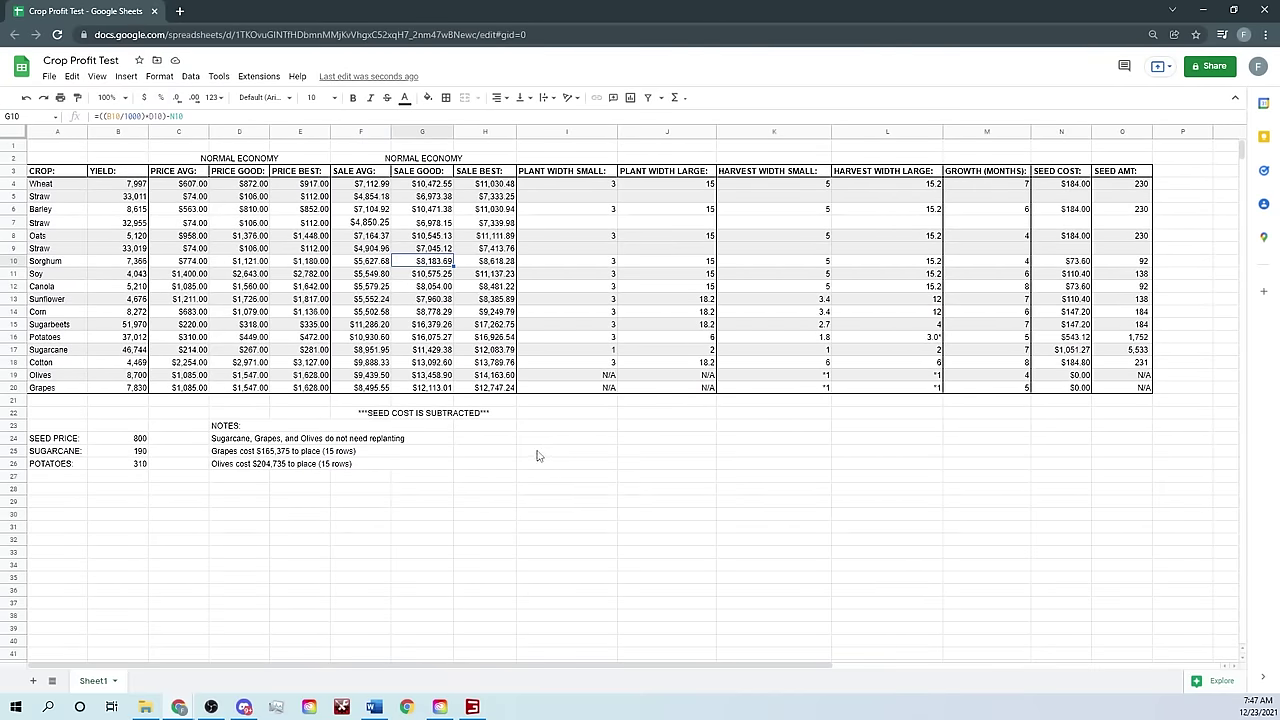
{"action": "left_click", "coordinate": [232, 160]}
{"action": "left_click", "coordinate": [378, 173]}
{"action": "left_click", "coordinate": [388, 161]}
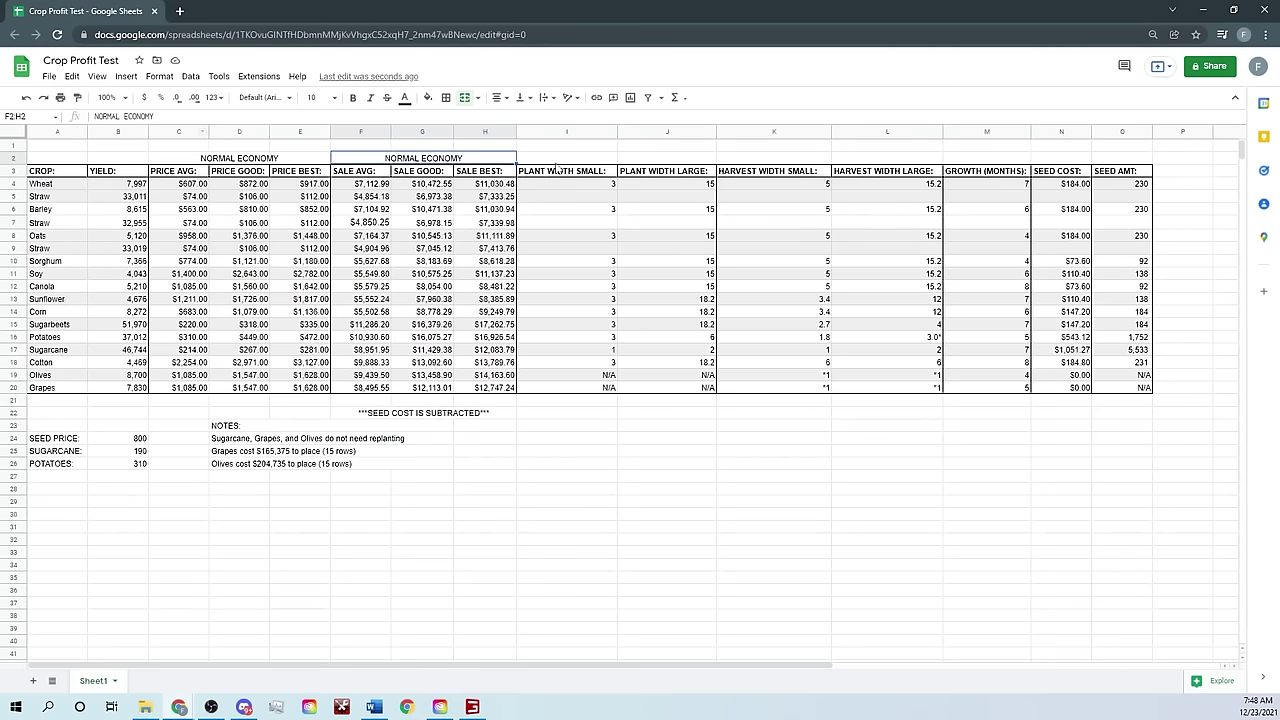
{"action": "left_click", "coordinate": [676, 543]}
{"action": "left_click", "coordinate": [625, 491]}
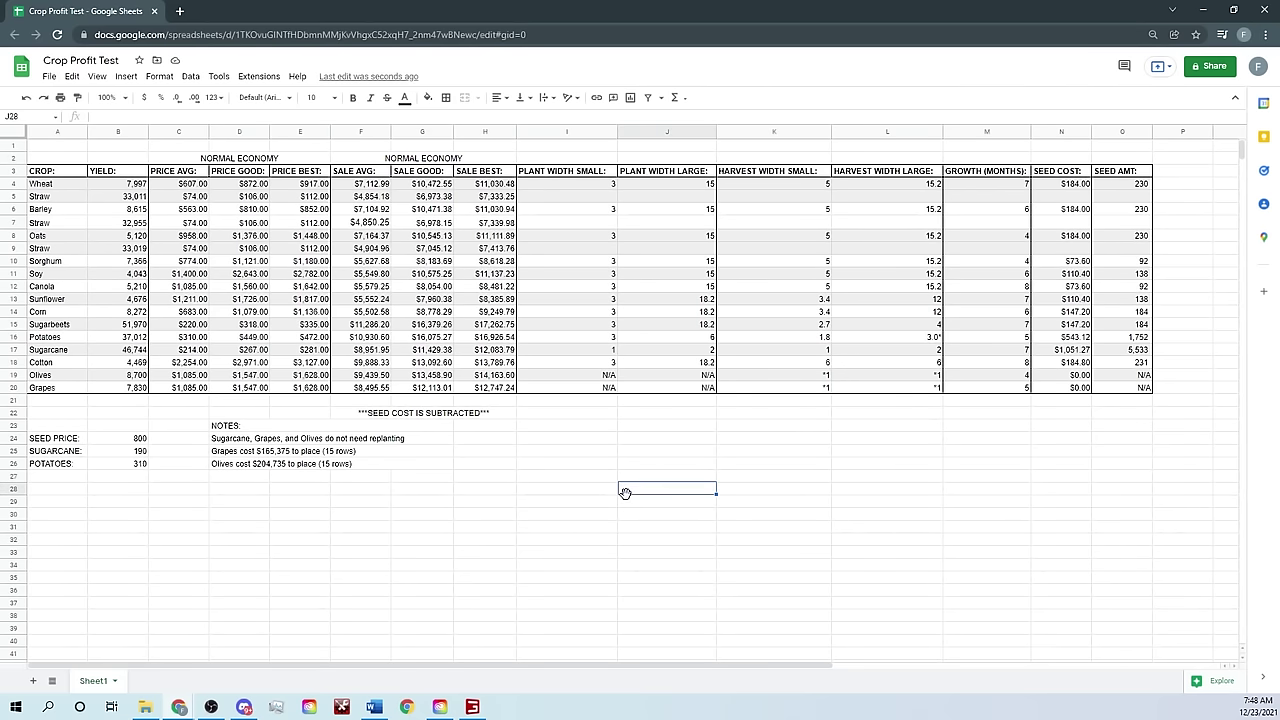
{"action": "left_click", "coordinate": [556, 438]}
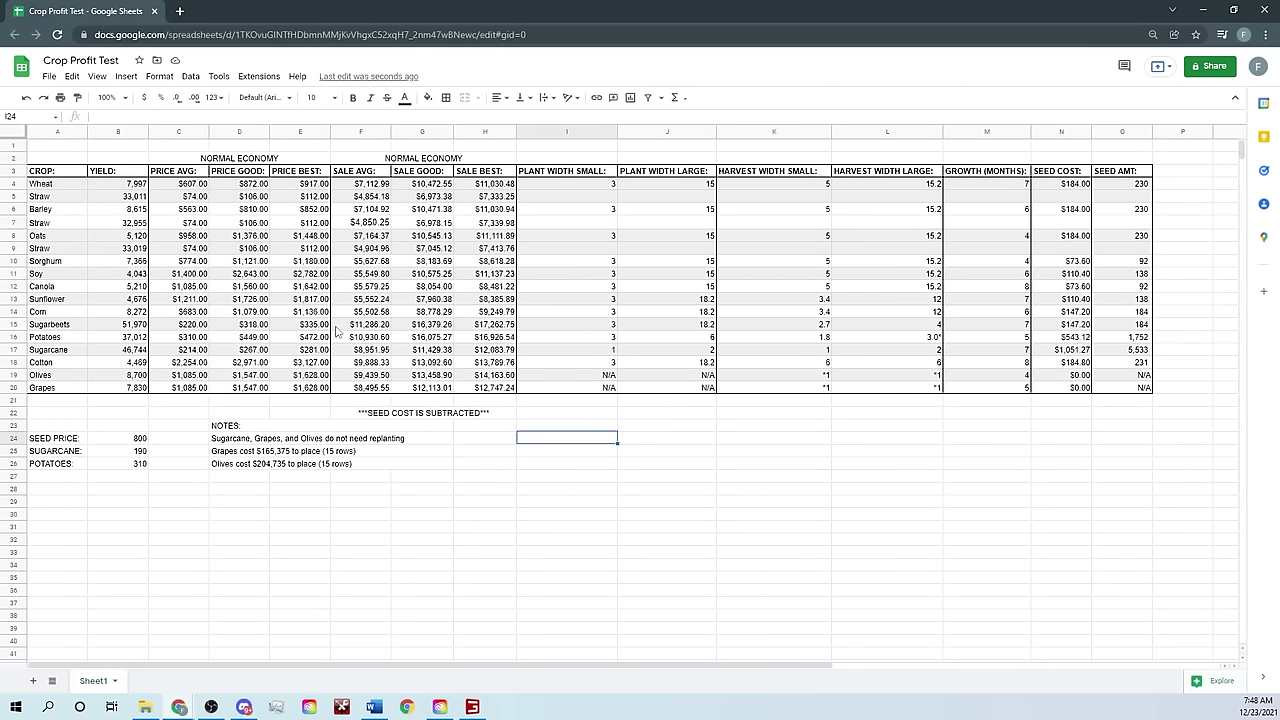